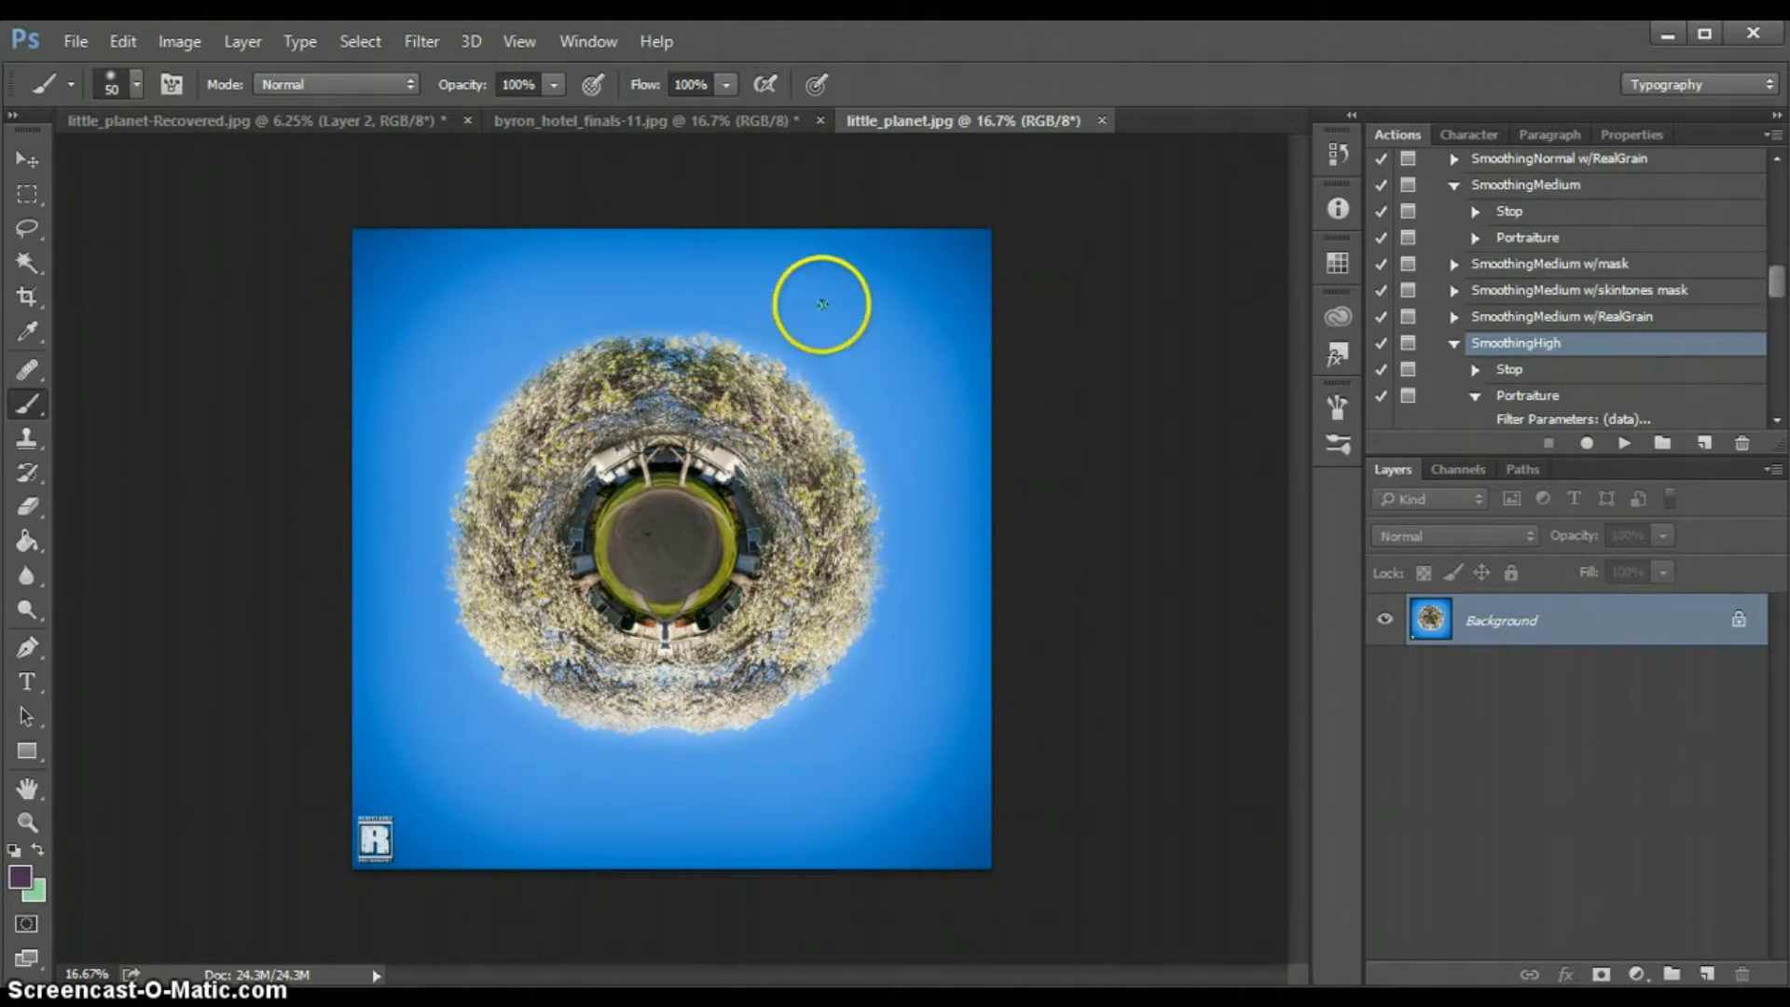
Bring the byron_hotel_finals-11.jpg landscape photo to the front
{"action": "left_click", "coordinate": [709, 119]}
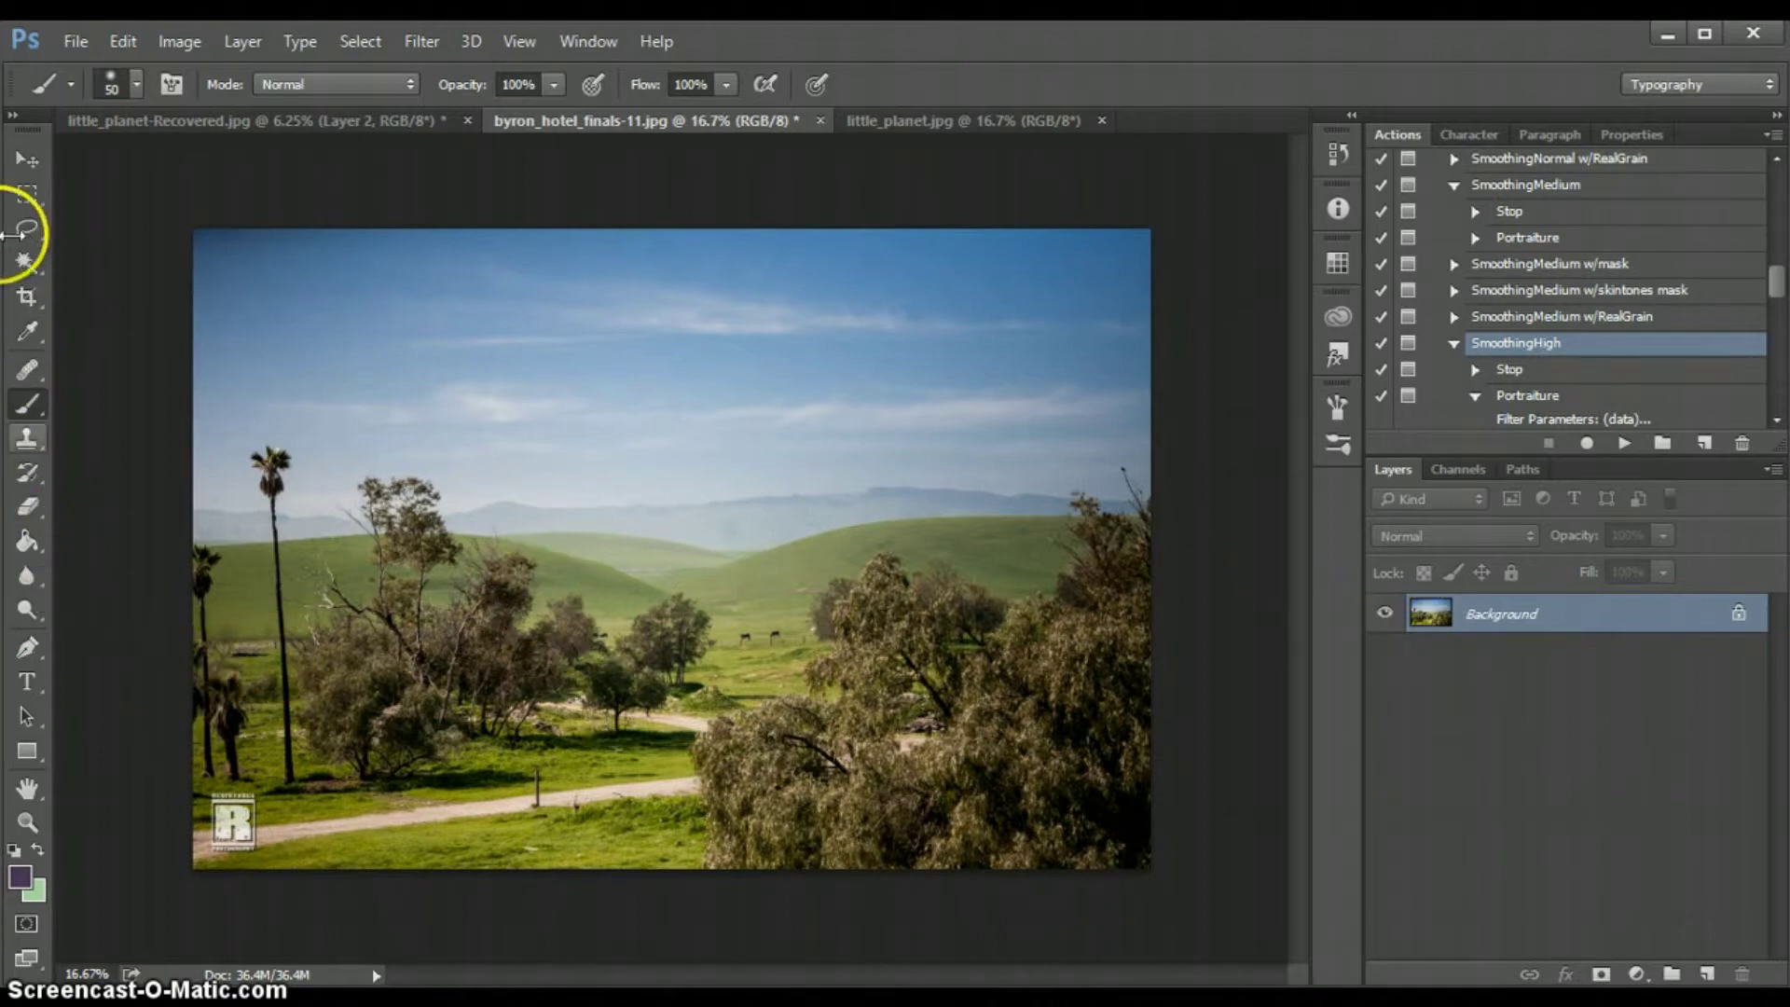
Select the photo's right half with the Rectangular Marquee and paste it into a new Layer 1
{"action": "left_click", "coordinate": [28, 194]}
{"action": "left_click_drag", "start_coordinate": [1227, 895], "coordinate": [653, 154]}
{"action": "left_click", "coordinate": [648, 148]}
{"action": "key", "text": "ctrl+z"}
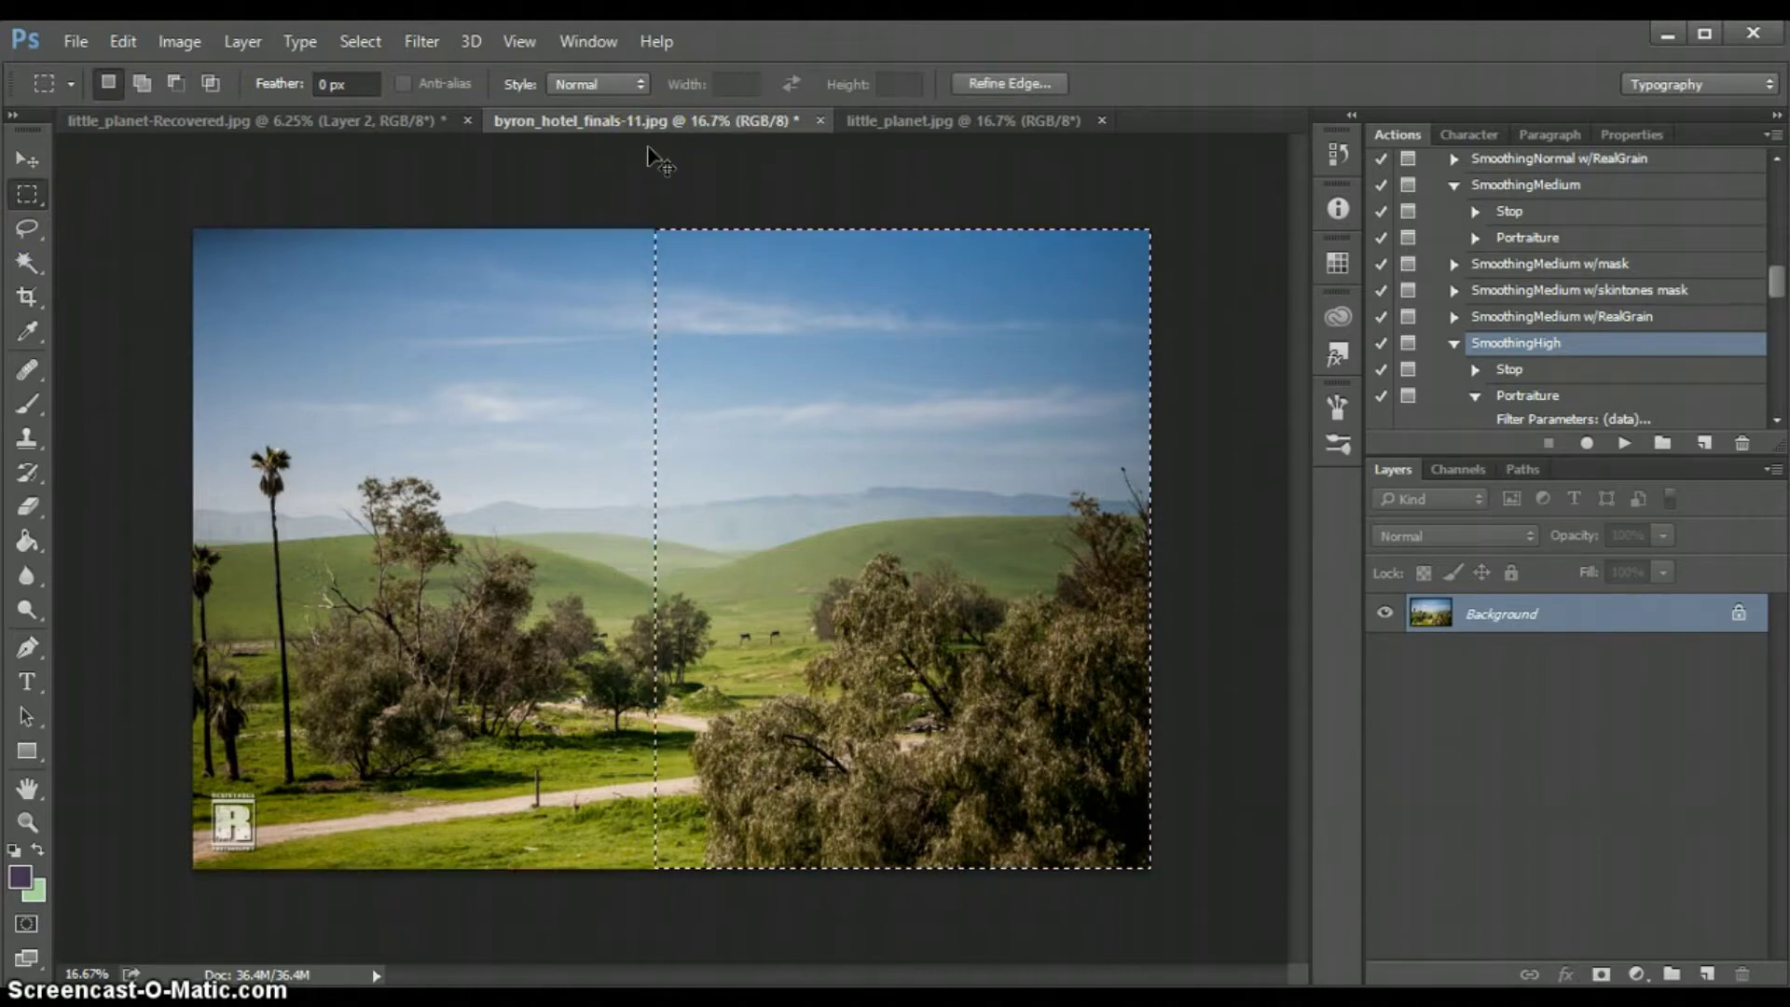
{"action": "left_click", "coordinate": [1707, 974]}
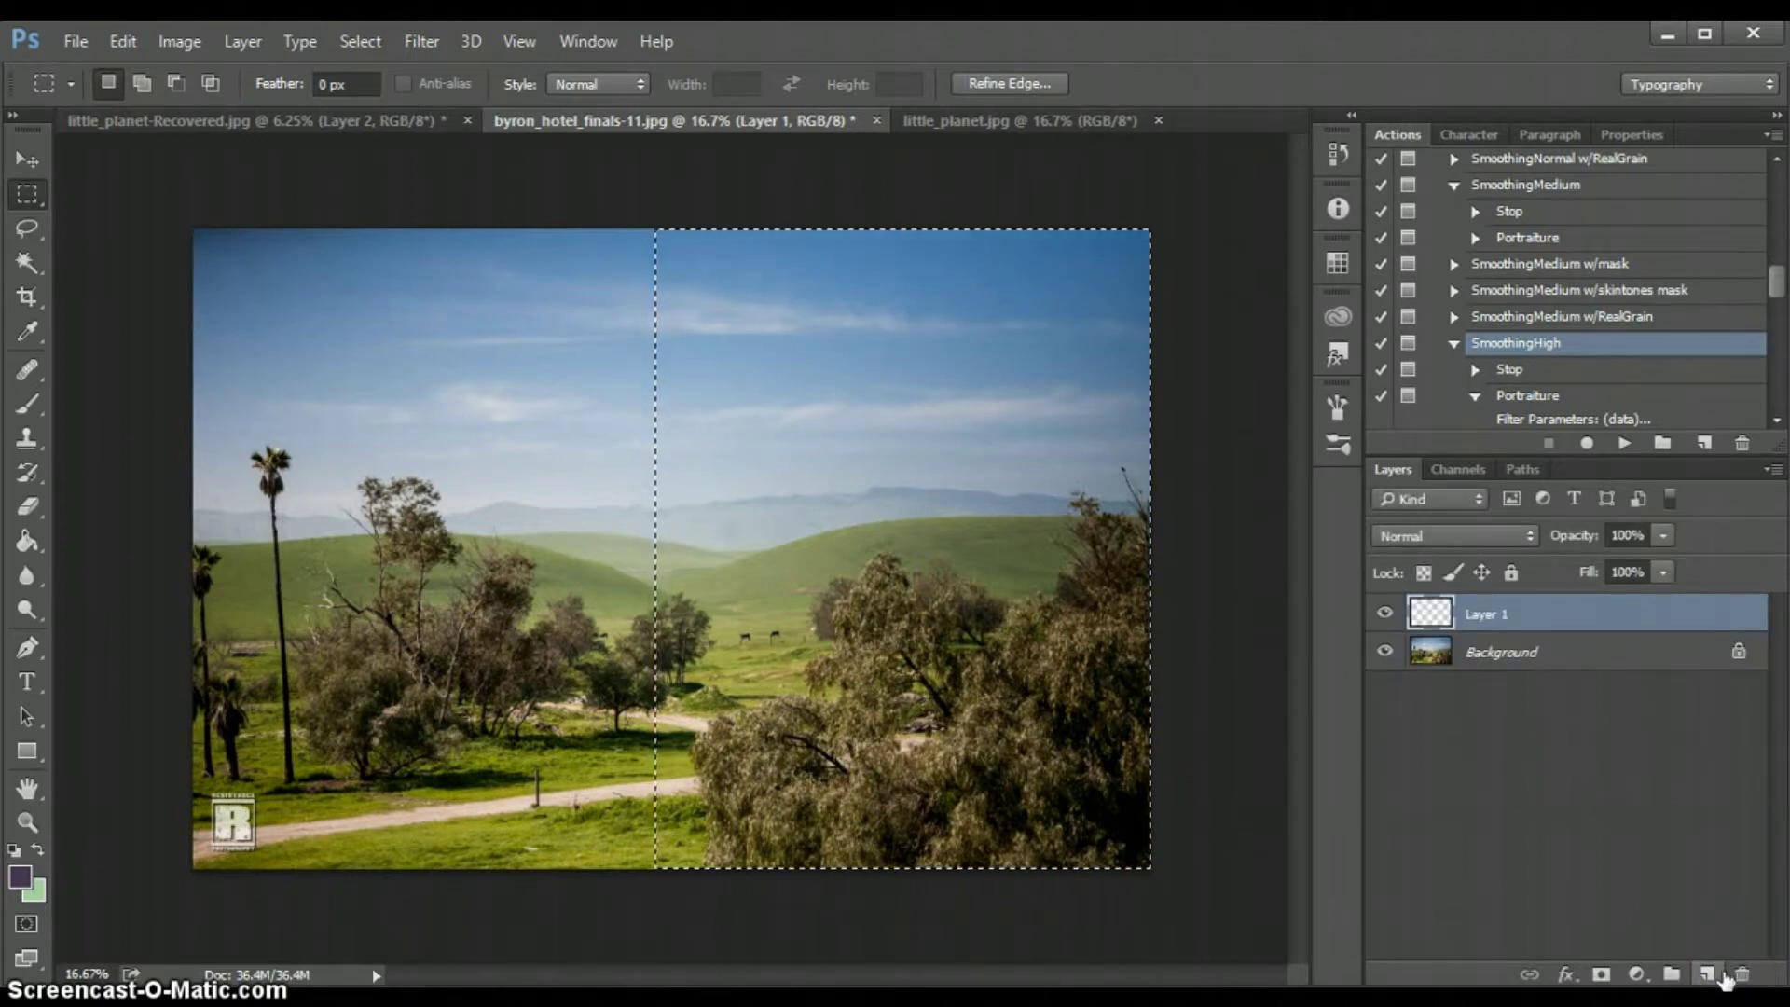
{"action": "key", "text": "ctrl+d"}
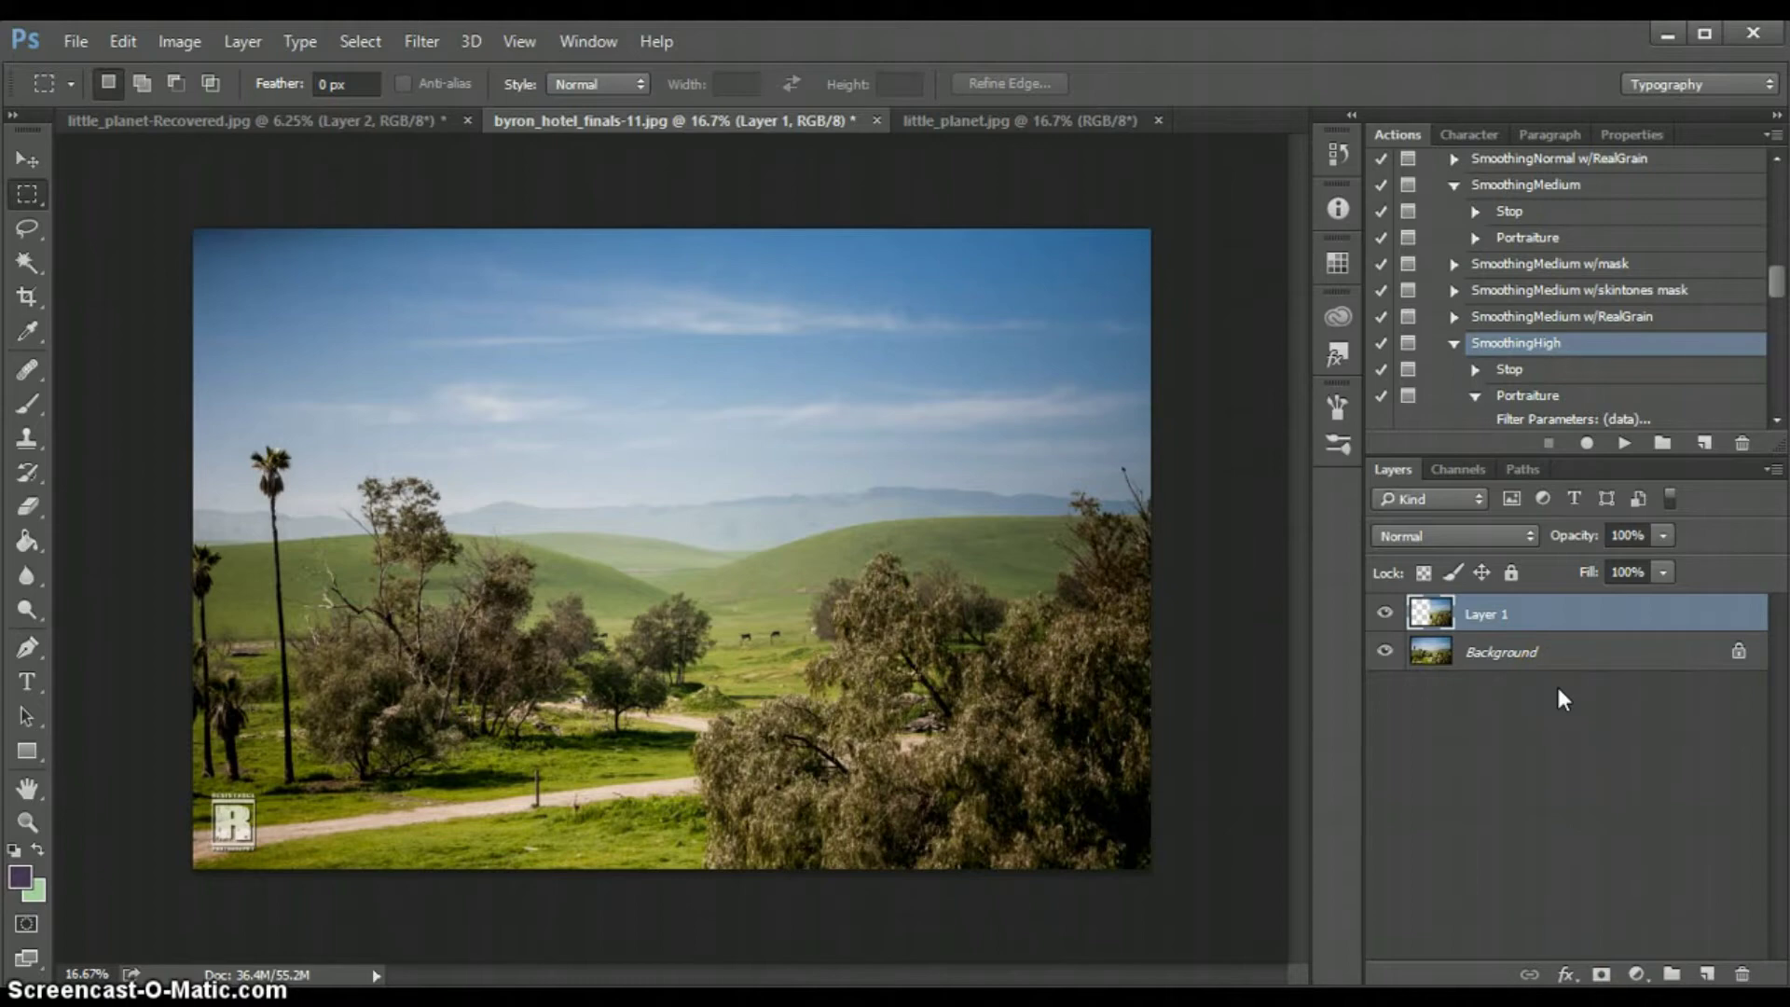
Flip Layer 1 horizontally onto the left side with Free Transform and apply it
{"action": "key", "text": "ctrl+t"}
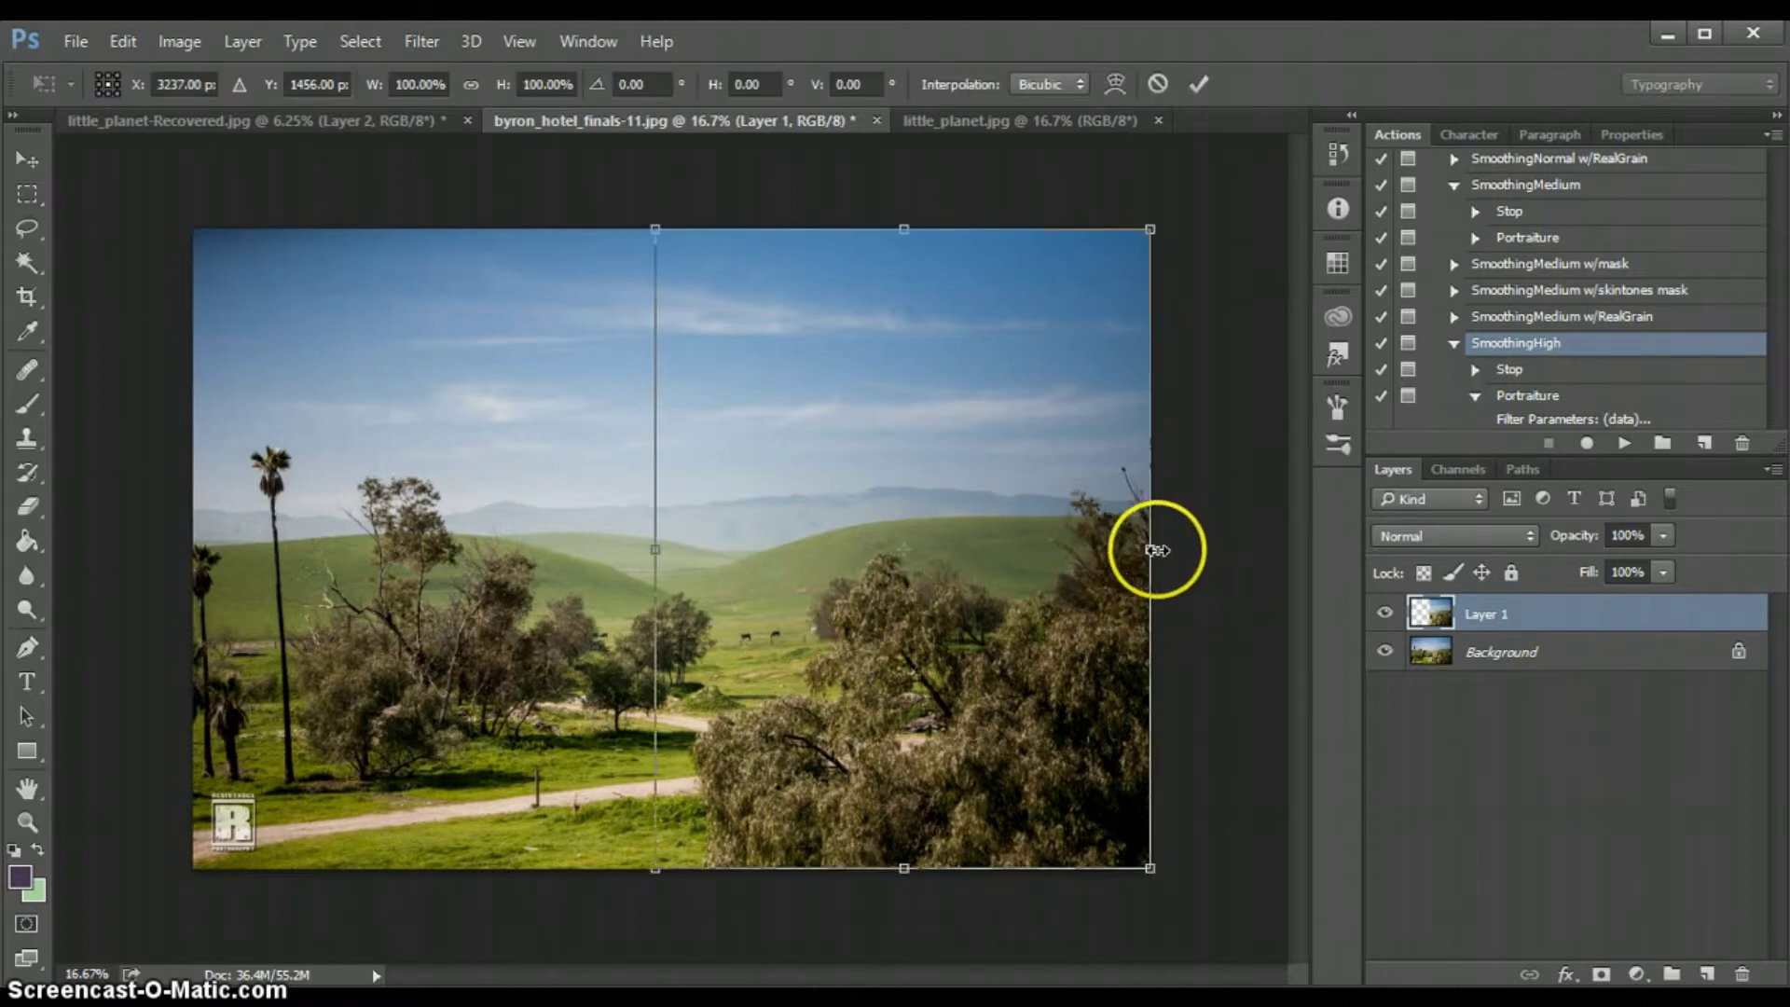
{"action": "left_click_drag", "start_coordinate": [1155, 546], "coordinate": [293, 551]}
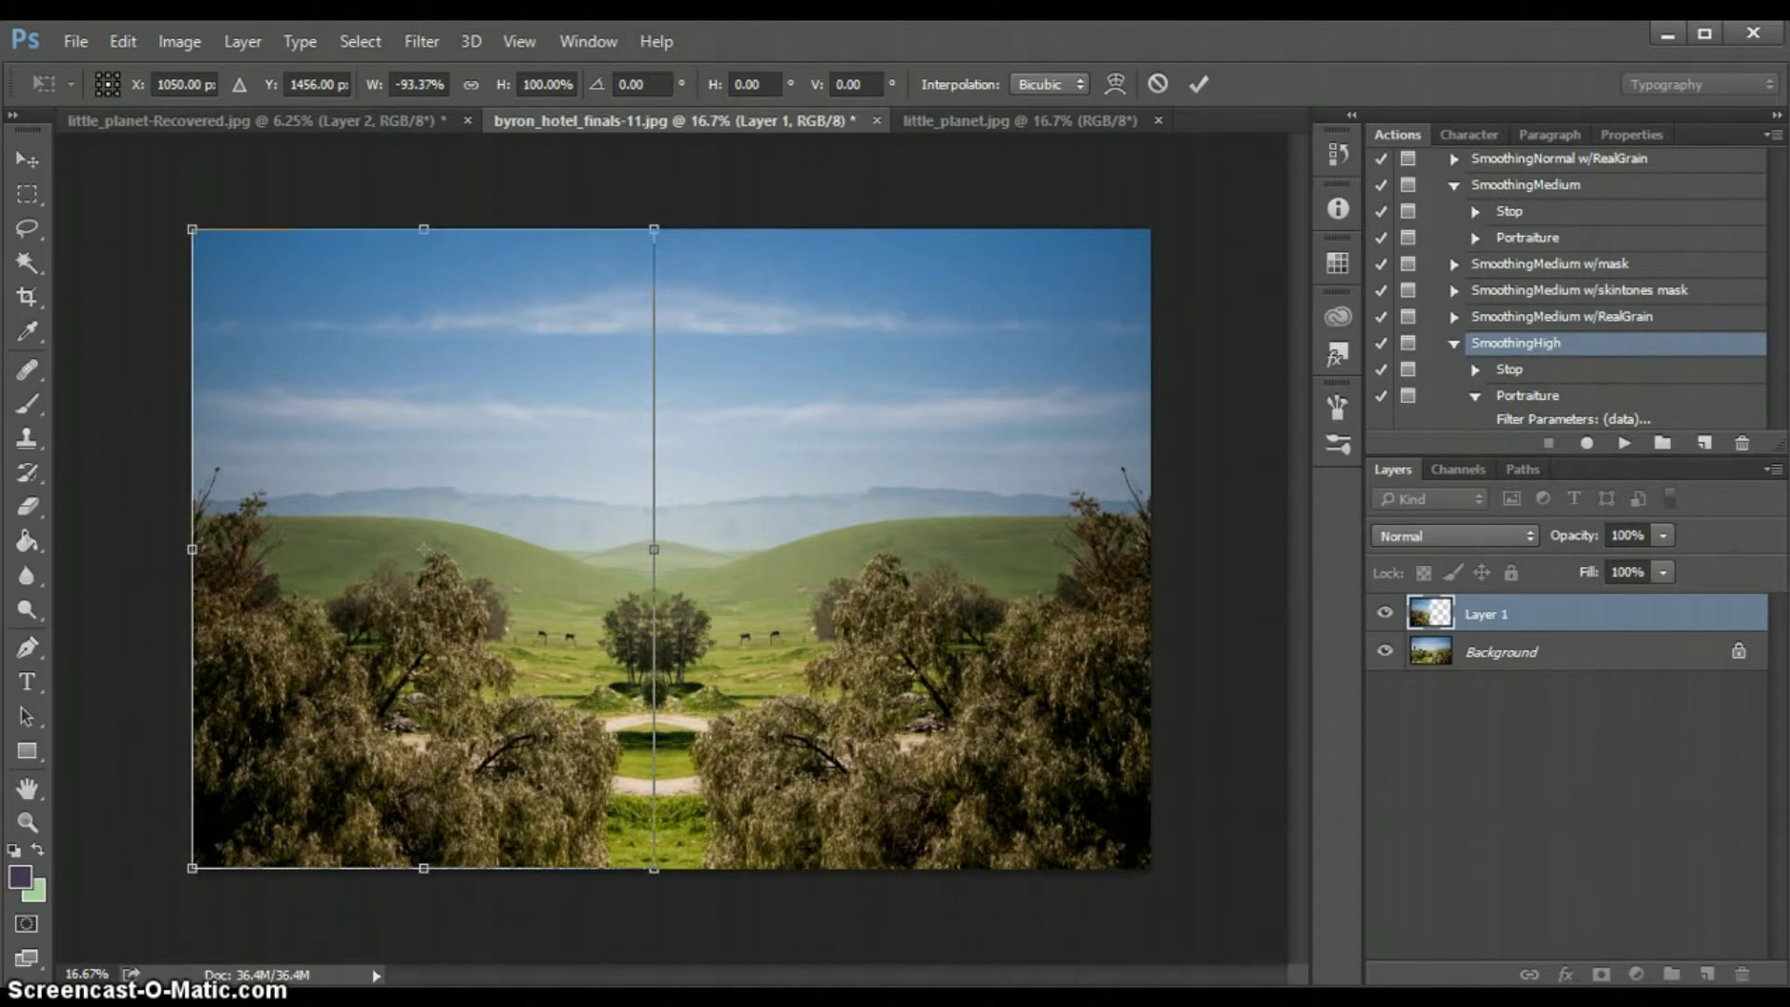
{"action": "left_click", "coordinate": [27, 159]}
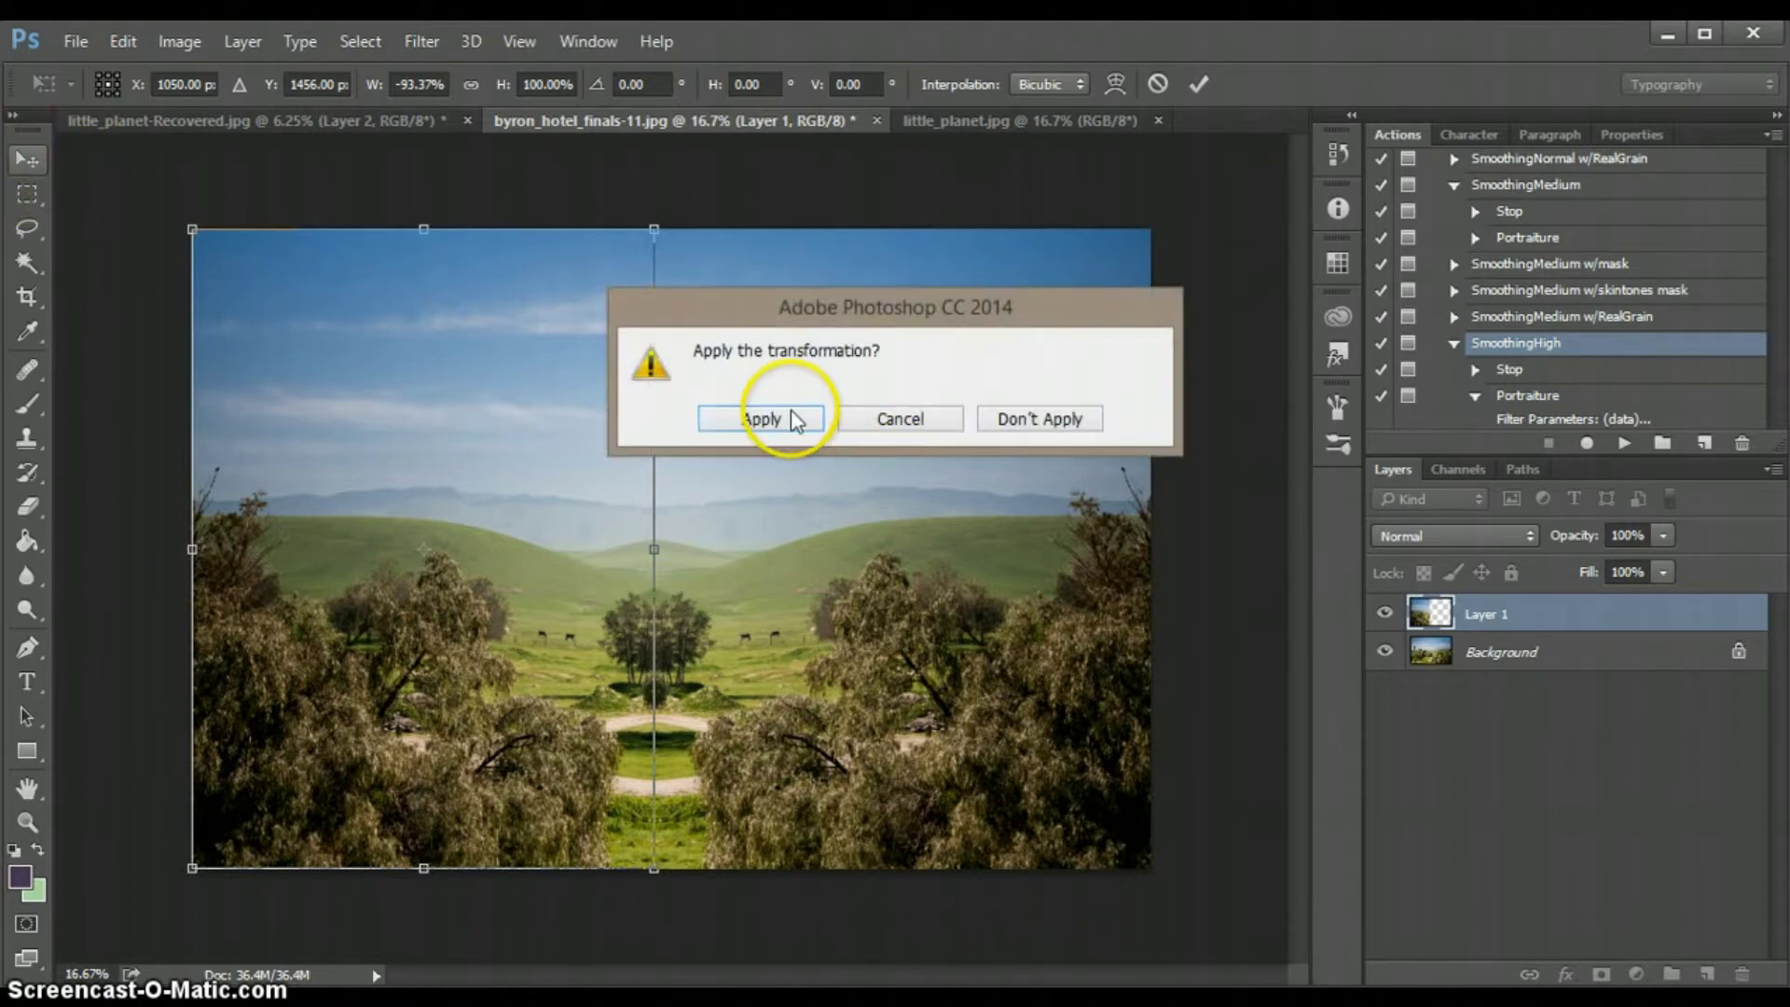
{"action": "left_click", "coordinate": [789, 417]}
{"action": "left_click", "coordinate": [1479, 758]}
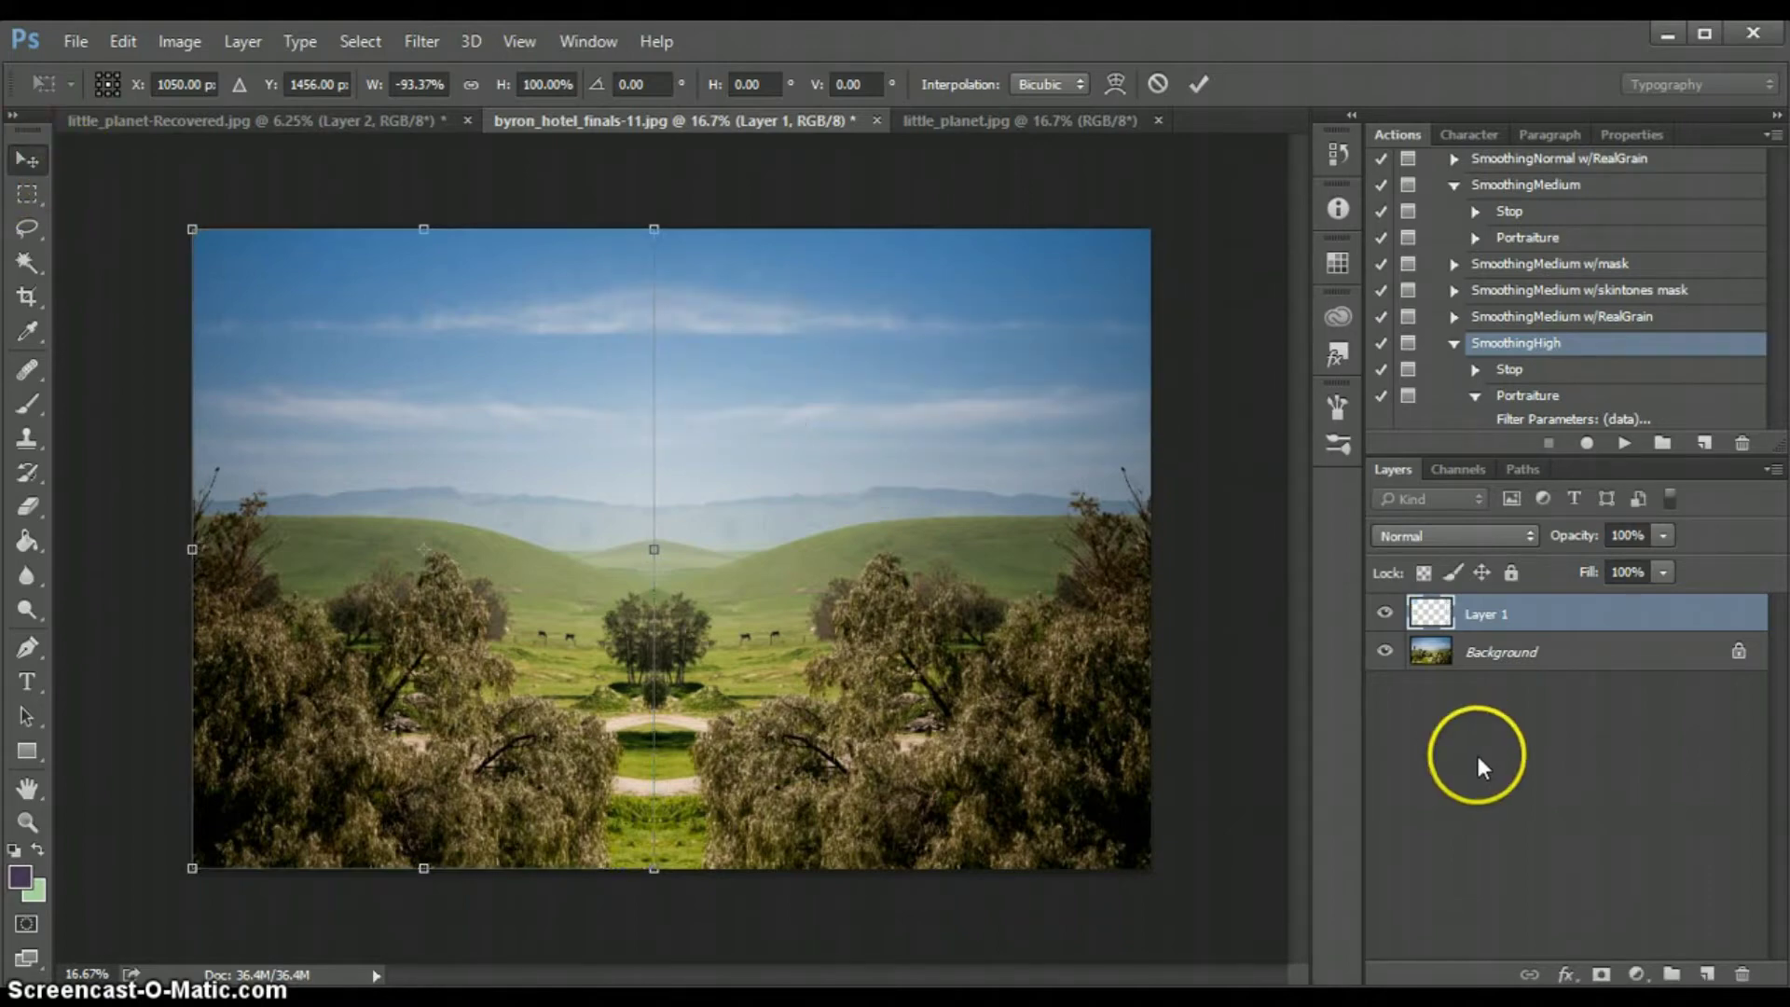
Toggle the mirrored layer to compare, then add a layer mask to Layer 1
{"action": "left_click", "coordinate": [699, 967]}
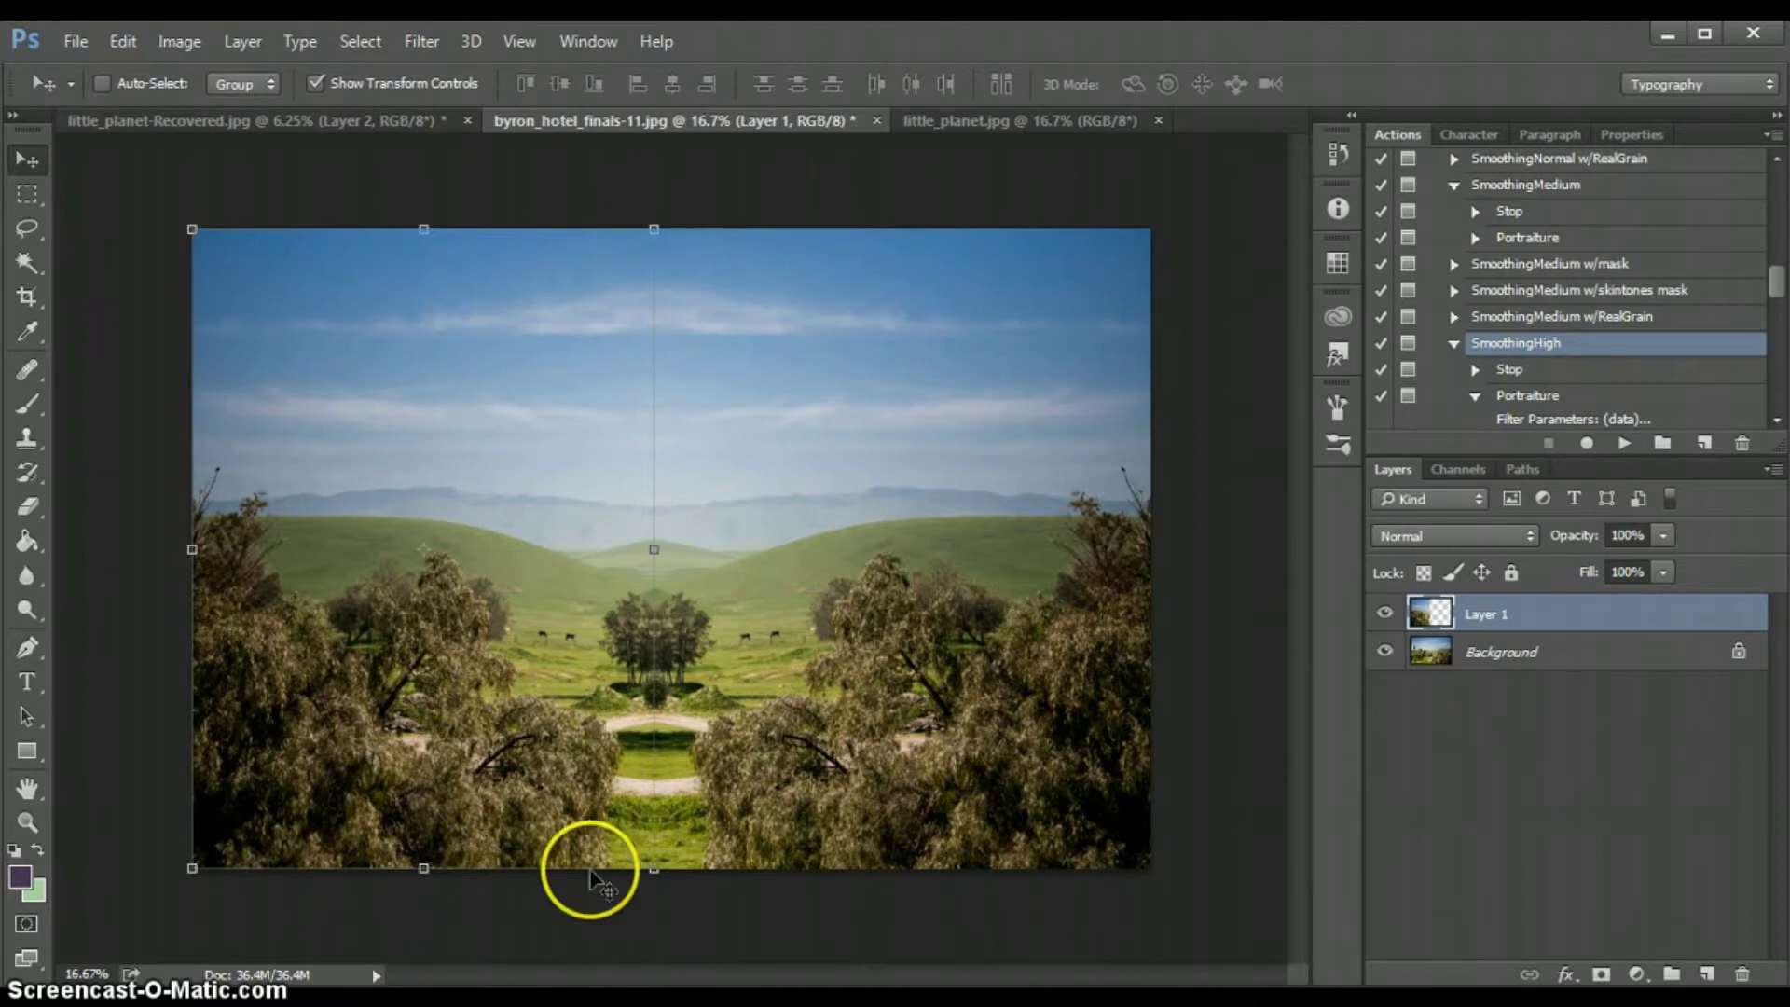
{"action": "left_click", "coordinate": [1387, 615]}
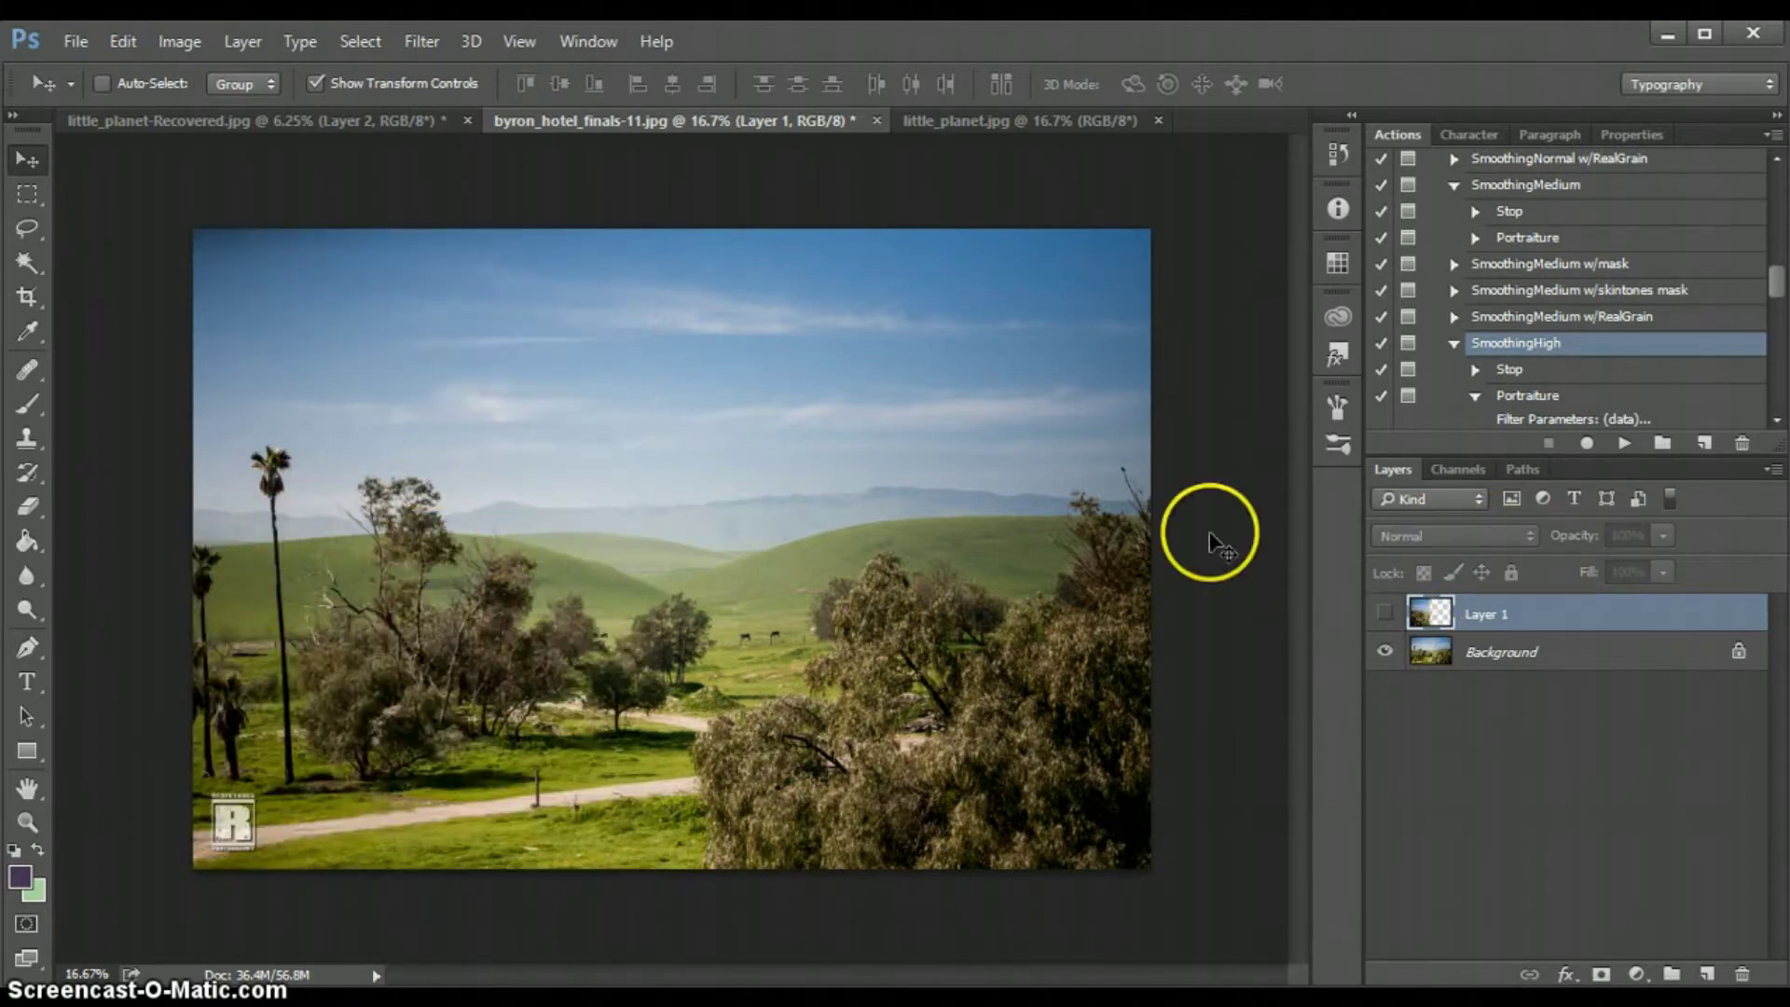
{"action": "left_click", "coordinate": [1384, 614]}
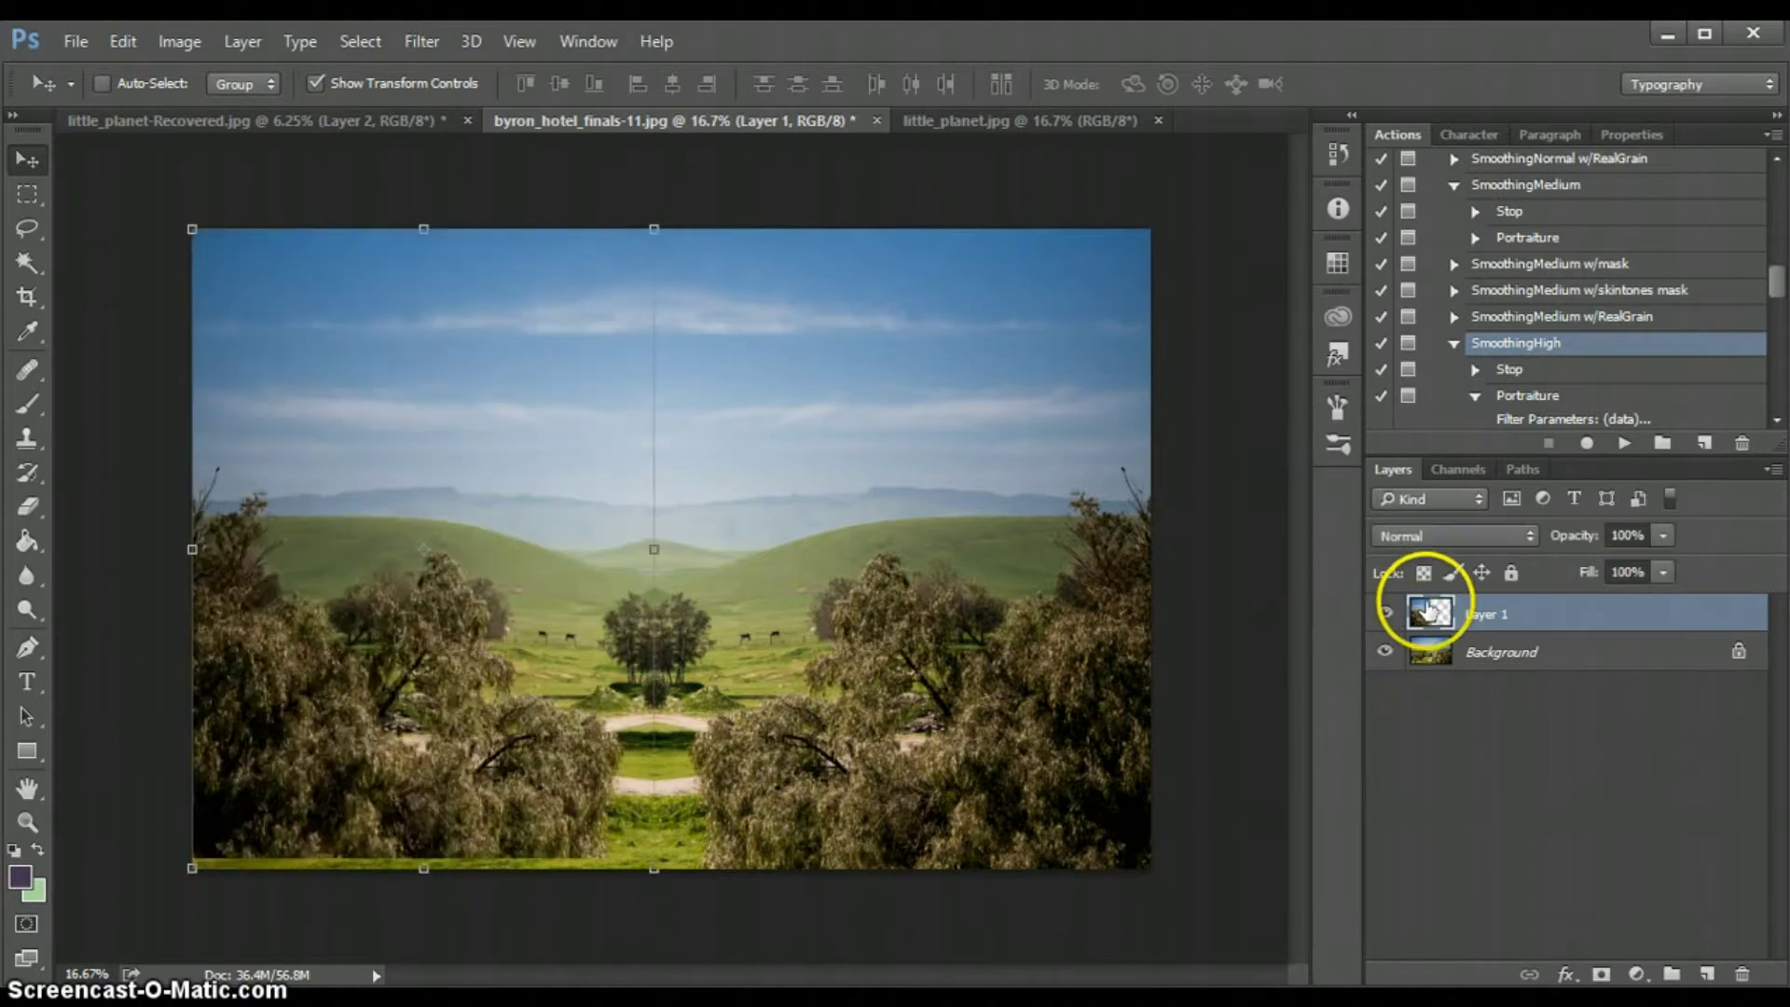
{"action": "left_click", "coordinate": [32, 407]}
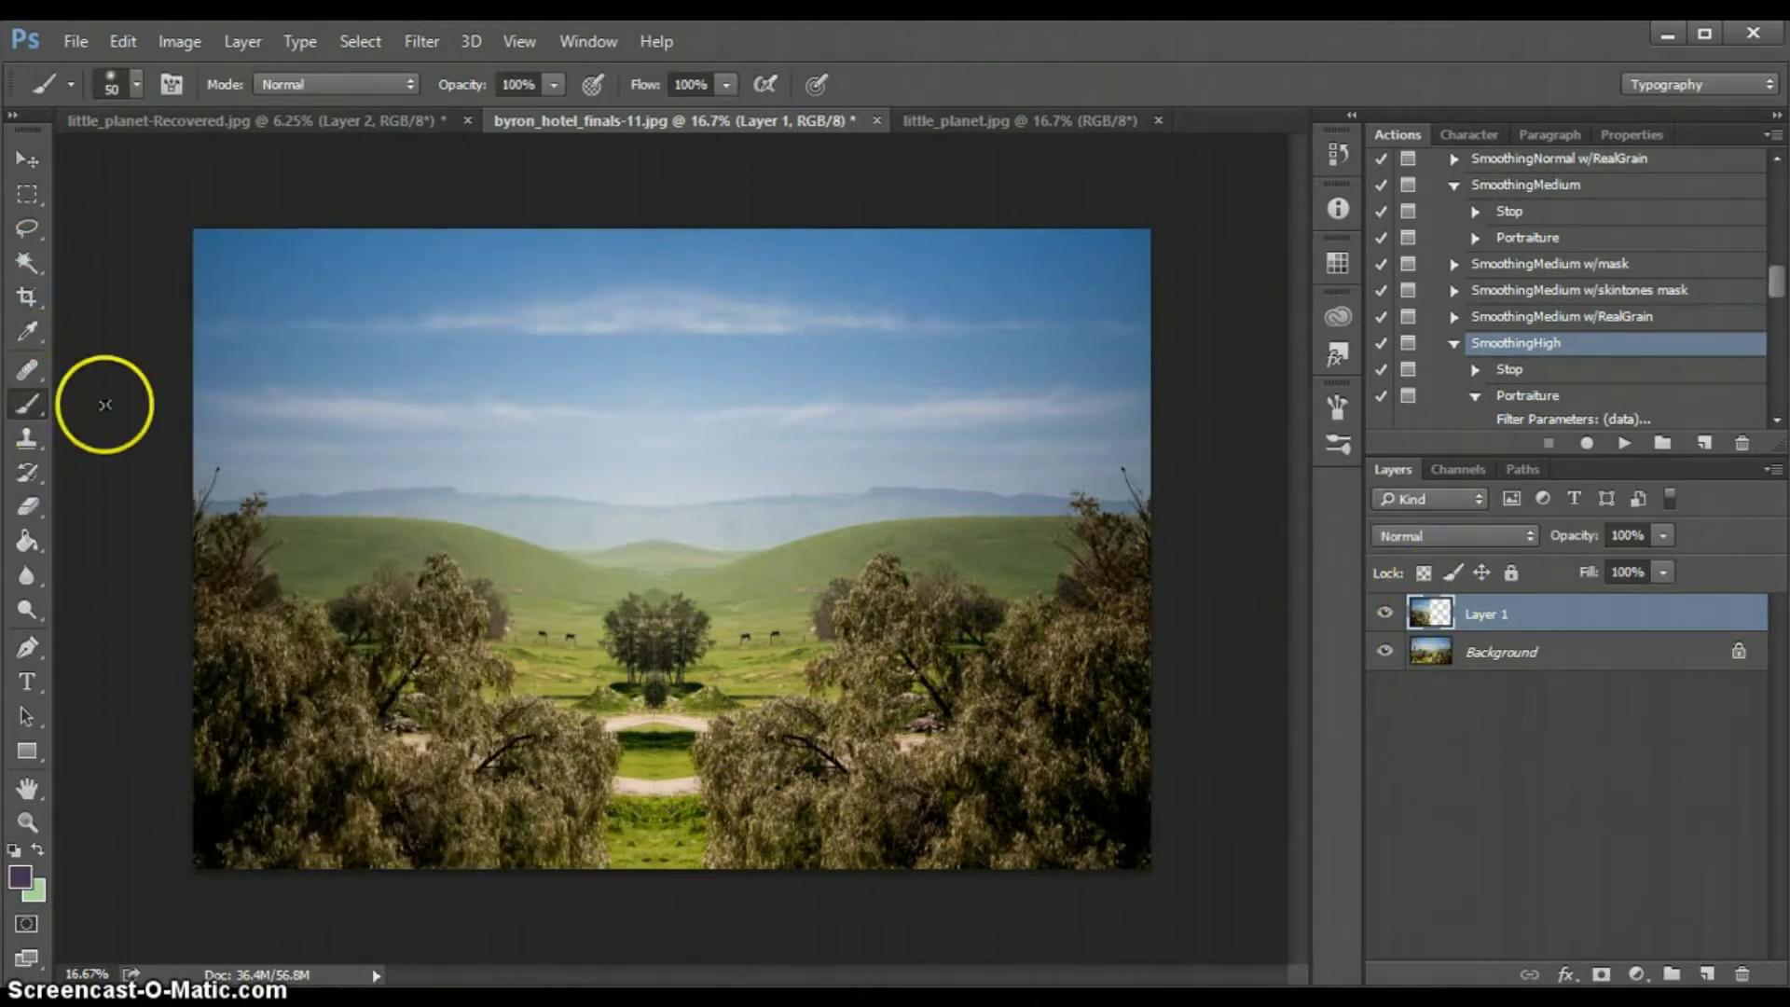
{"action": "left_click", "coordinate": [1589, 976]}
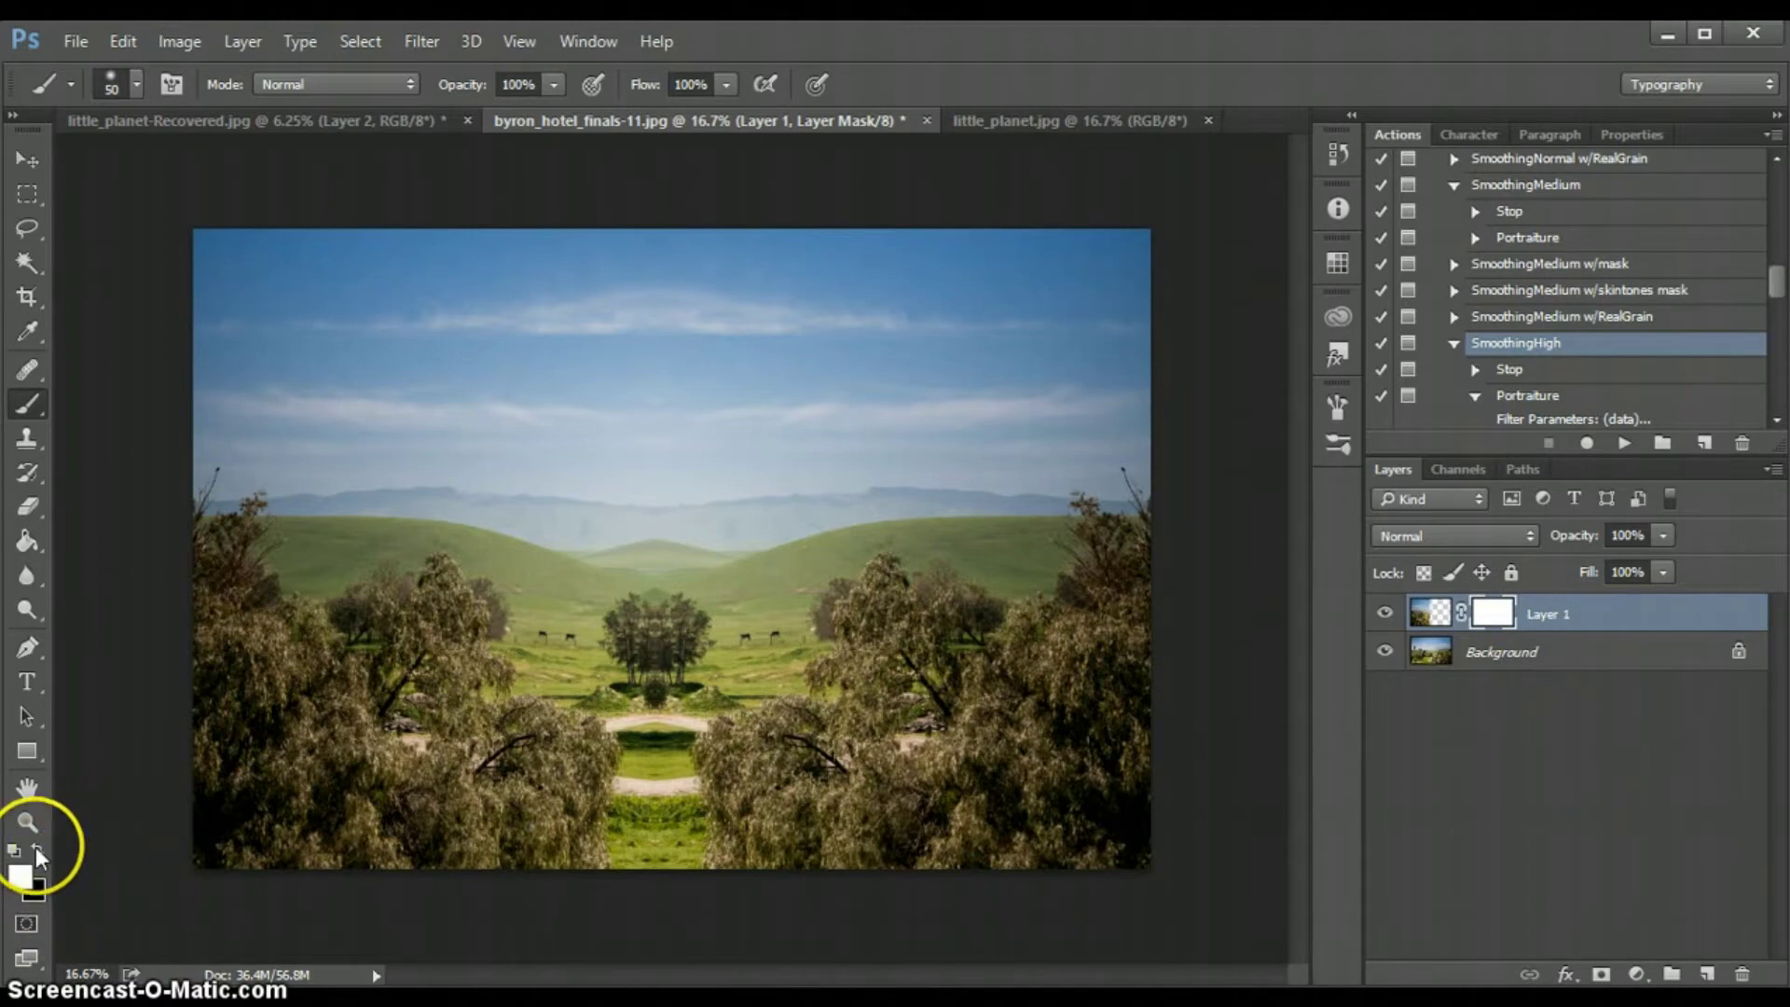
Lower Layer 1 to 57% opacity and paint black on the mask over the left palm tree
{"action": "left_click", "coordinate": [1664, 537]}
{"action": "left_click_drag", "start_coordinate": [1669, 566], "coordinate": [1665, 566]}
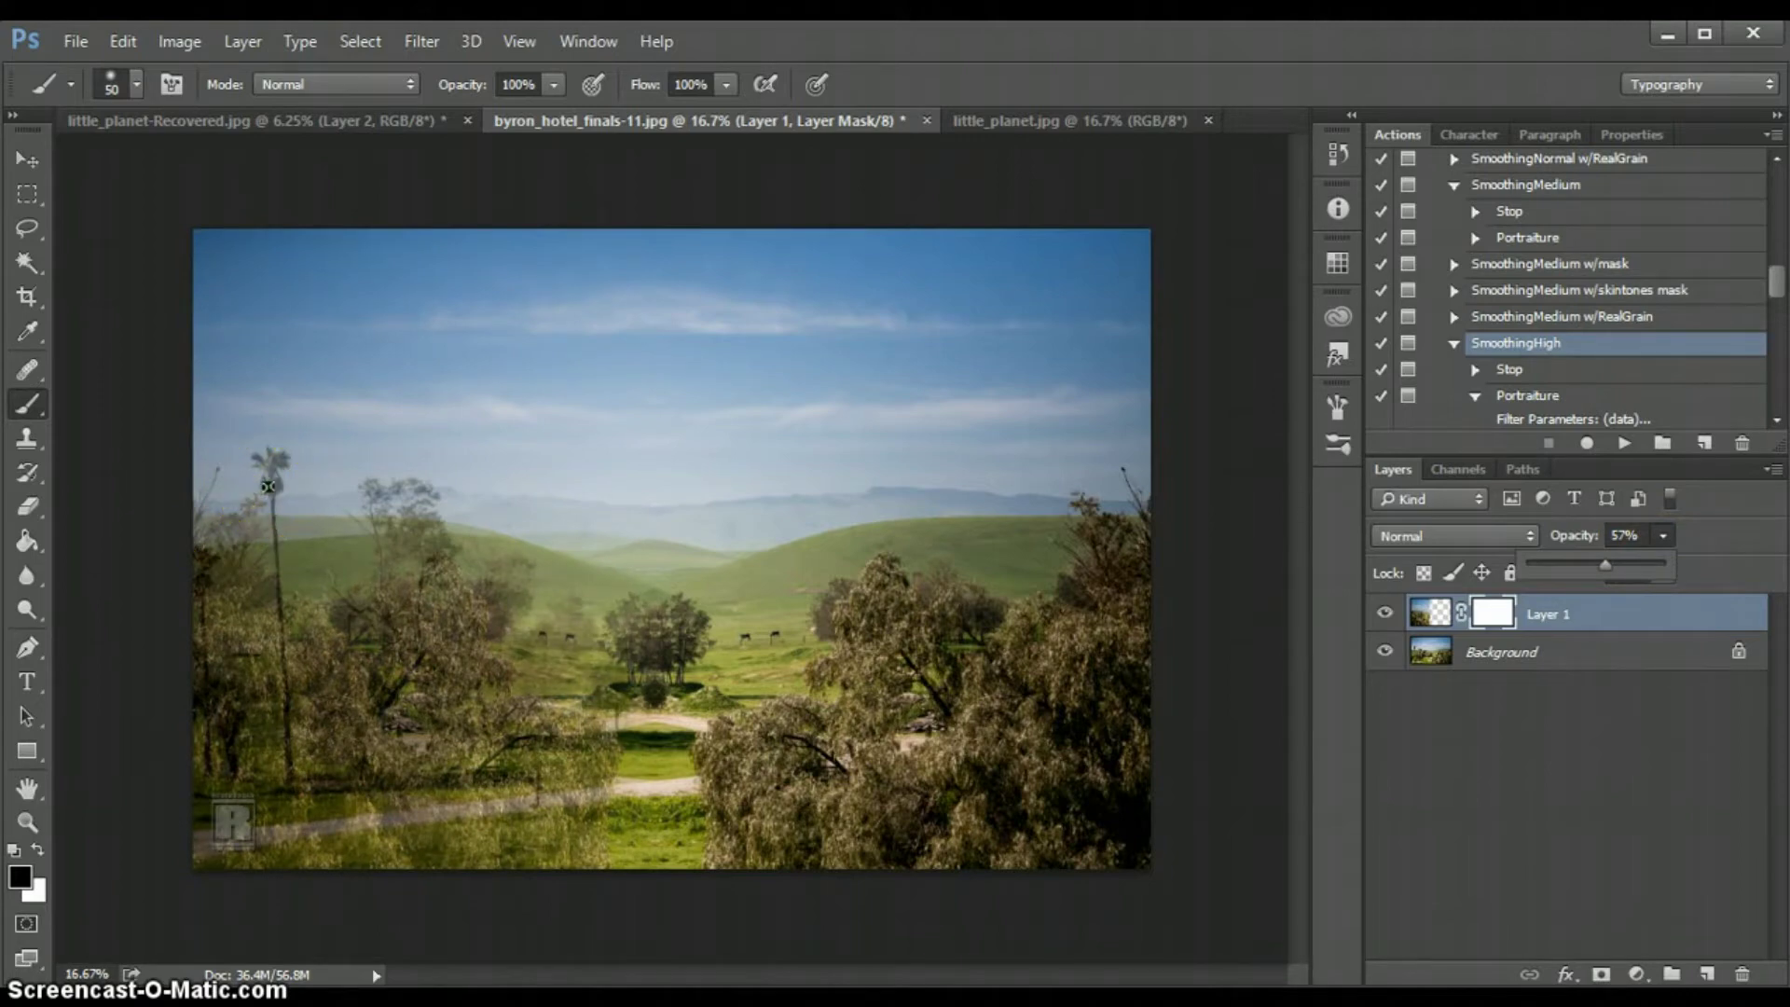
{"action": "left_click", "coordinate": [267, 486]}
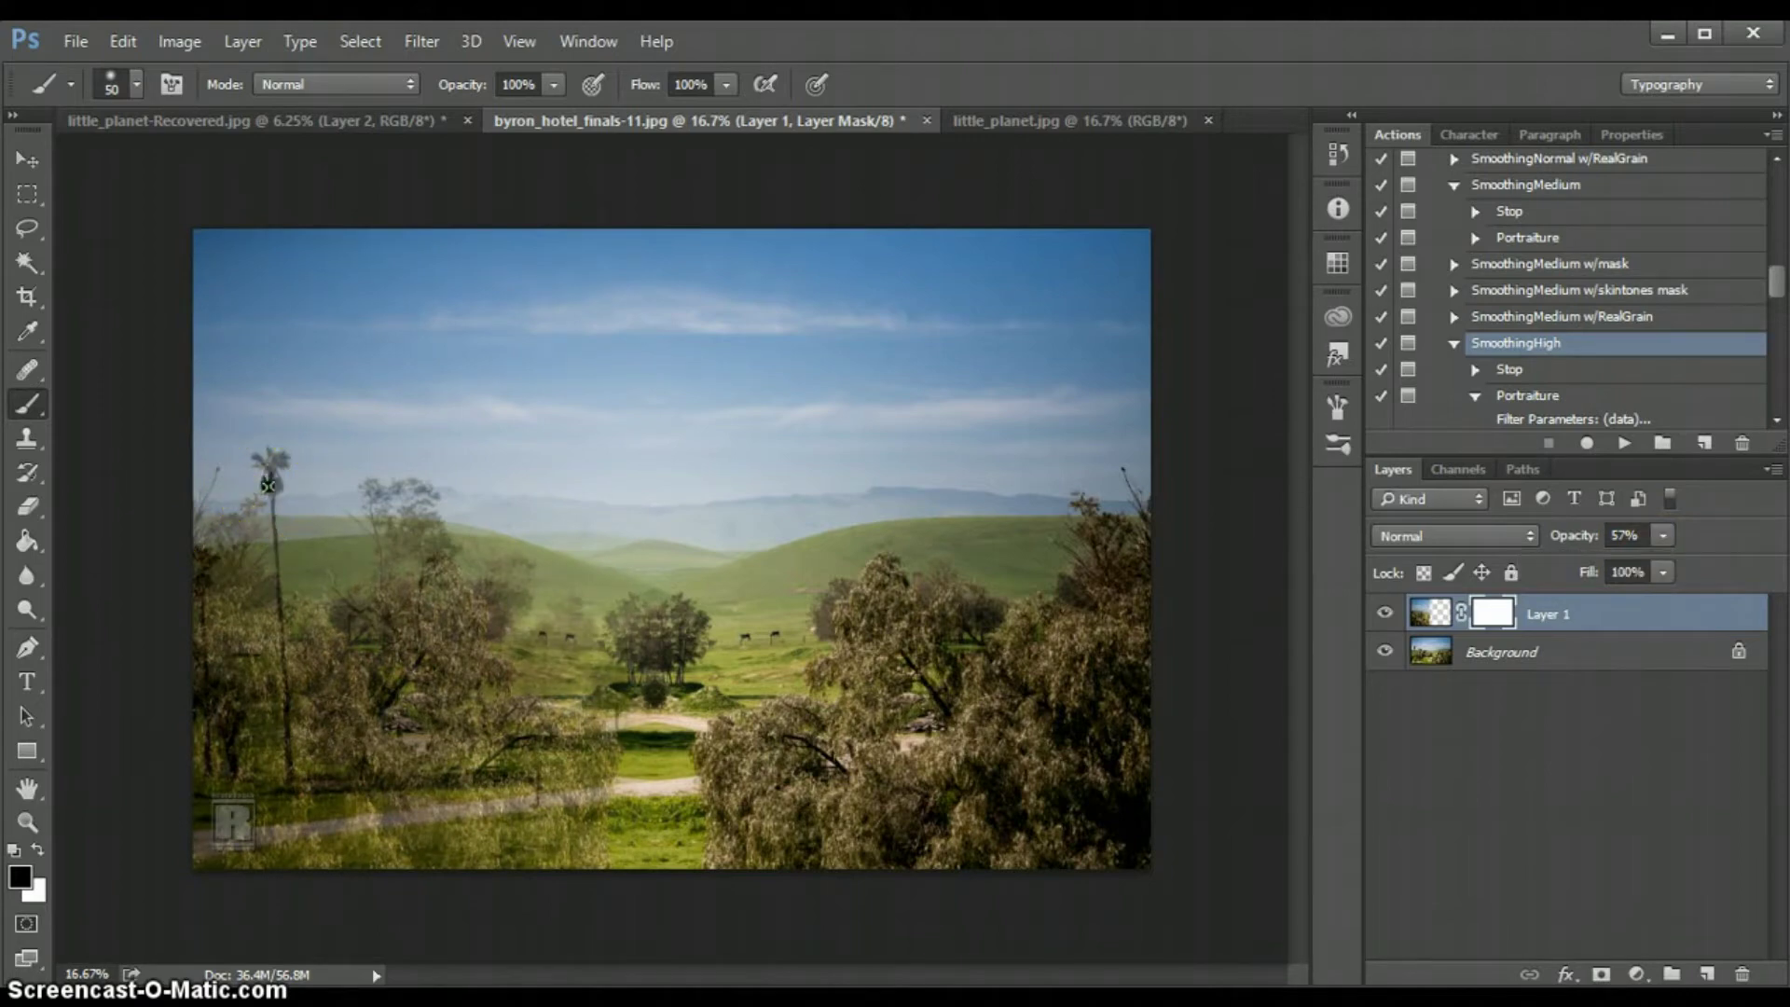
{"action": "mouse_move", "coordinate": [267, 485]}
{"action": "left_mouse_down"}
{"action": "mouse_move", "coordinate": [294, 790]}
{"action": "mouse_move", "coordinate": [291, 460]}
{"action": "mouse_move", "coordinate": [272, 499]}
{"action": "mouse_move", "coordinate": [291, 782]}
{"action": "left_mouse_up"}
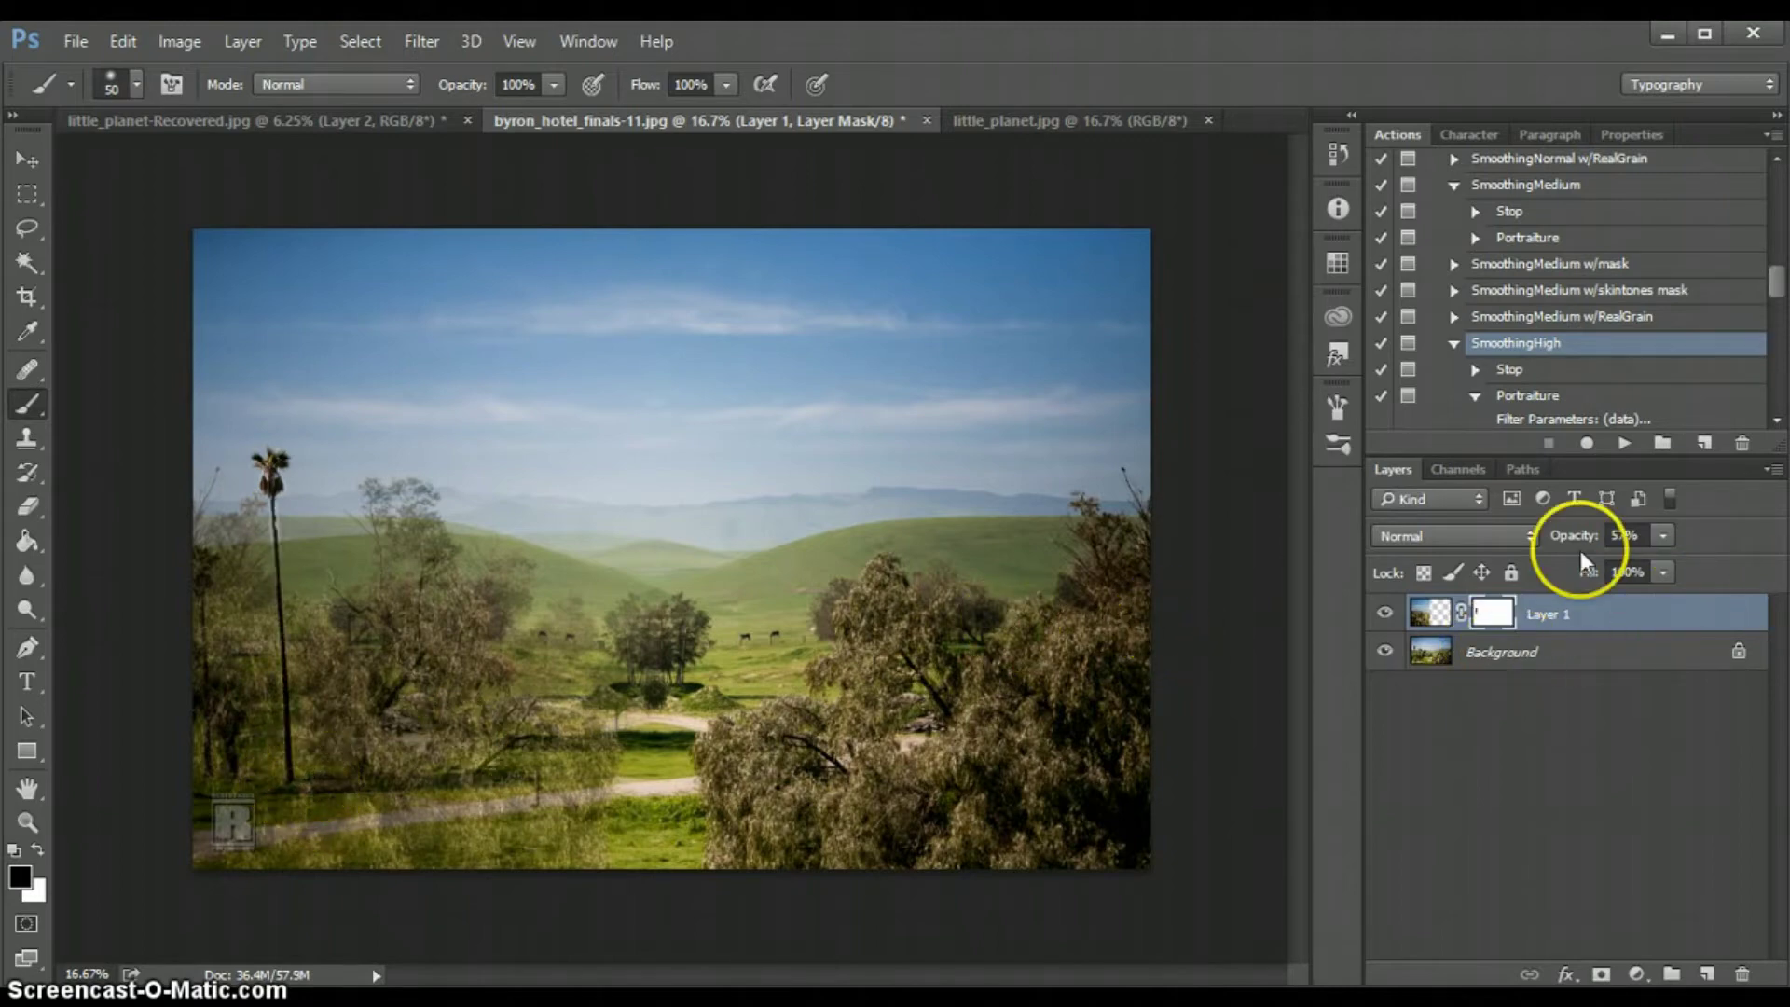
Return Layer 1 to 100% opacity and paint the mask over the lower palm trunk
{"action": "left_click_drag", "start_coordinate": [1669, 536], "coordinate": [1670, 560]}
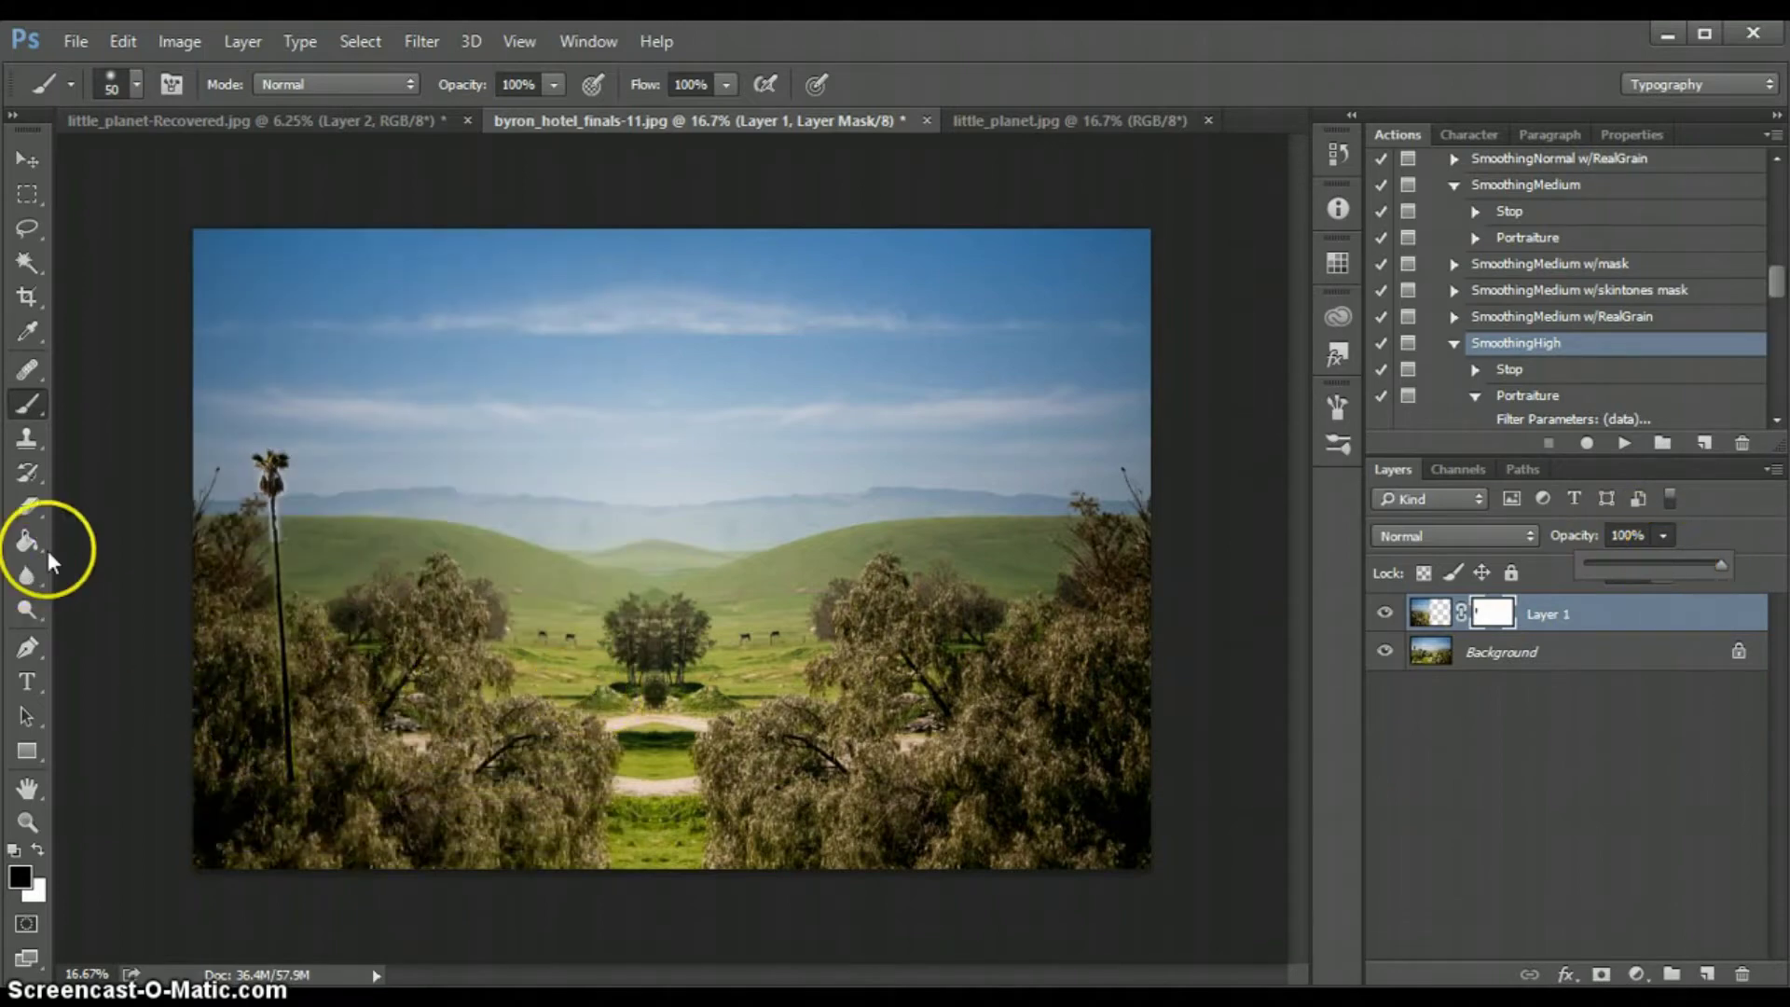
{"action": "left_click", "coordinate": [37, 849]}
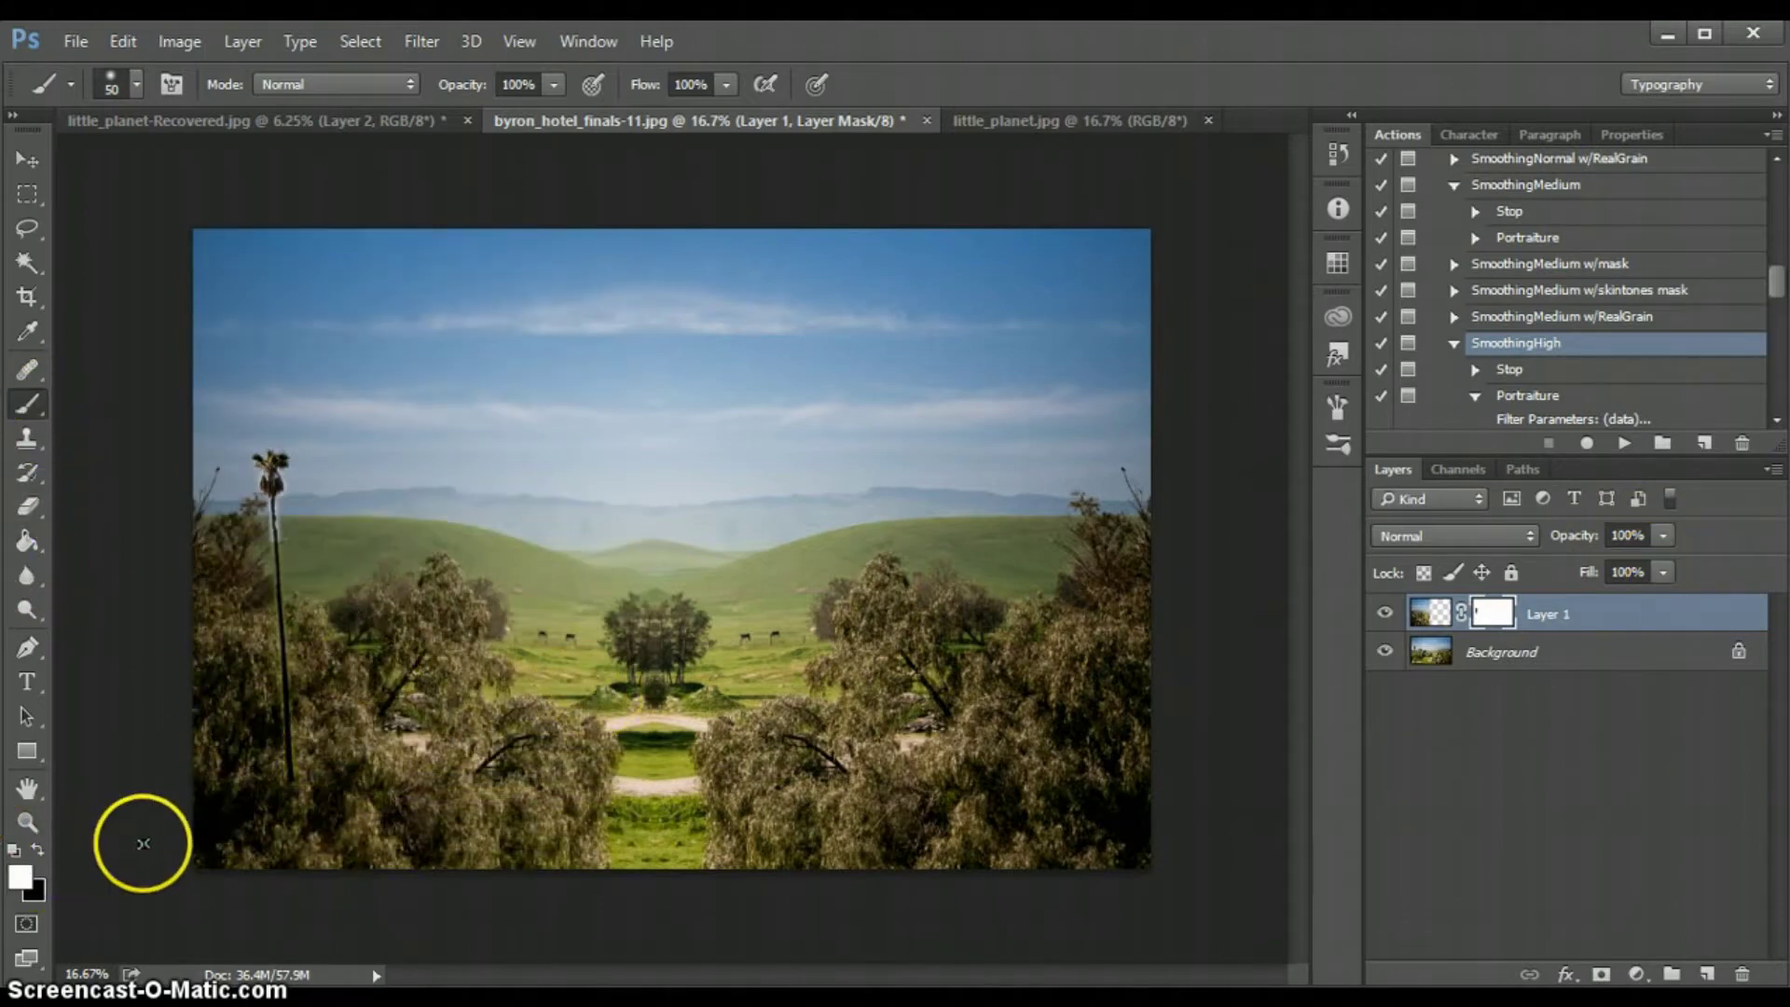
{"action": "key", "text": "bracketleft"}
{"action": "key", "text": "bracketleft"}
{"action": "key", "text": "bracketleft"}
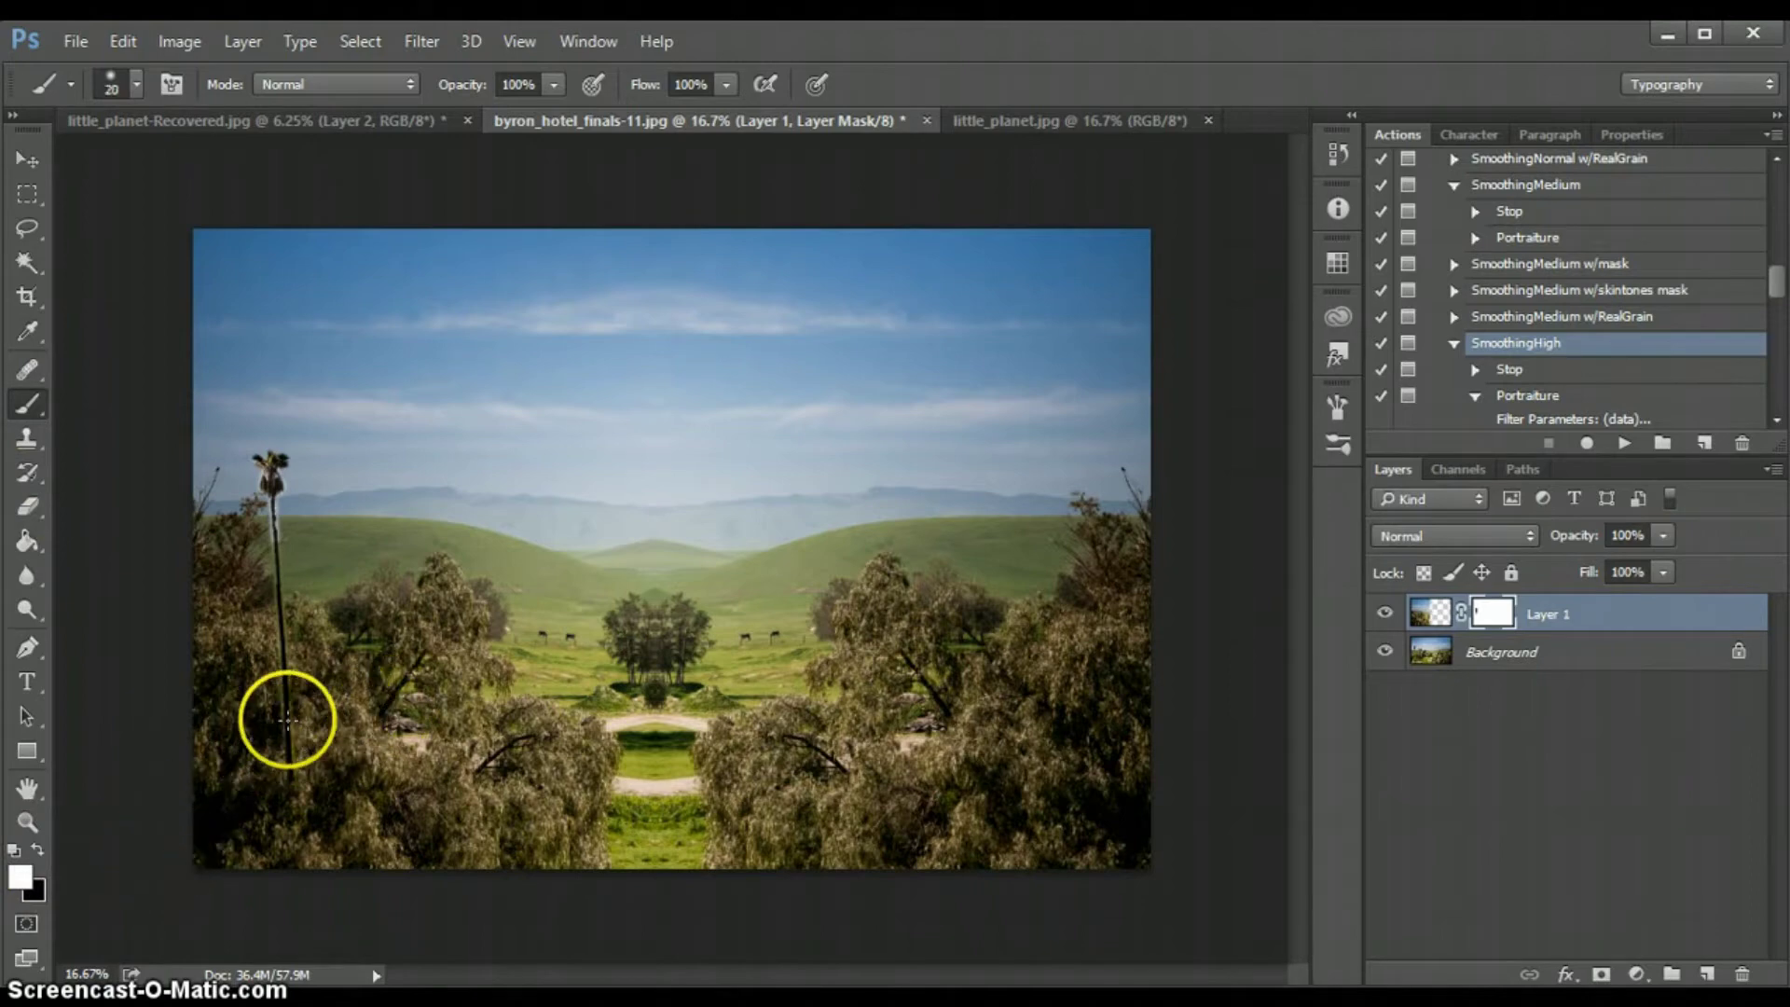
{"action": "key", "text": "bracketright"}
{"action": "key", "text": "bracketright"}
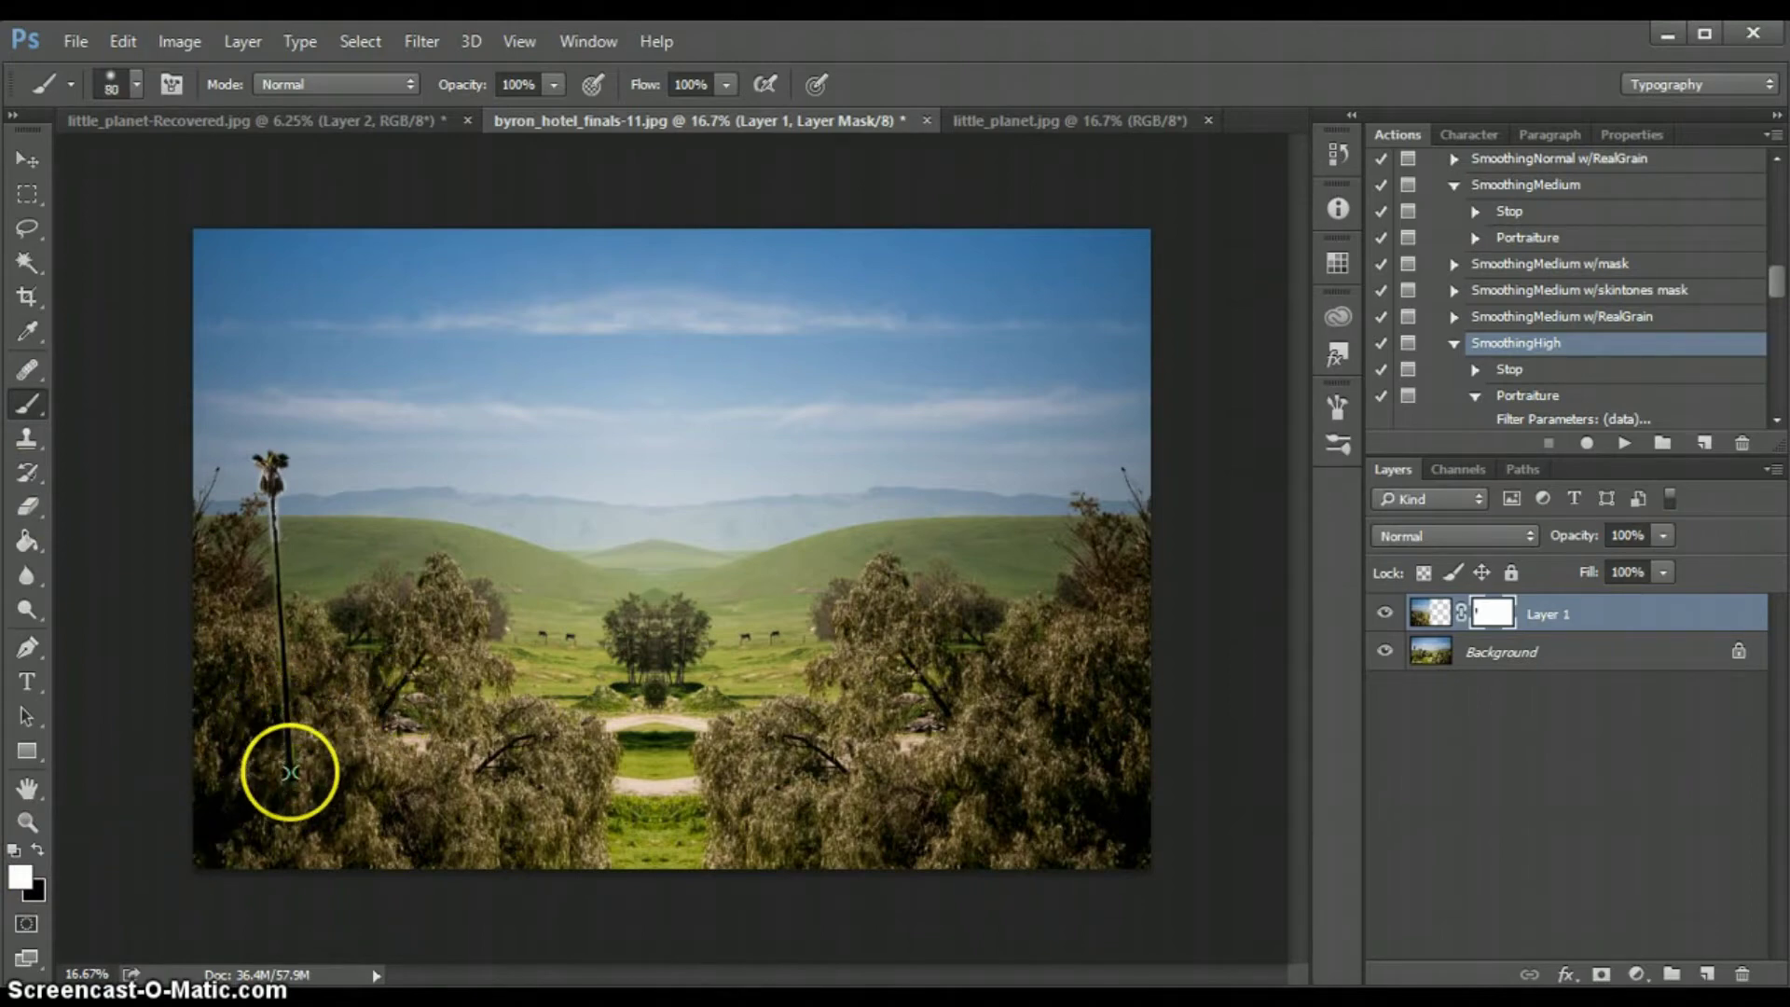
{"action": "key", "text": "bracketright"}
{"action": "key", "text": "bracketright"}
{"action": "key", "text": "bracketright"}
{"action": "key", "text": "bracketright"}
{"action": "key", "text": "bracketright"}
{"action": "key", "text": "bracketright"}
{"action": "key", "text": "bracketright"}
{"action": "left_click_drag", "start_coordinate": [290, 771], "coordinate": [288, 771]}
{"action": "key", "text": "bracketright"}
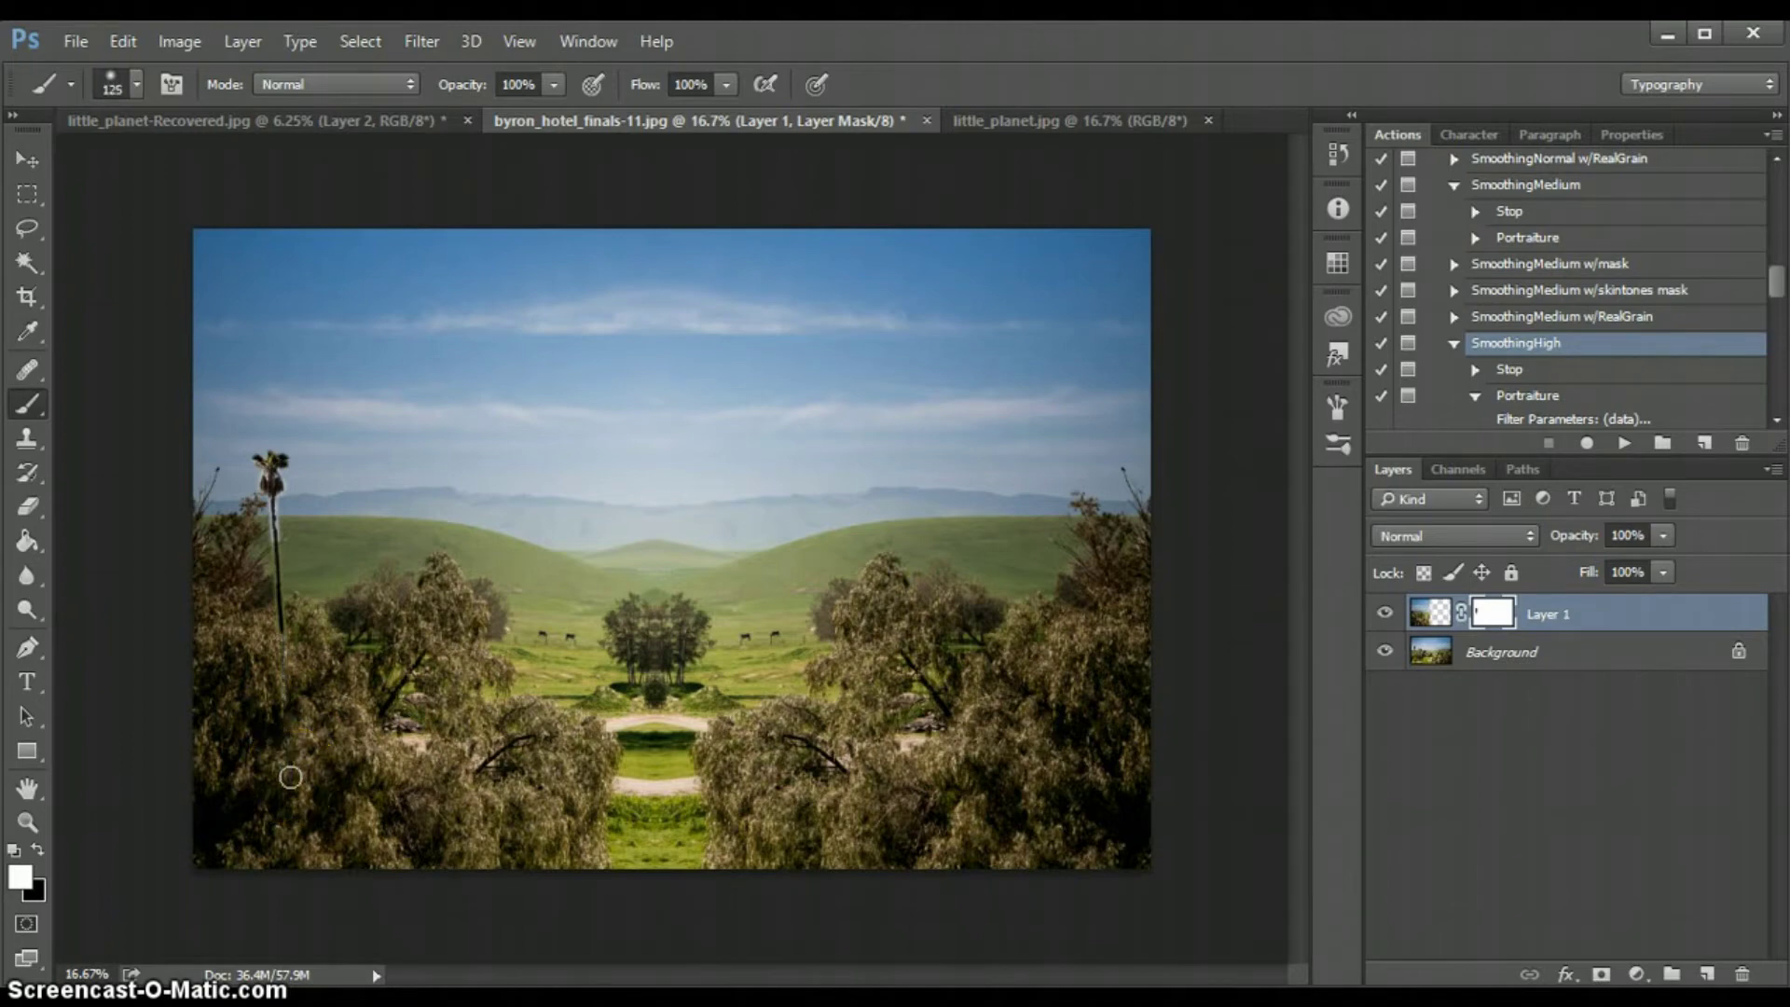
{"action": "mouse_move", "coordinate": [280, 607]}
{"action": "left_mouse_down"}
{"action": "mouse_move", "coordinate": [279, 579]}
{"action": "mouse_move", "coordinate": [299, 579]}
{"action": "mouse_move", "coordinate": [251, 571]}
{"action": "mouse_move", "coordinate": [251, 507]}
{"action": "mouse_move", "coordinate": [260, 531]}
{"action": "mouse_move", "coordinate": [288, 533]}
{"action": "mouse_move", "coordinate": [280, 495]}
{"action": "mouse_move", "coordinate": [280, 535]}
{"action": "mouse_move", "coordinate": [8, 918]}
{"action": "left_mouse_up"}
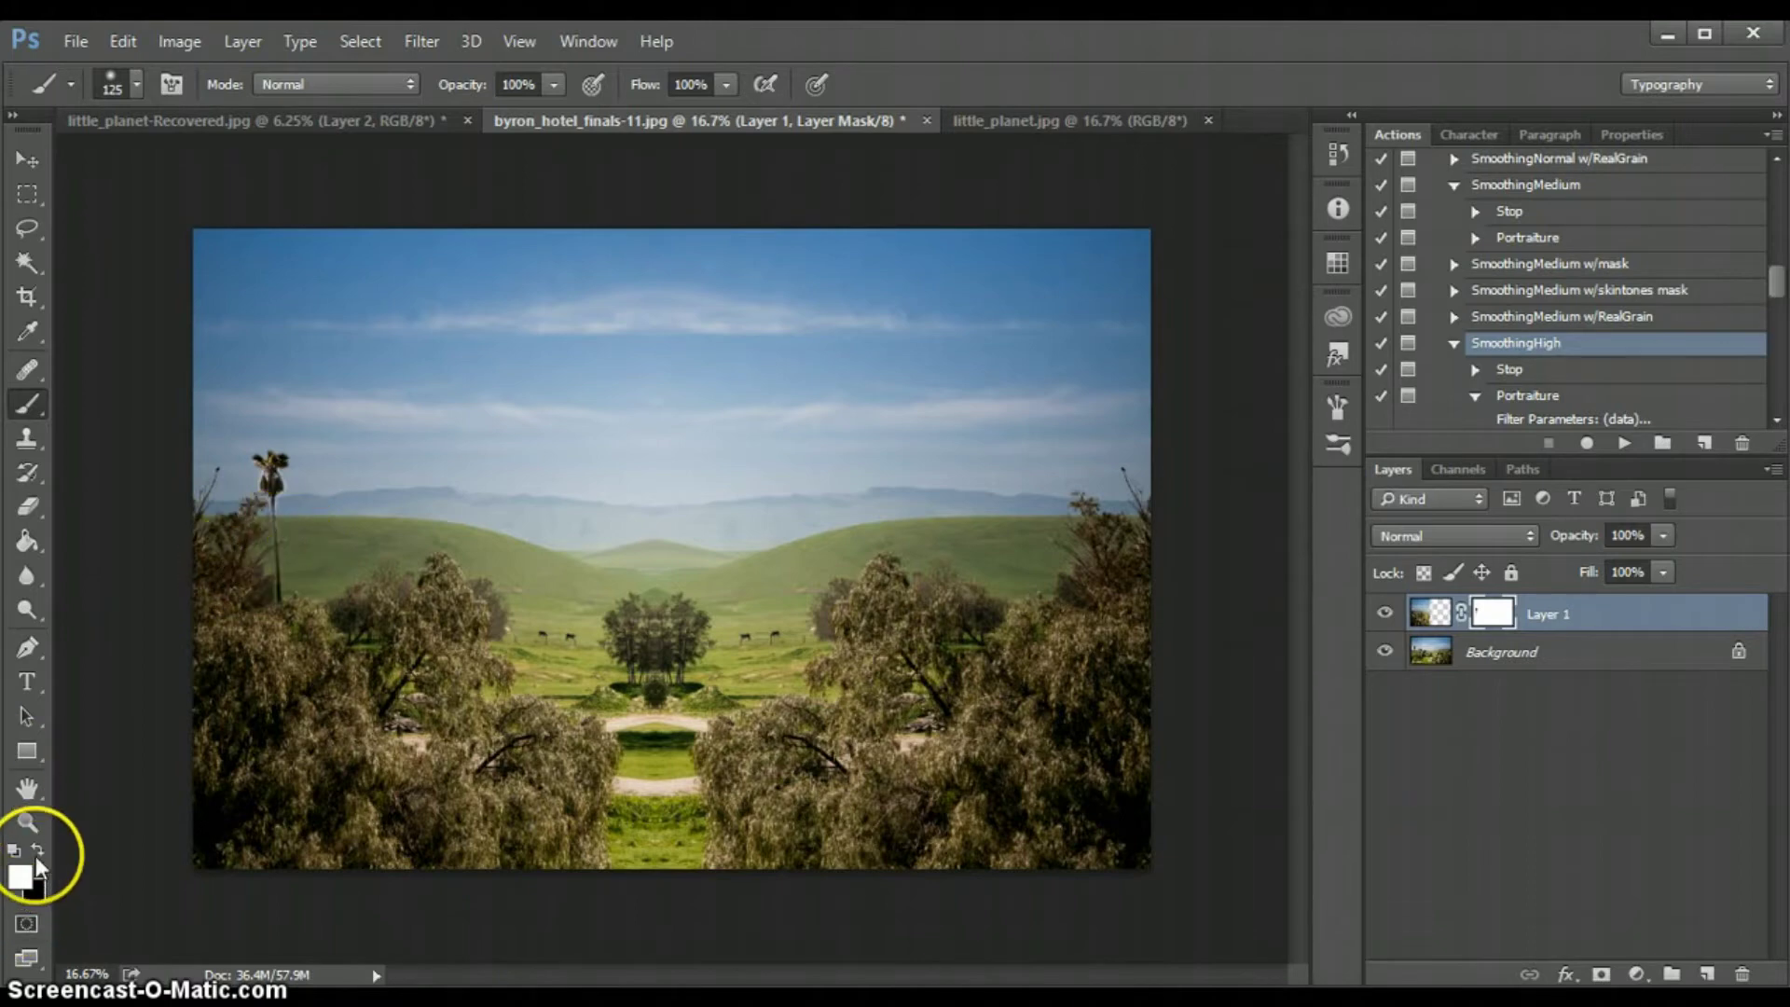
Paint the palm crown back in with a smaller brush and select both layers
{"action": "key", "text": "bracketleft"}
{"action": "key", "text": "bracketleft"}
{"action": "key", "text": "bracketleft"}
{"action": "key", "text": "bracketleft"}
{"action": "key", "text": "bracketleft"}
{"action": "key", "text": "bracketleft"}
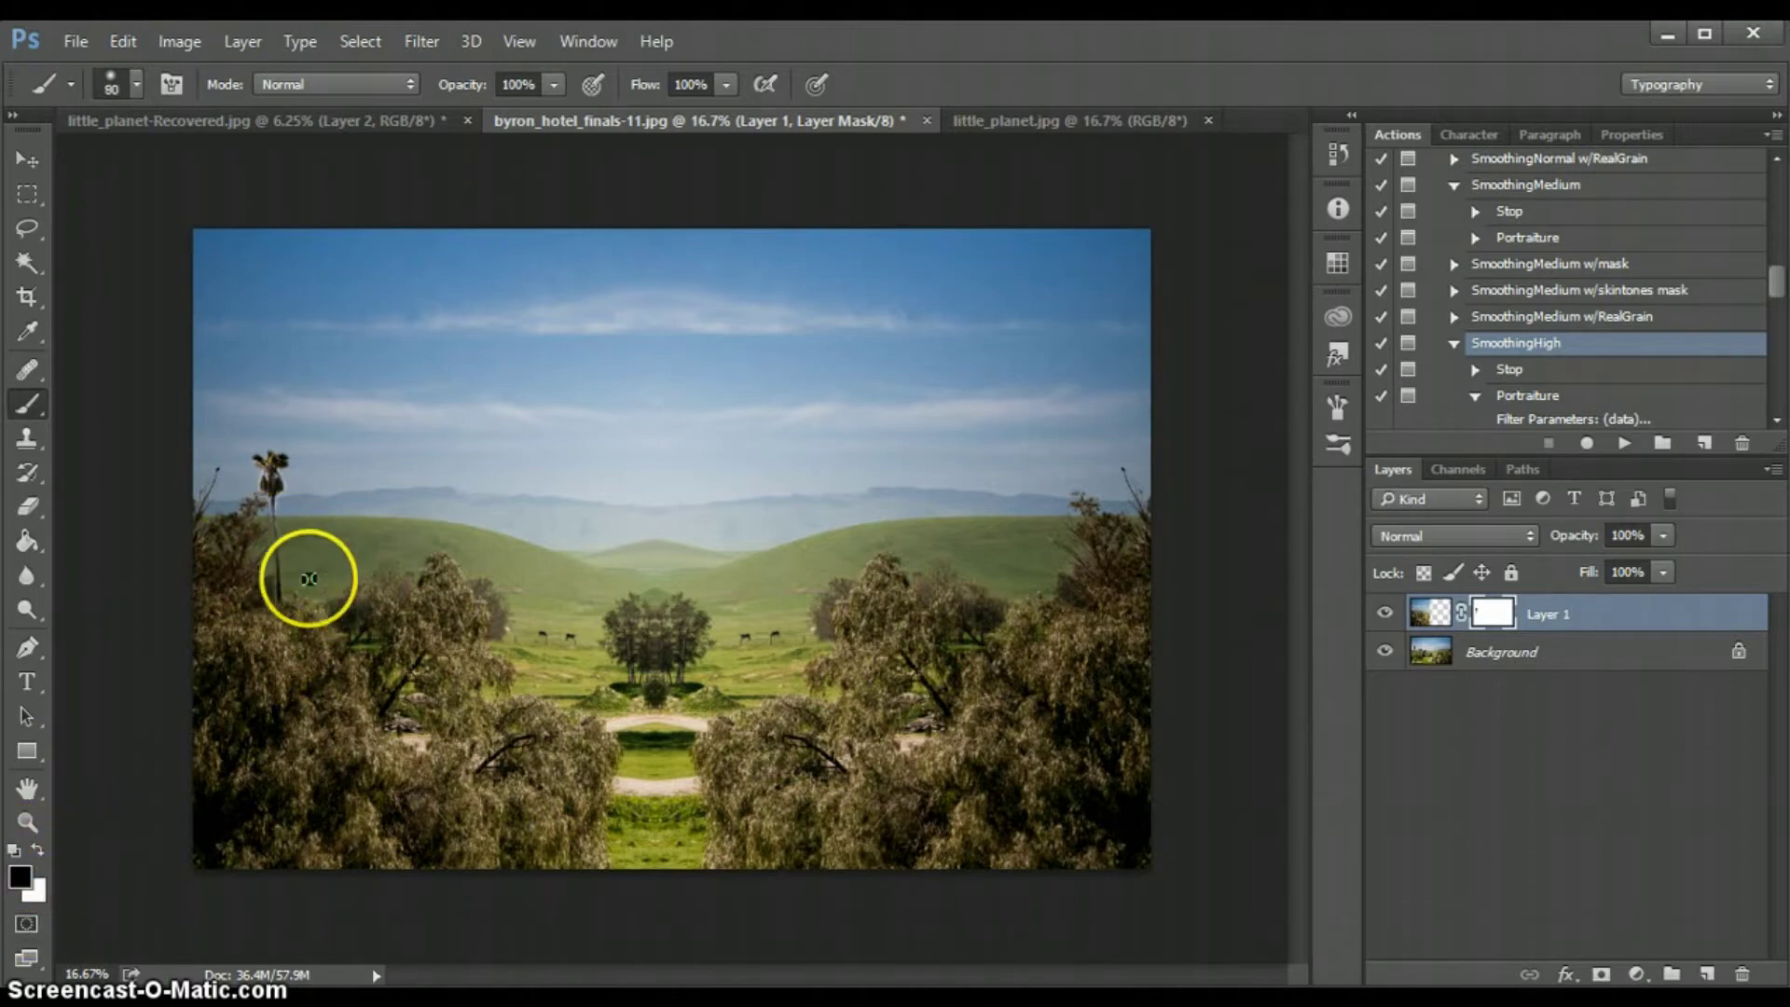
{"action": "left_click_drag", "start_coordinate": [282, 561], "coordinate": [271, 492]}
{"action": "key", "text": "bracketleft"}
{"action": "key", "text": "bracketleft"}
{"action": "key", "text": "bracketleft"}
{"action": "key", "text": "alt"}
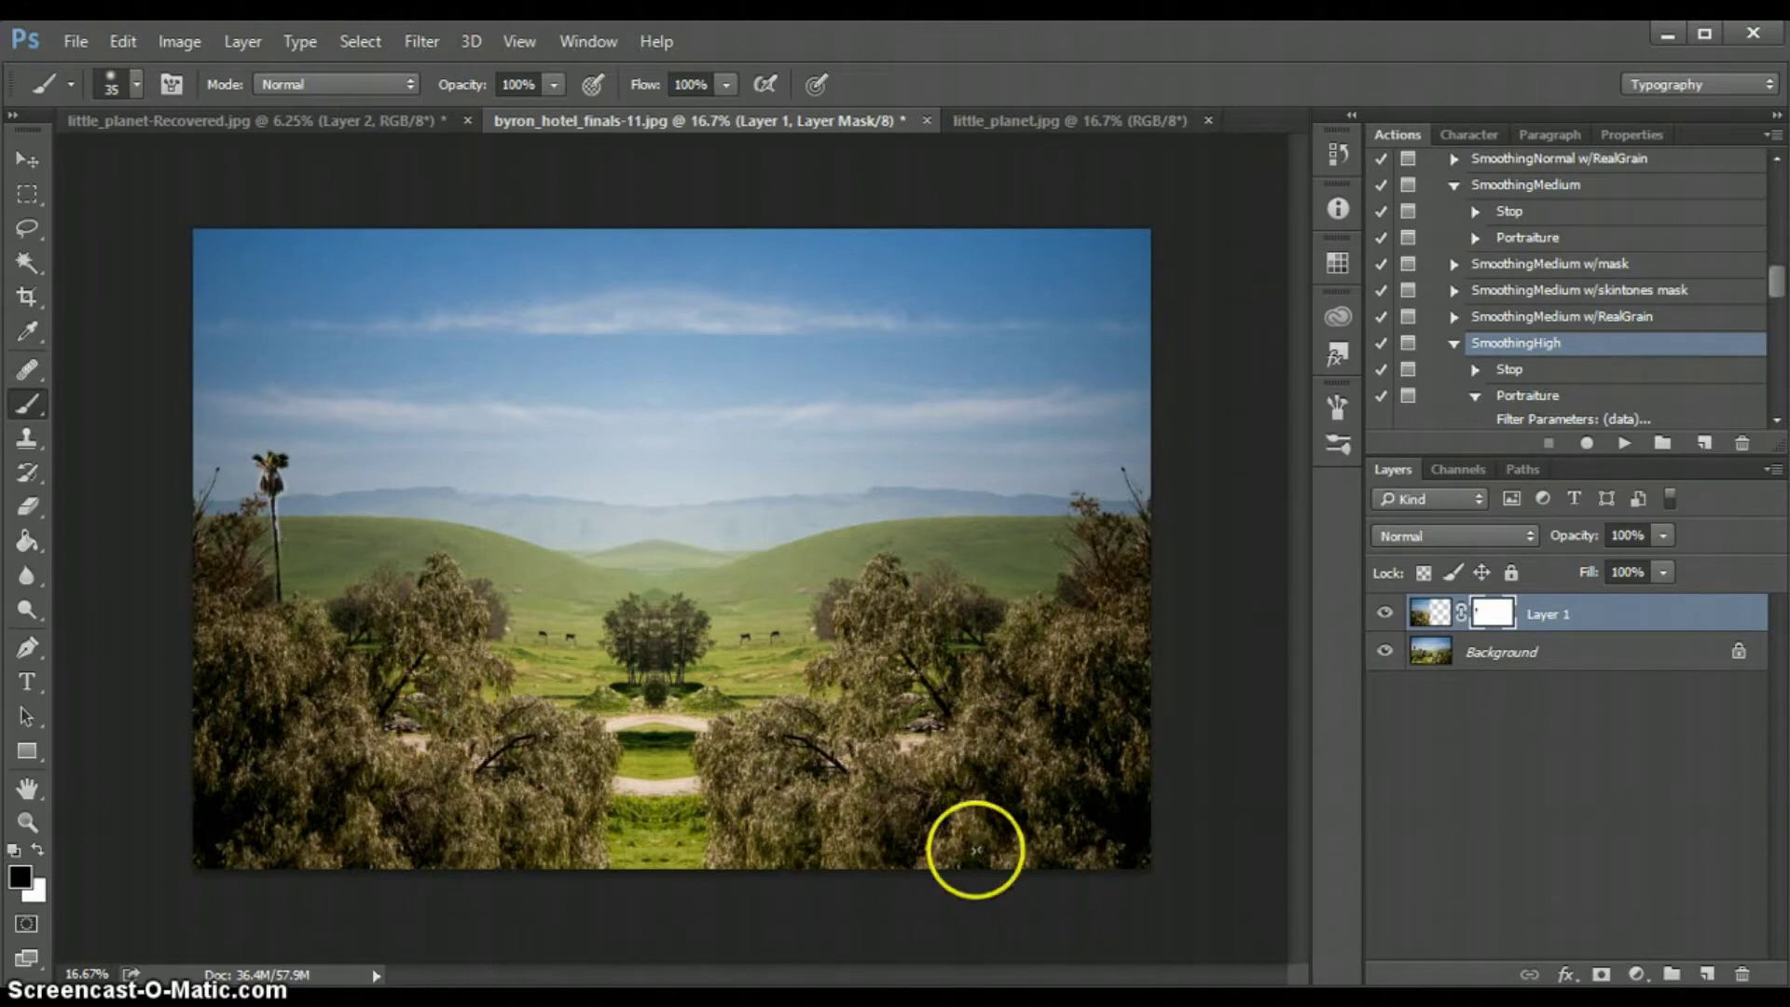
{"action": "left_click", "coordinate": [1559, 656], "text": "shift"}
Merge Layer 1 and the Background into a single layer
{"action": "right_click", "coordinate": [1555, 650]}
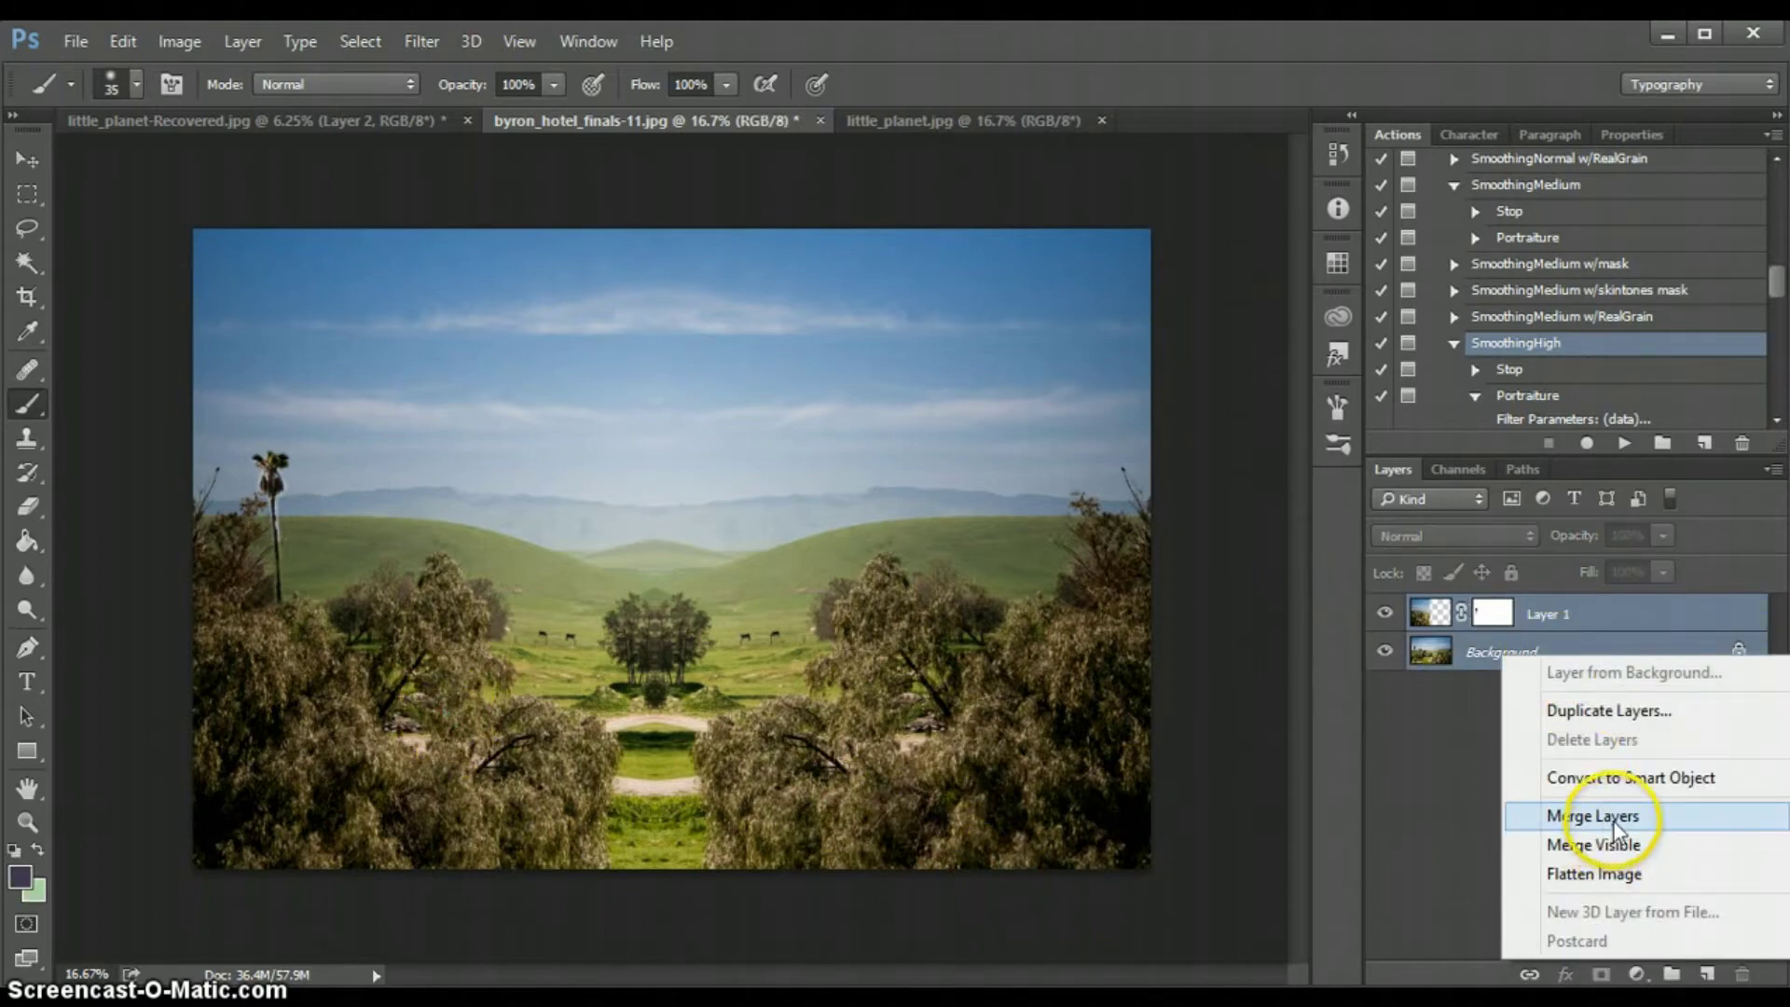
{"action": "left_click", "coordinate": [1613, 822]}
{"action": "right_click", "coordinate": [1544, 604]}
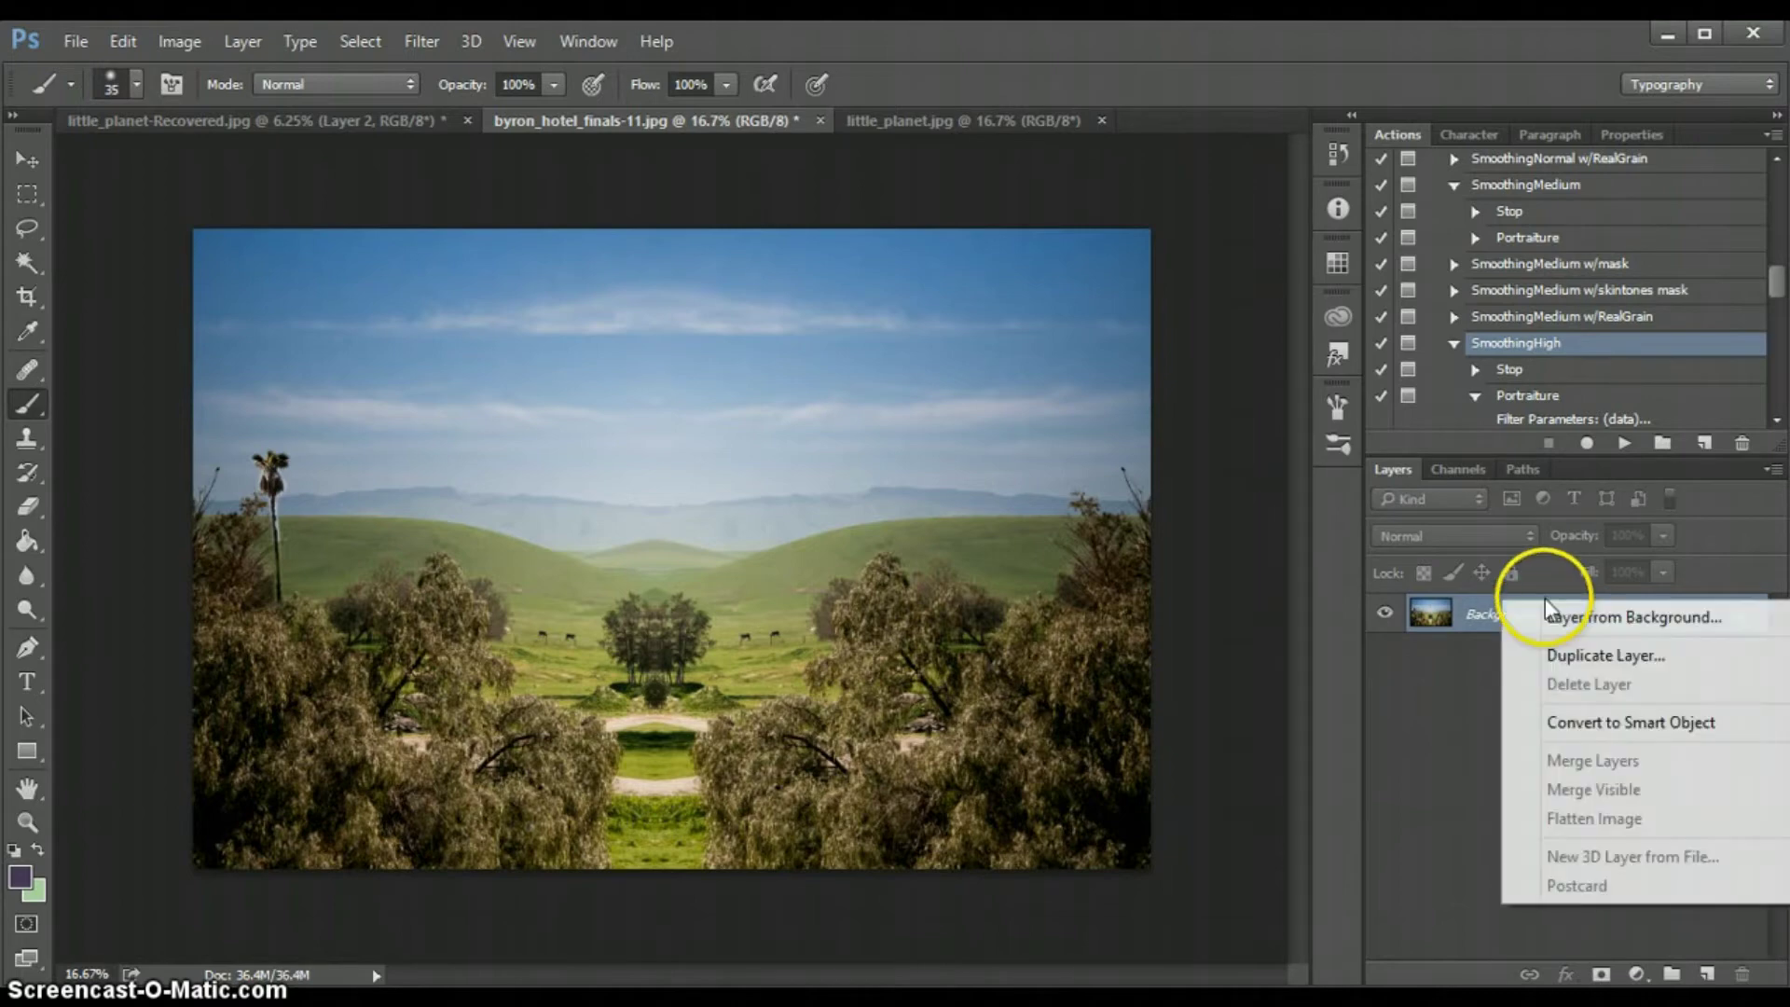
{"action": "left_click", "coordinate": [1471, 761]}
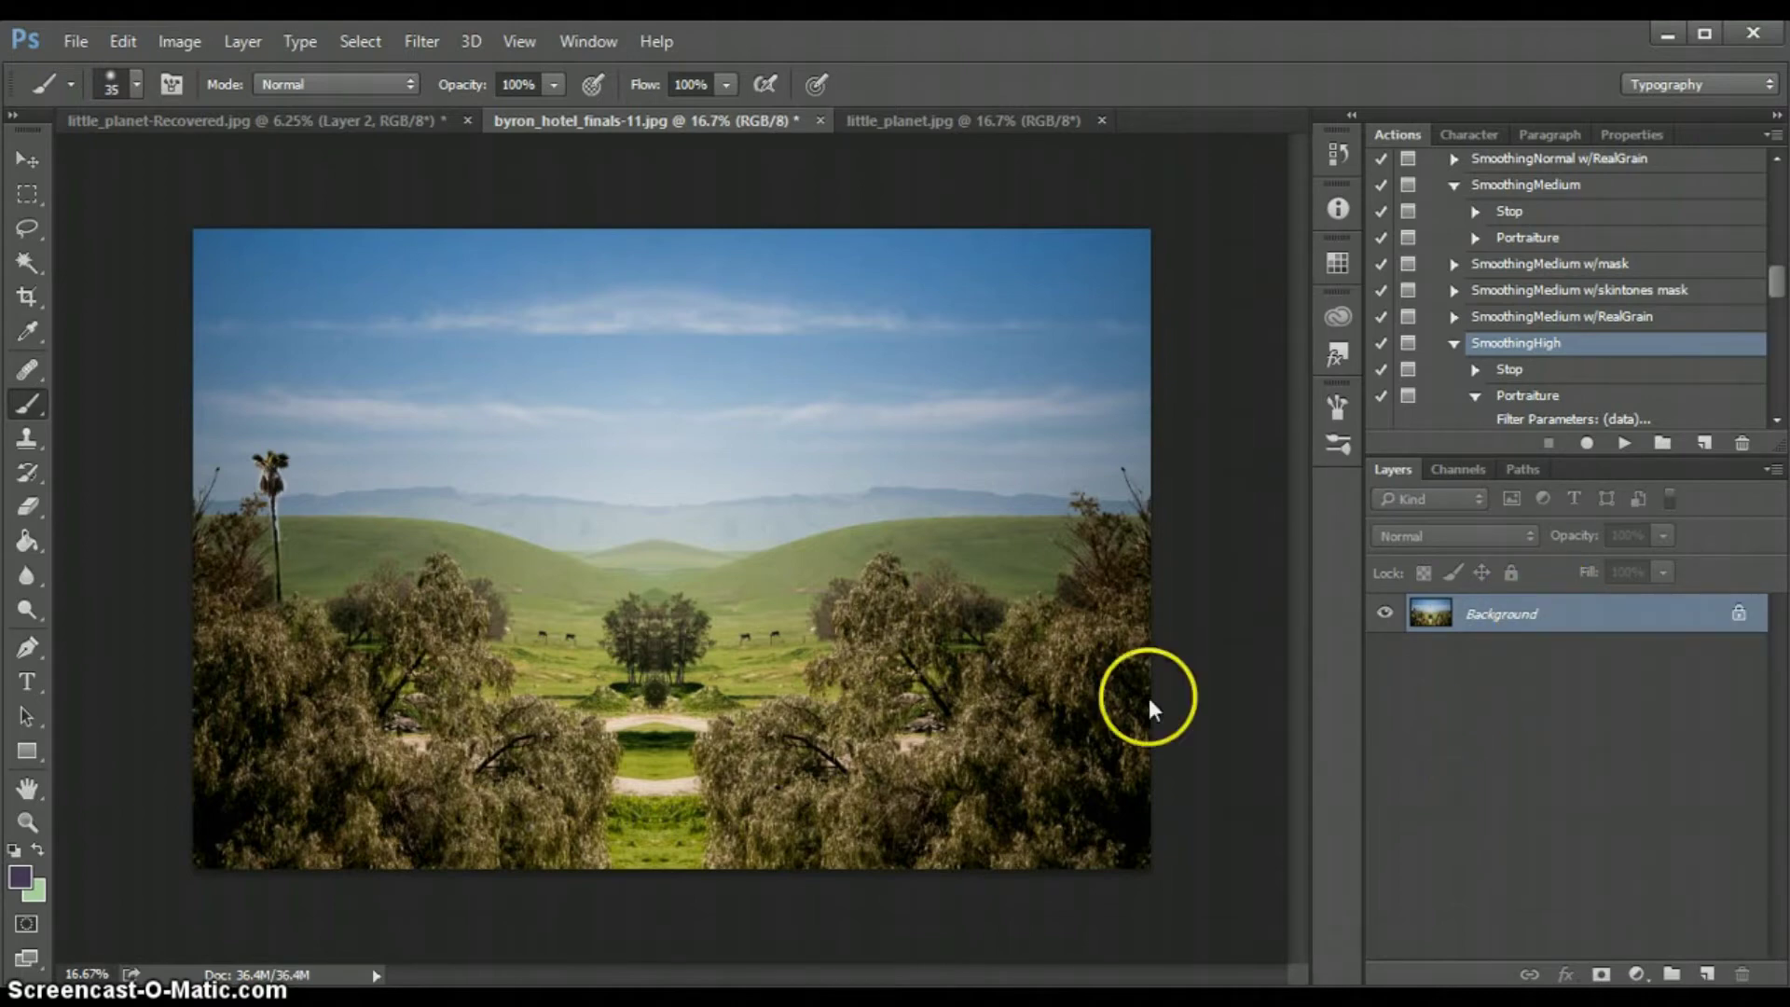
Resize the image to a 2912 × 2912 px square in Image Size
{"action": "left_click", "coordinate": [169, 45]}
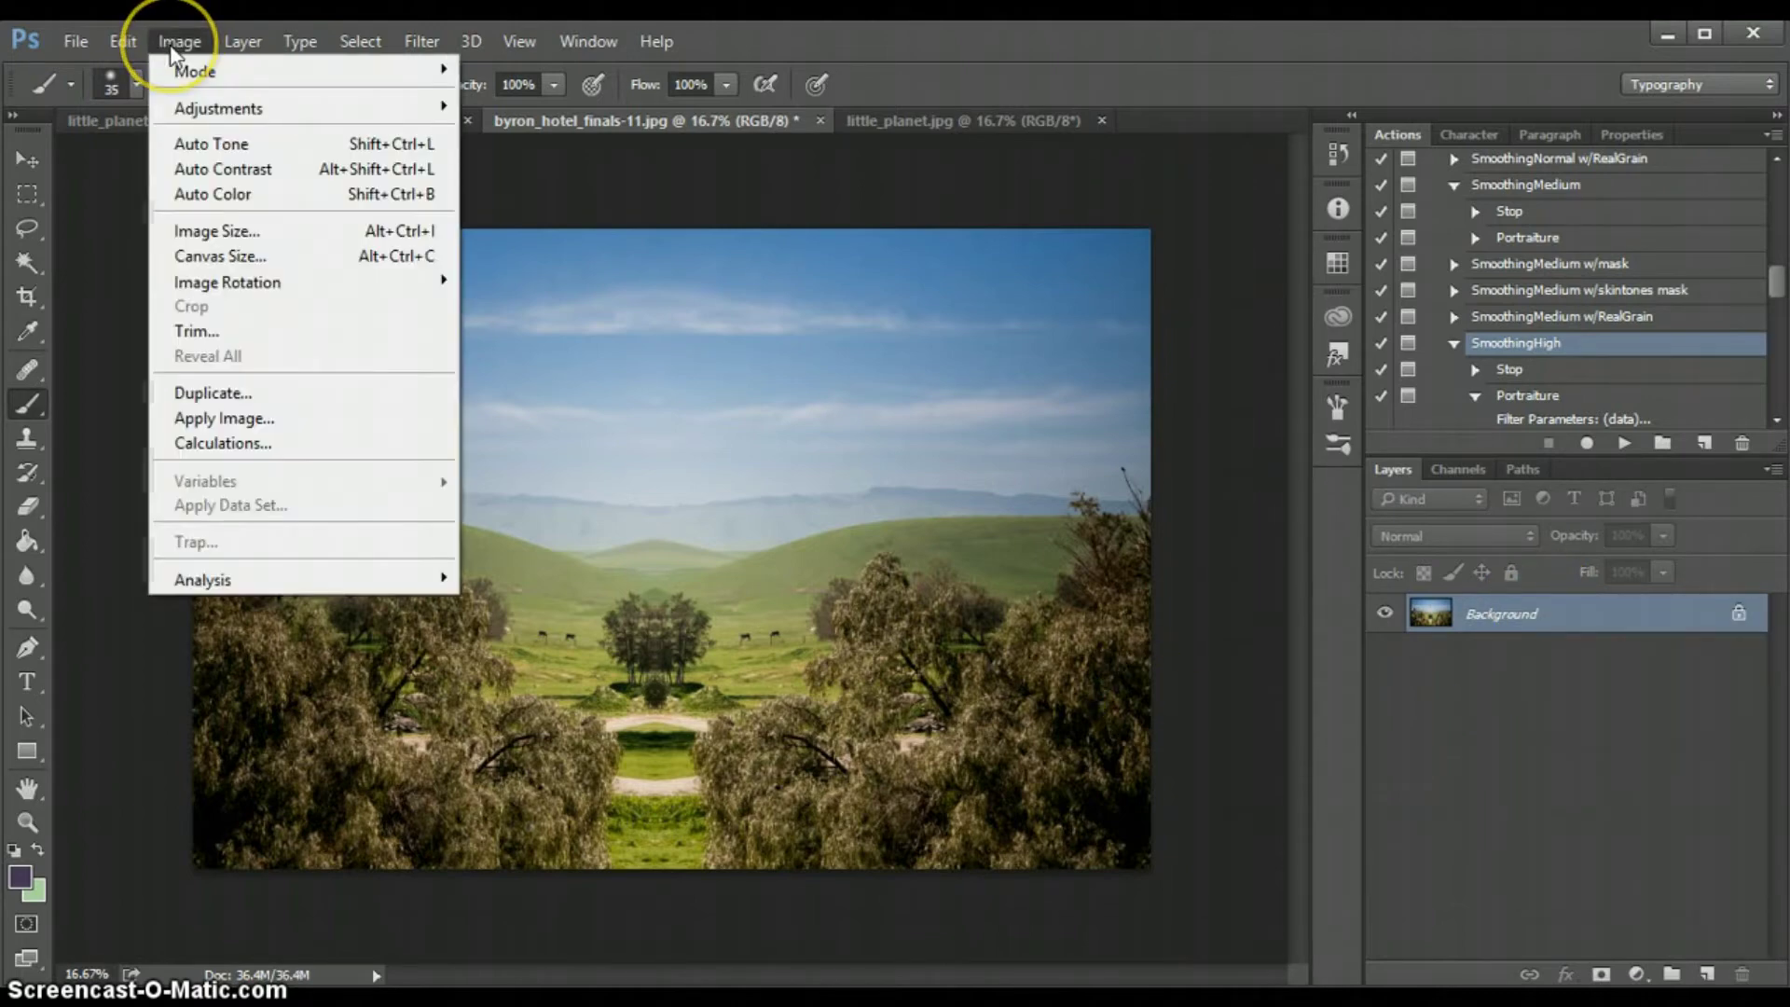
{"action": "left_click", "coordinate": [269, 233]}
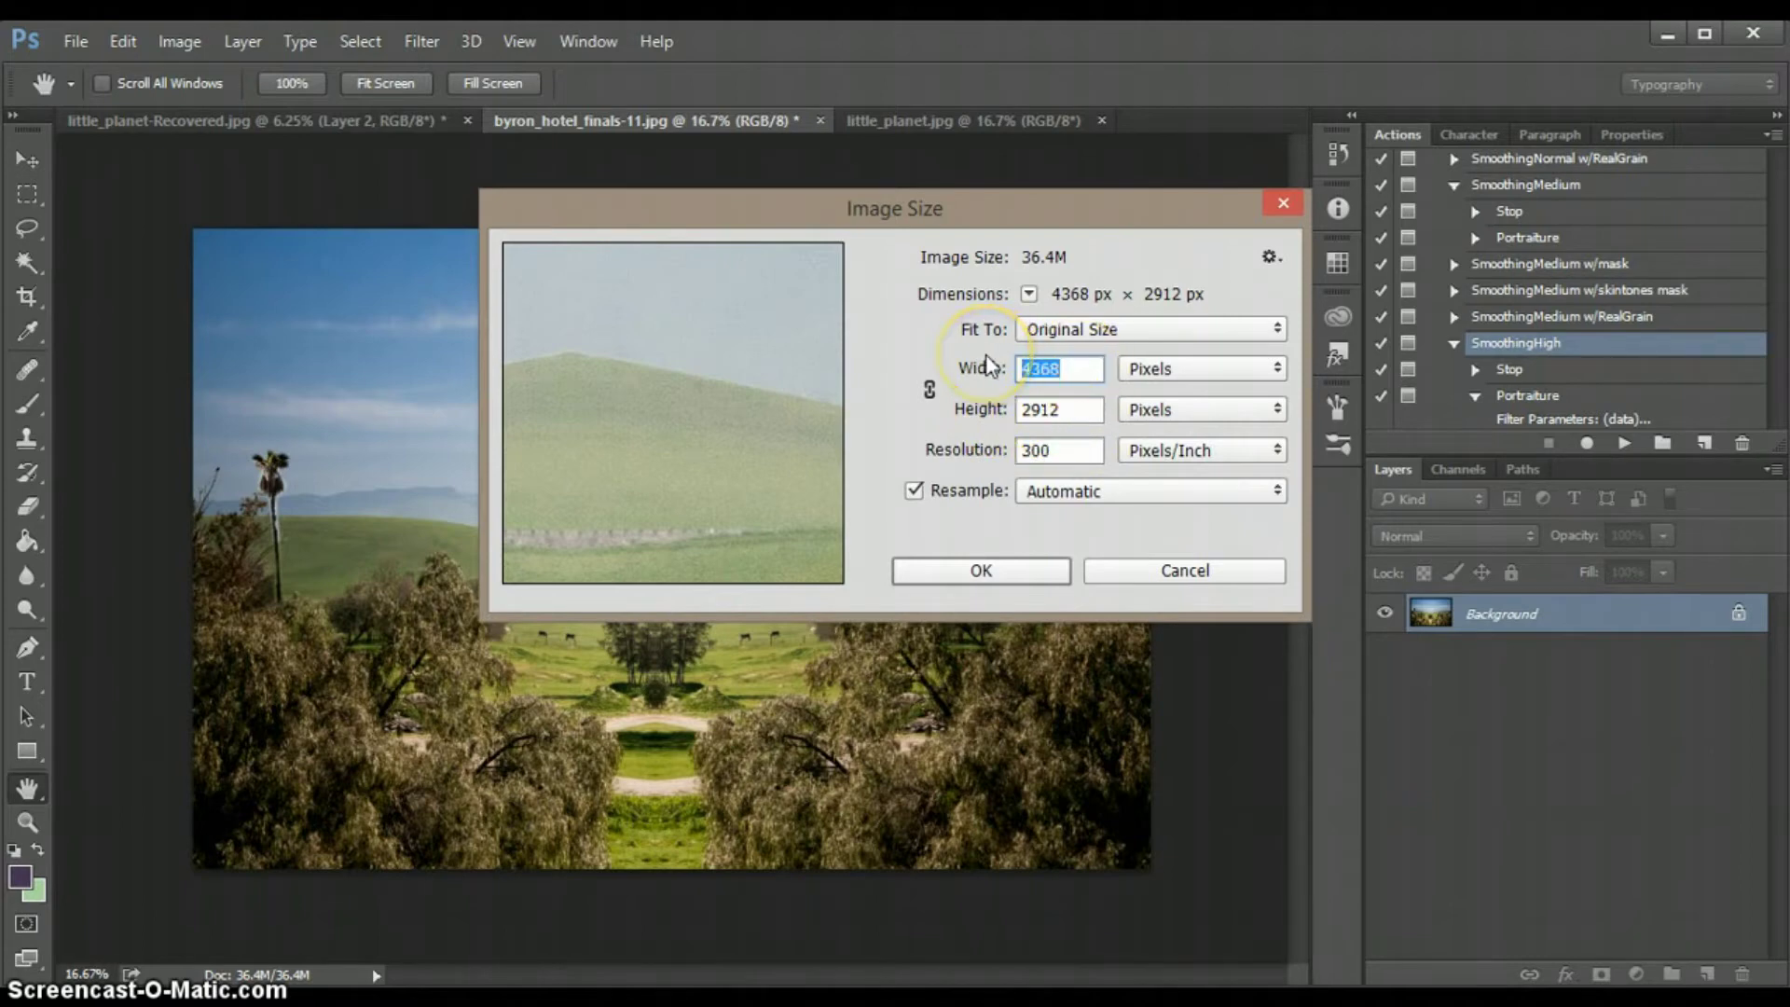
{"action": "left_click", "coordinate": [1019, 357]}
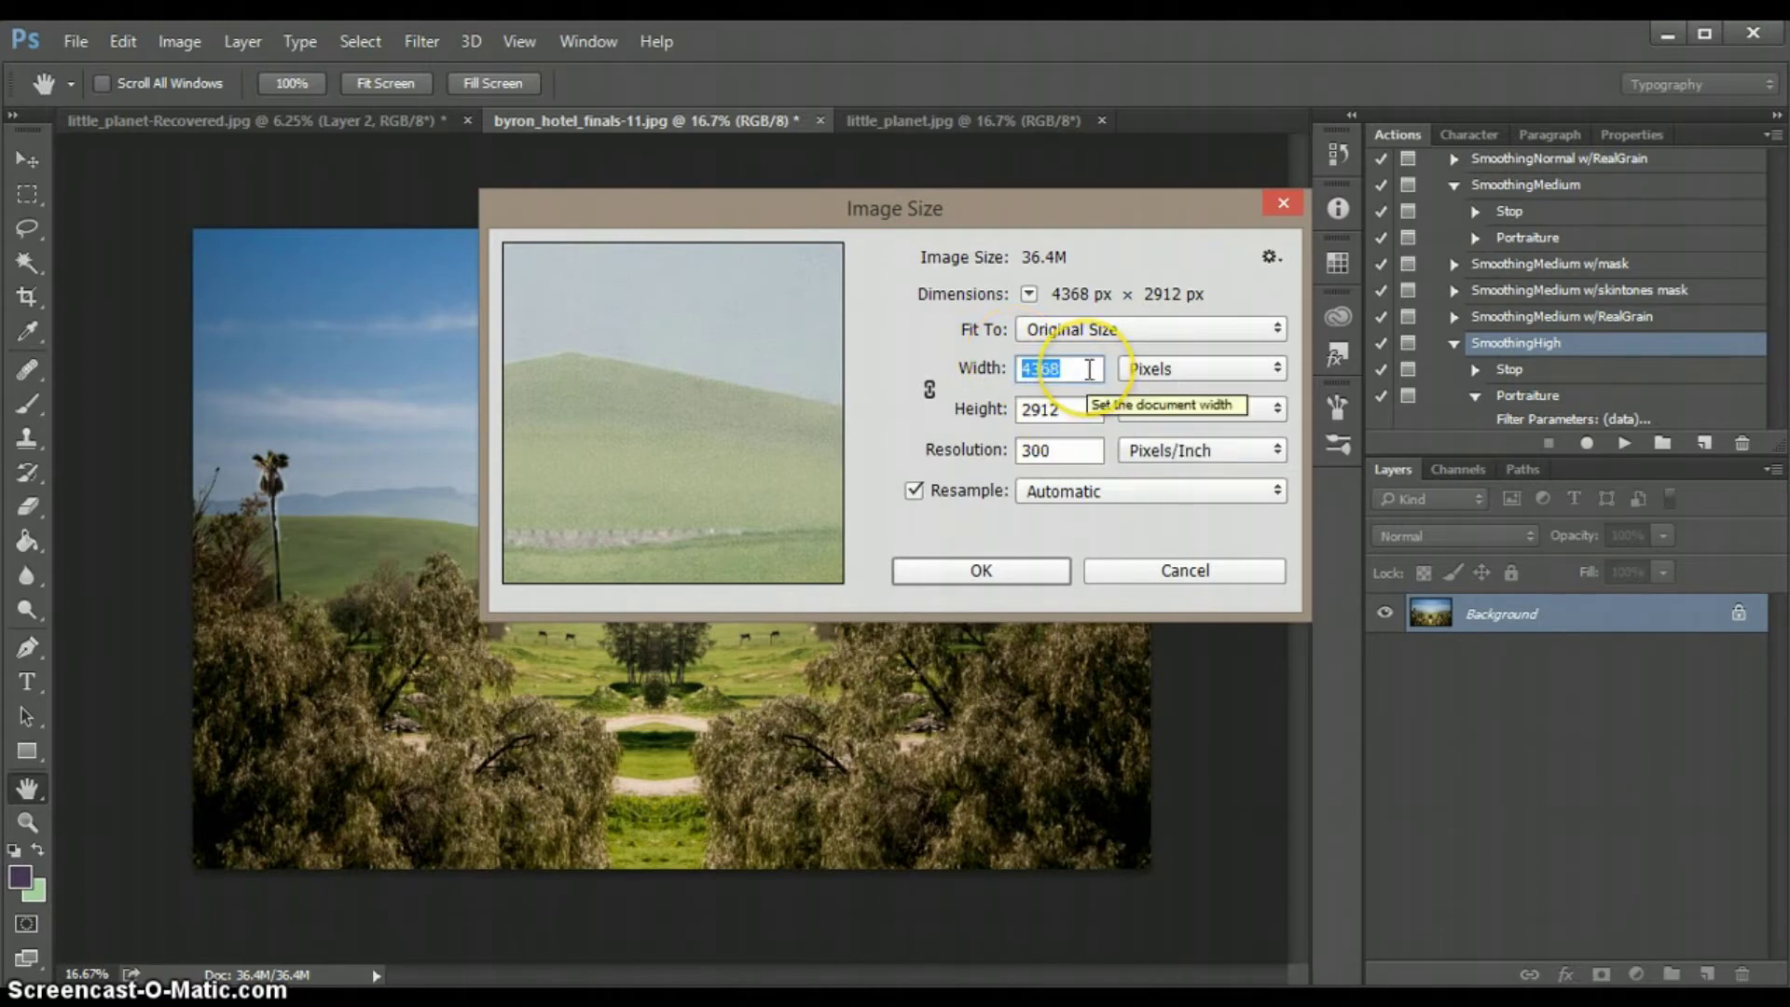
{"action": "type", "text": "2912"}
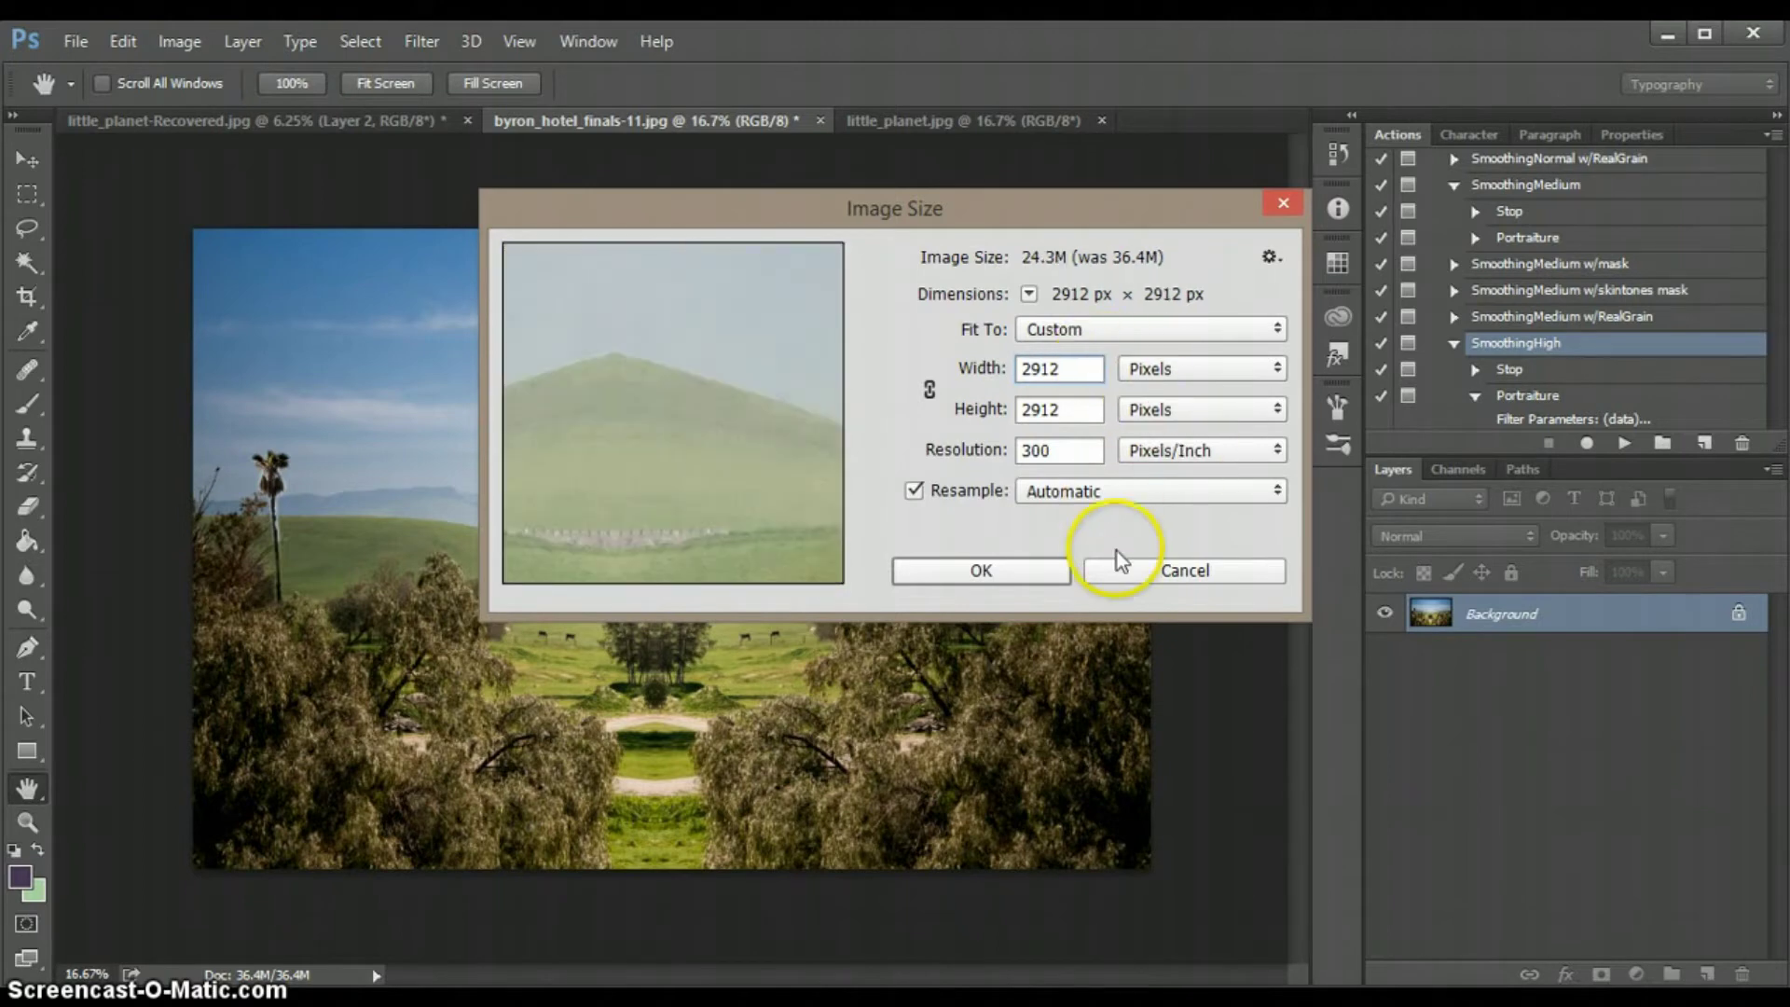
{"action": "left_click", "coordinate": [987, 573]}
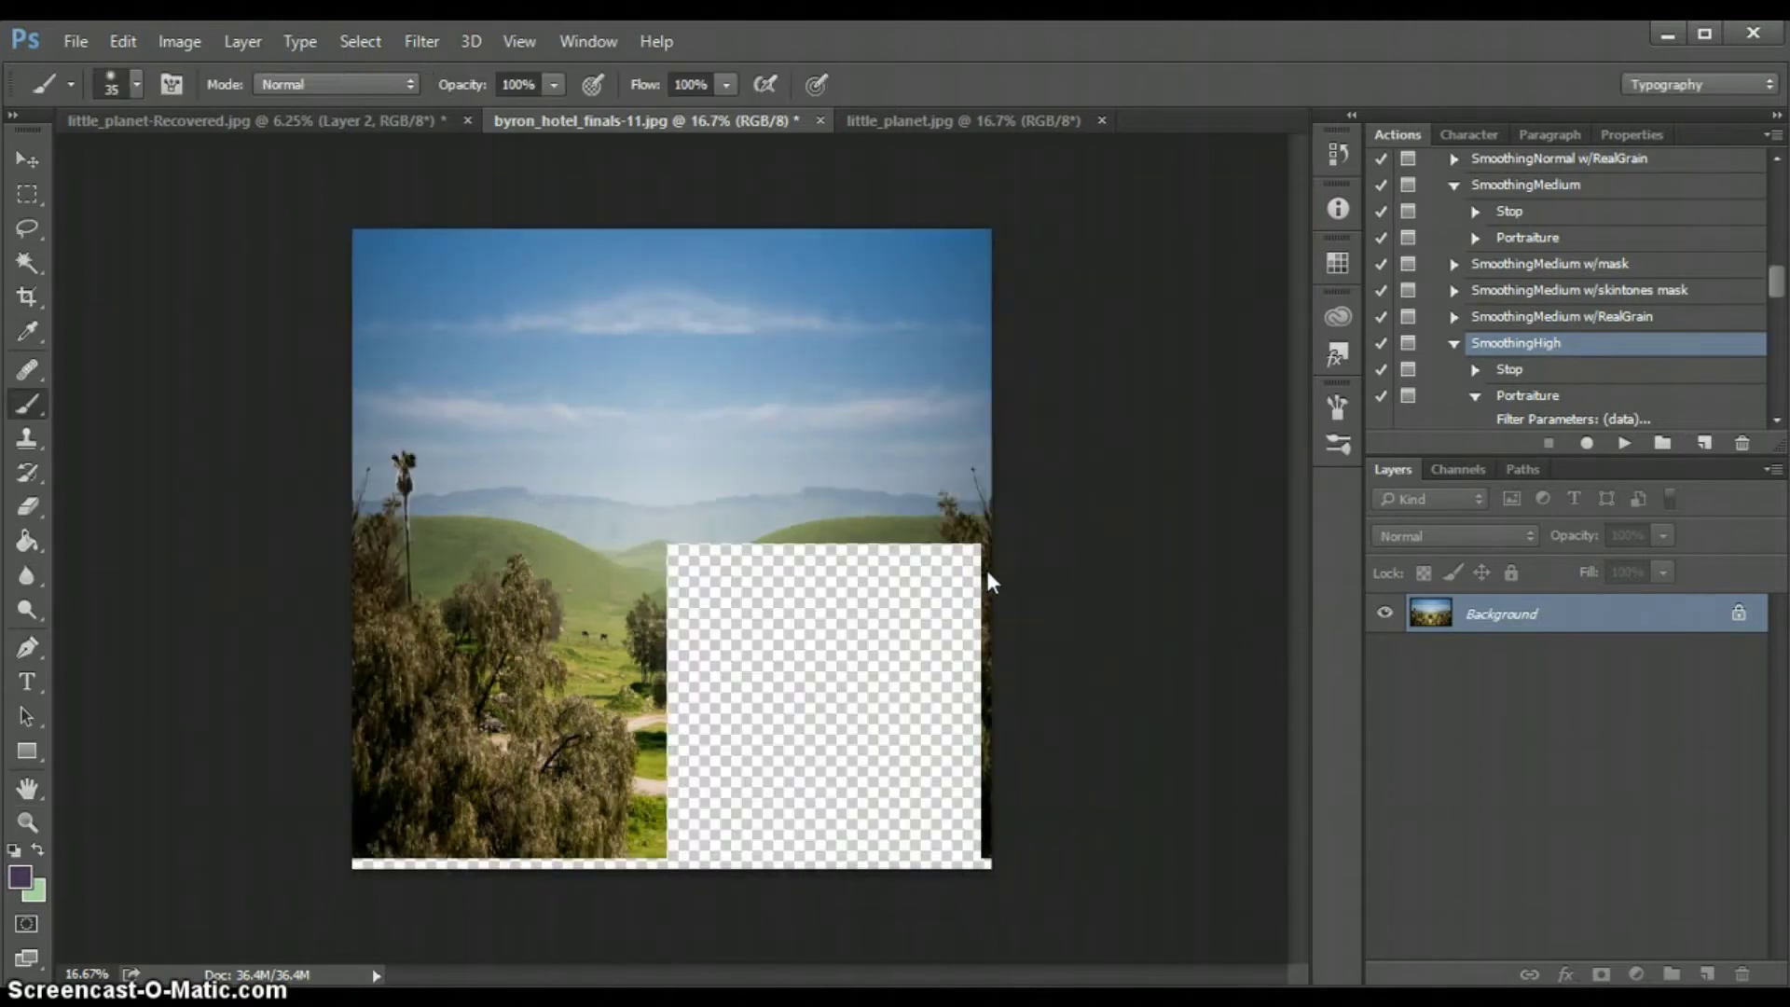
Rotate the whole image 180°
{"action": "left_click", "coordinate": [185, 45]}
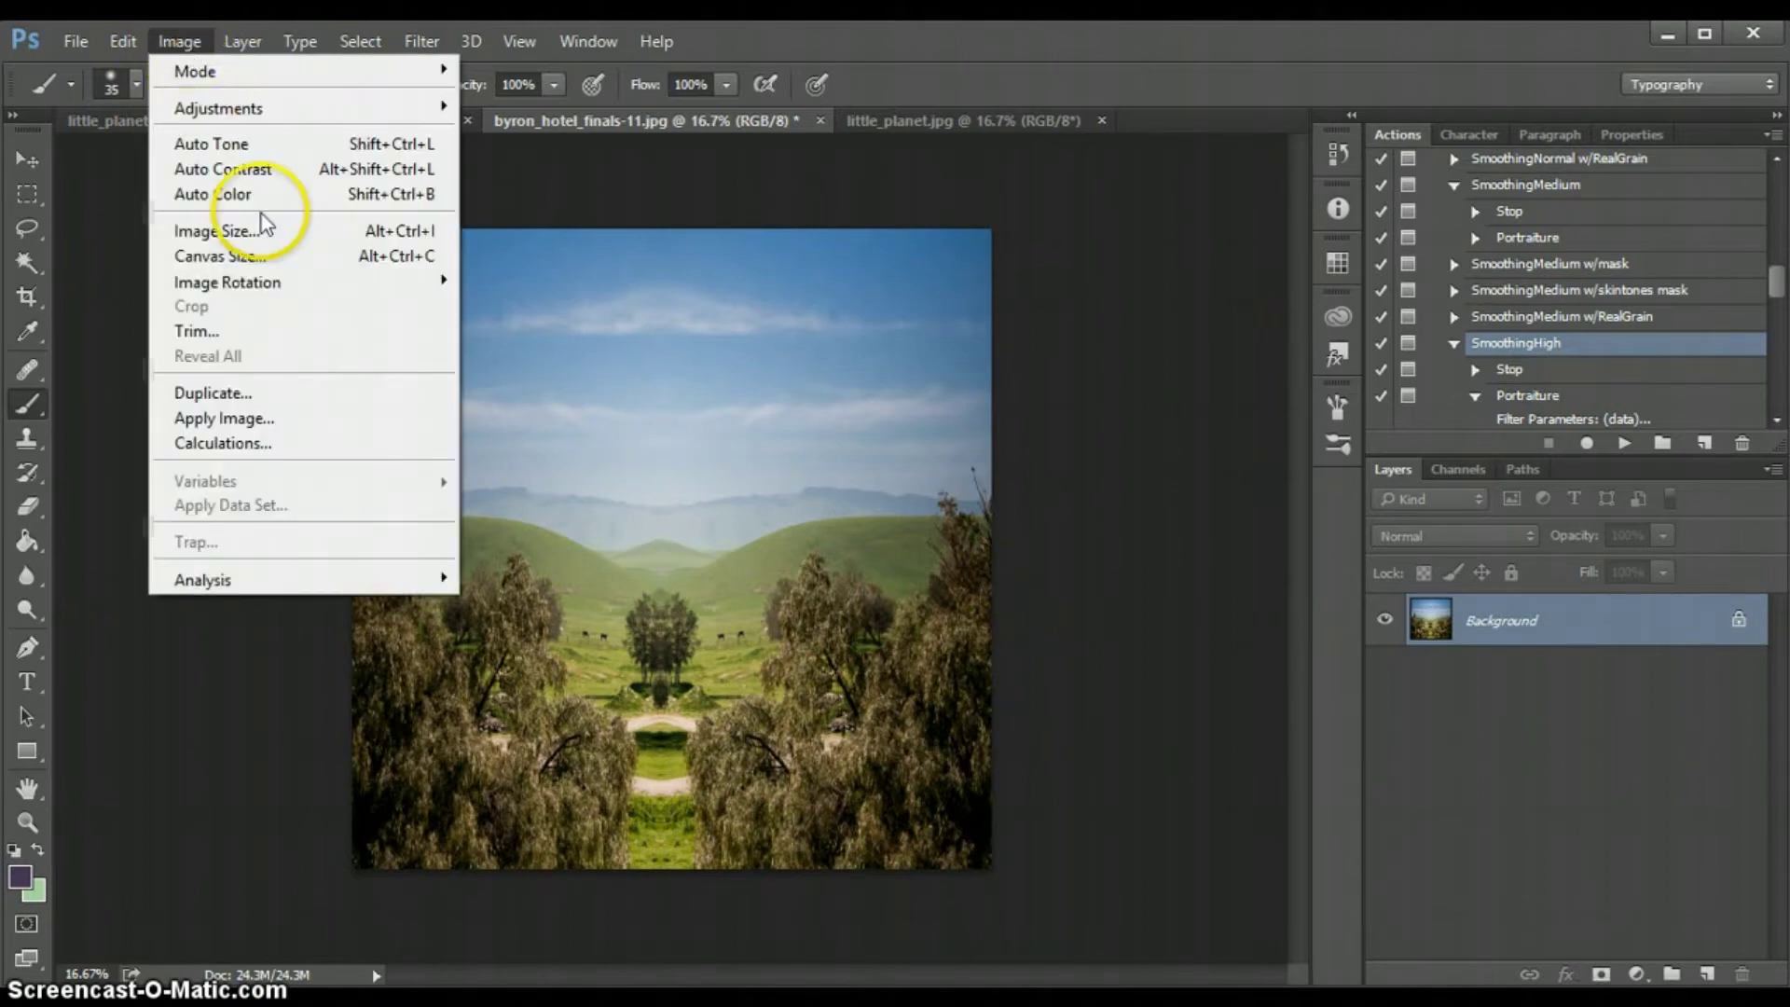
{"action": "mouse_move", "coordinate": [279, 291]}
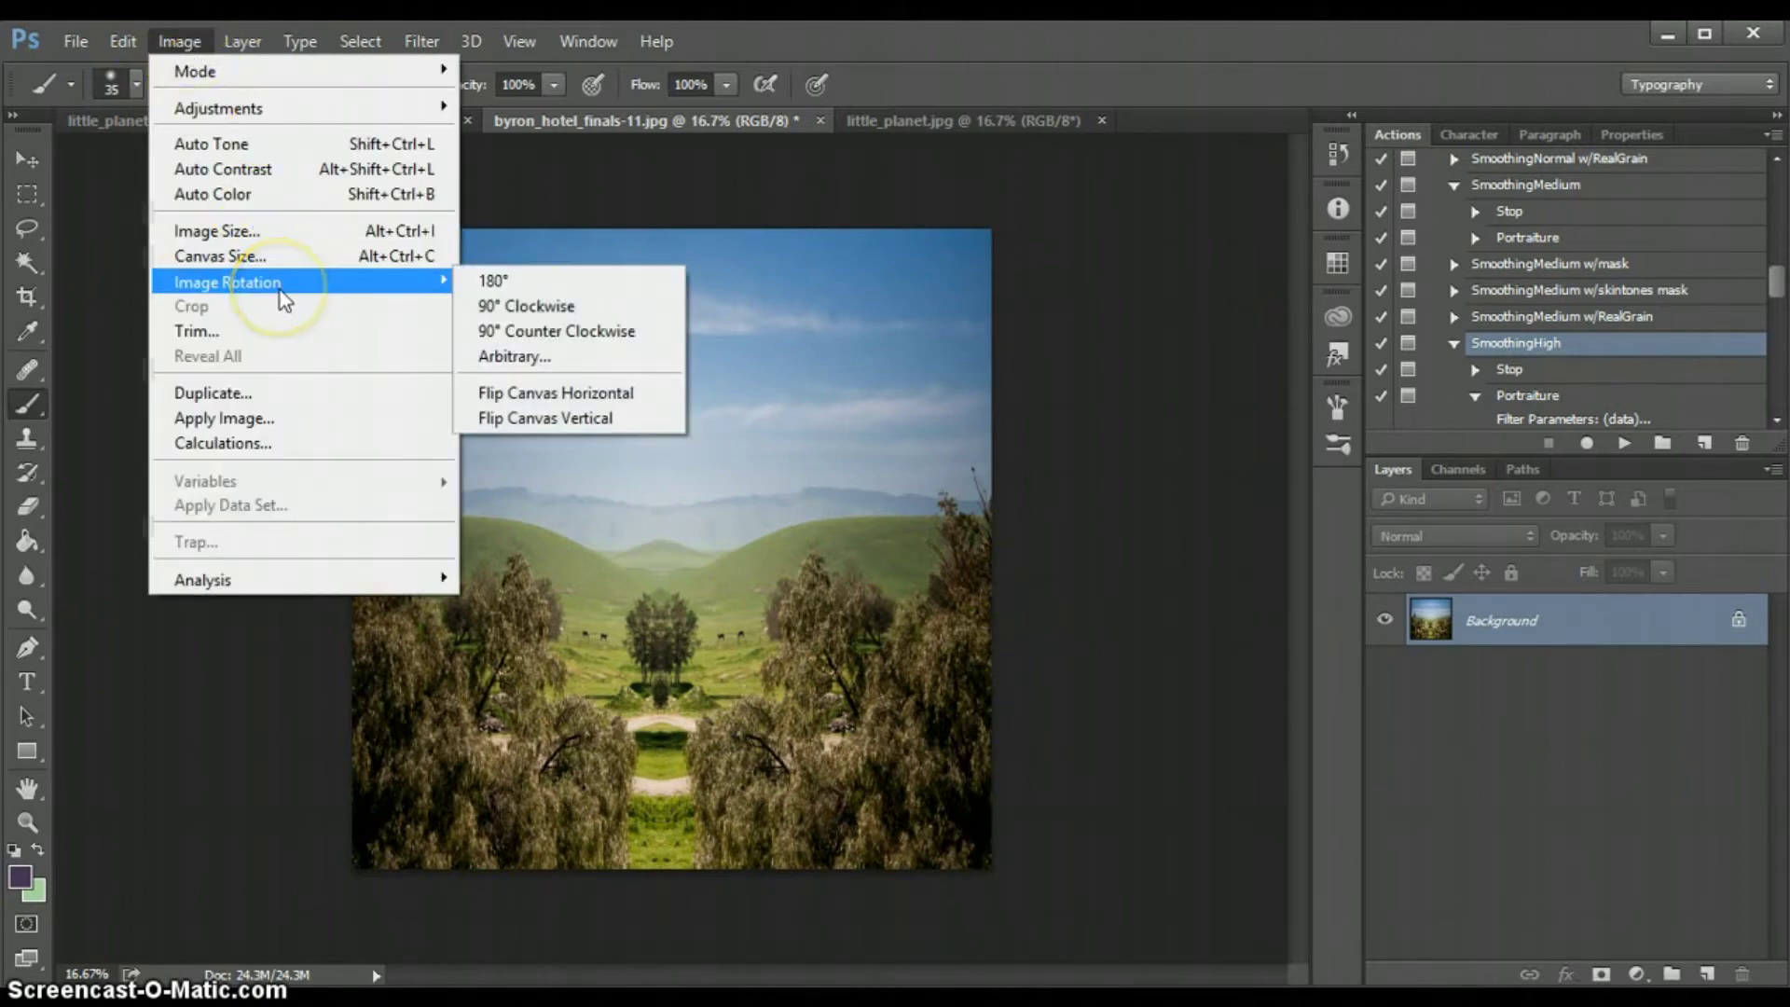
{"action": "left_click", "coordinate": [546, 281]}
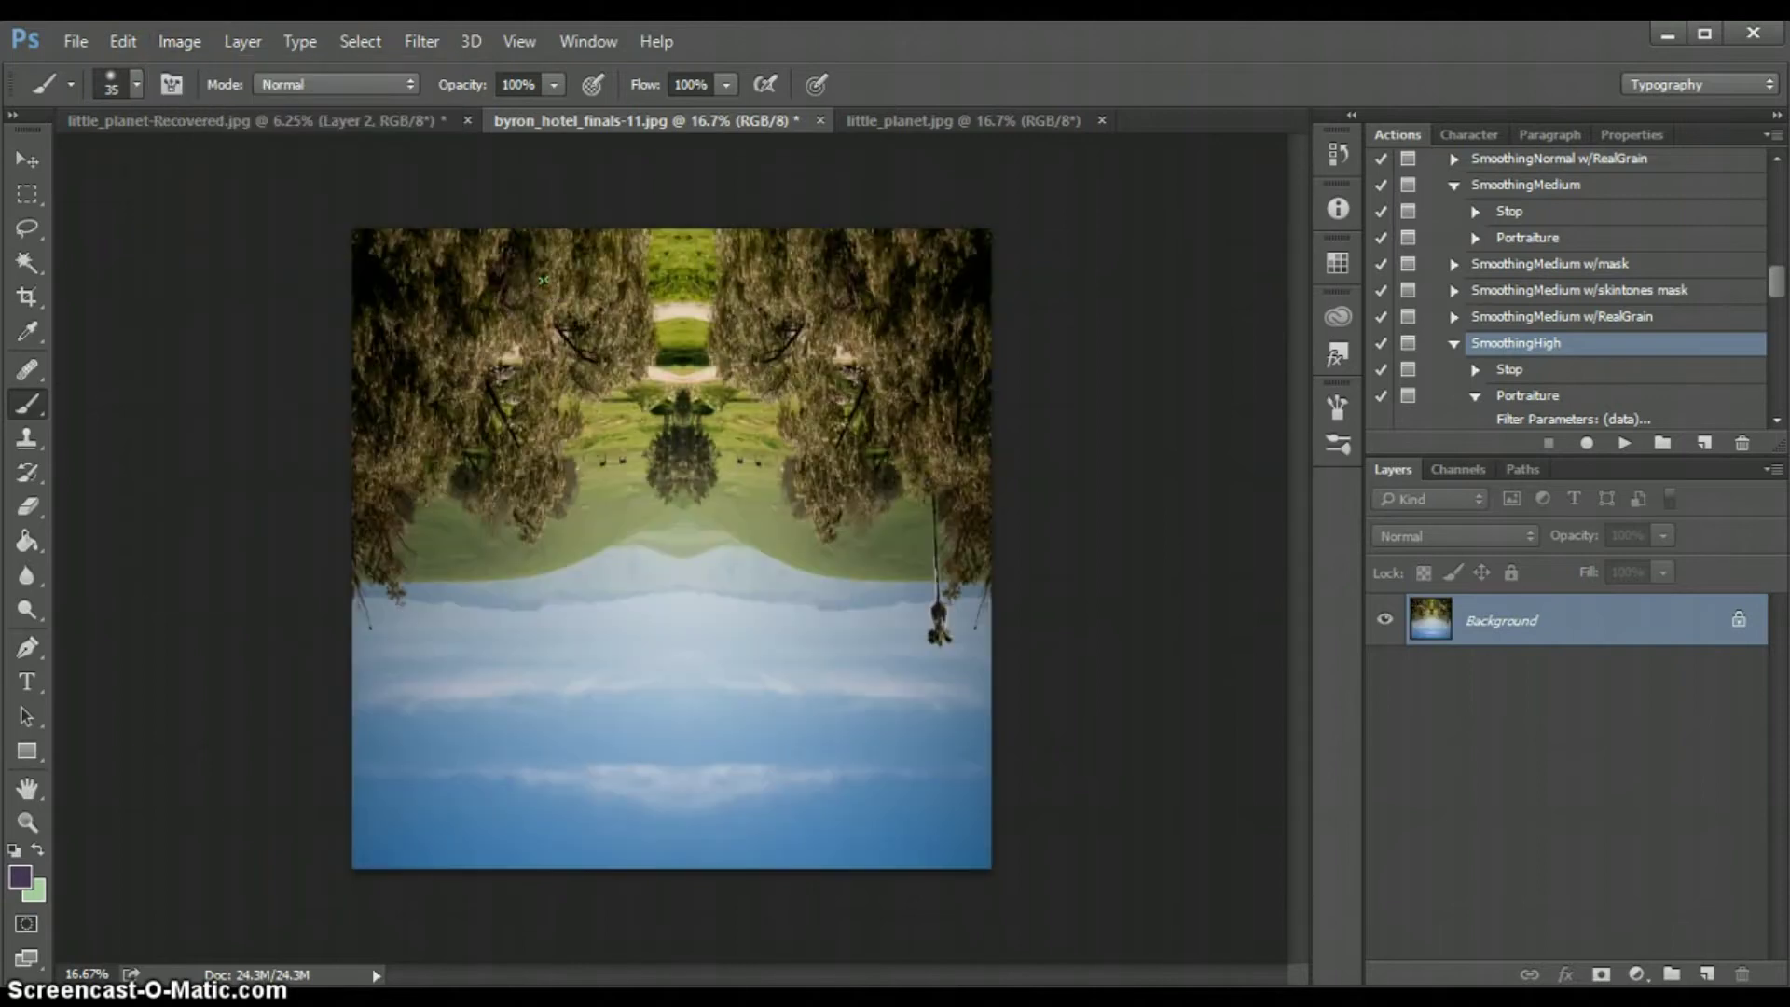
Open Filter > Distort > Polar Coordinates (Rectangular to Polar) and zoom the preview to fit the planet
{"action": "left_click", "coordinate": [422, 41]}
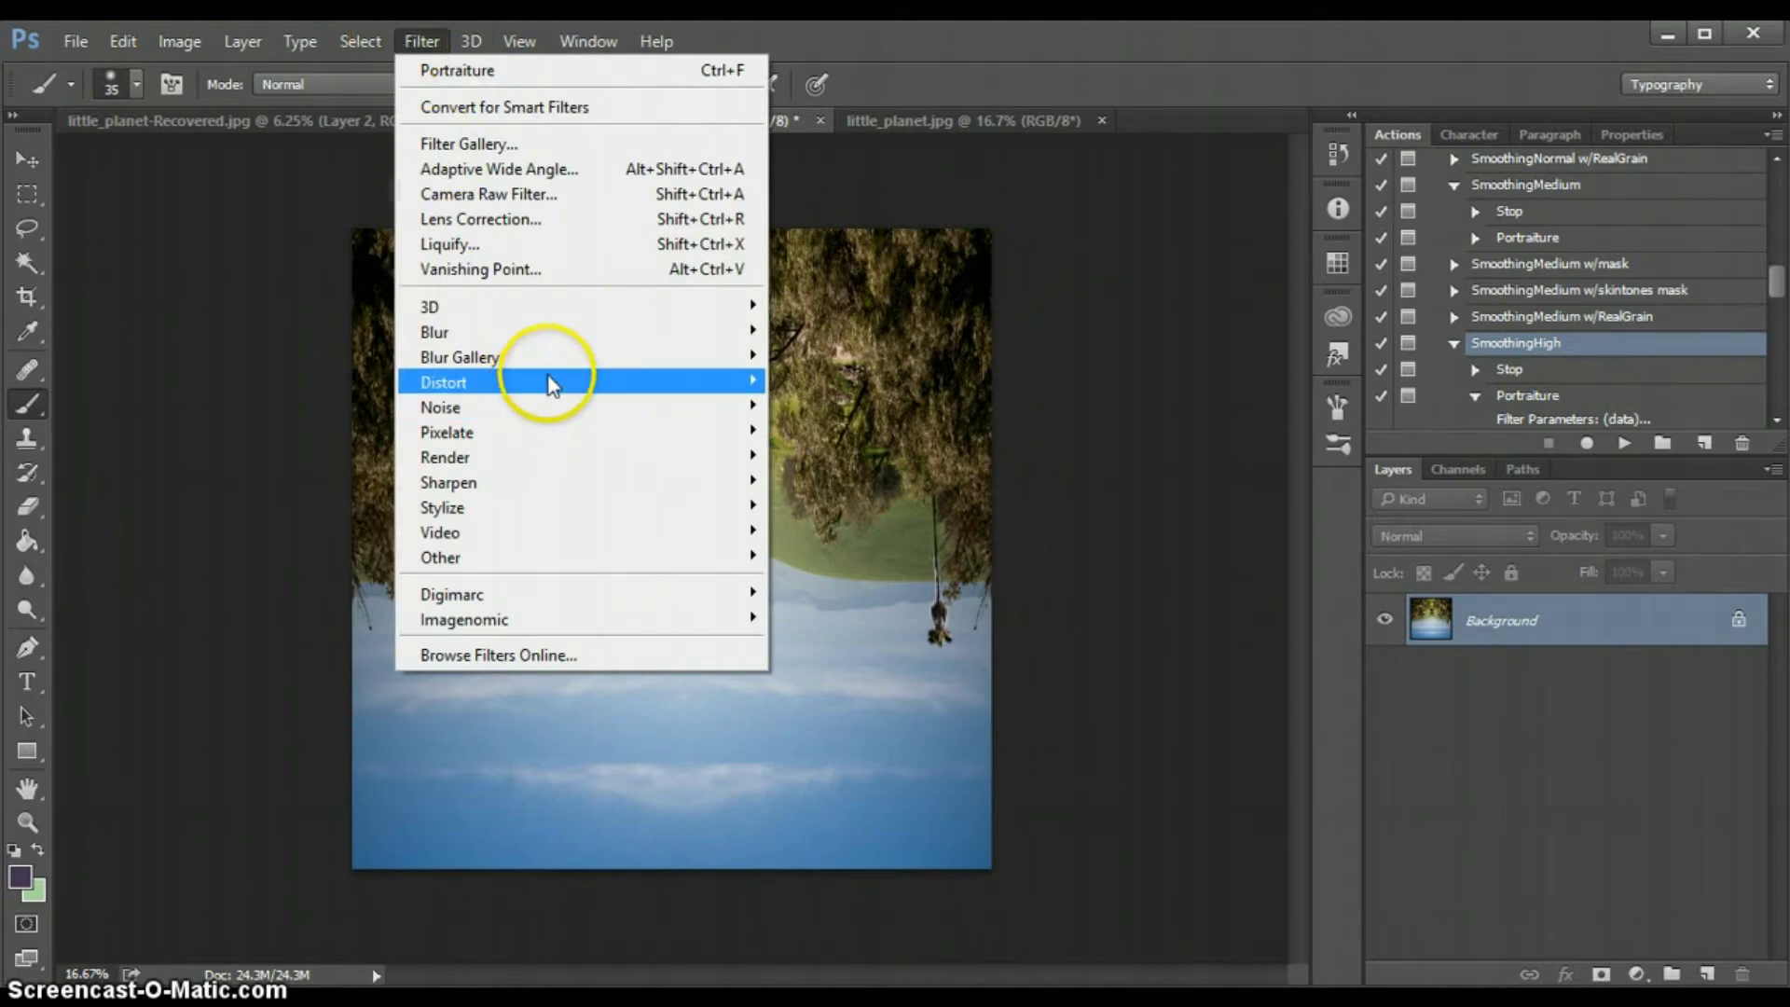
{"action": "mouse_move", "coordinate": [551, 384]}
{"action": "left_click", "coordinate": [848, 436]}
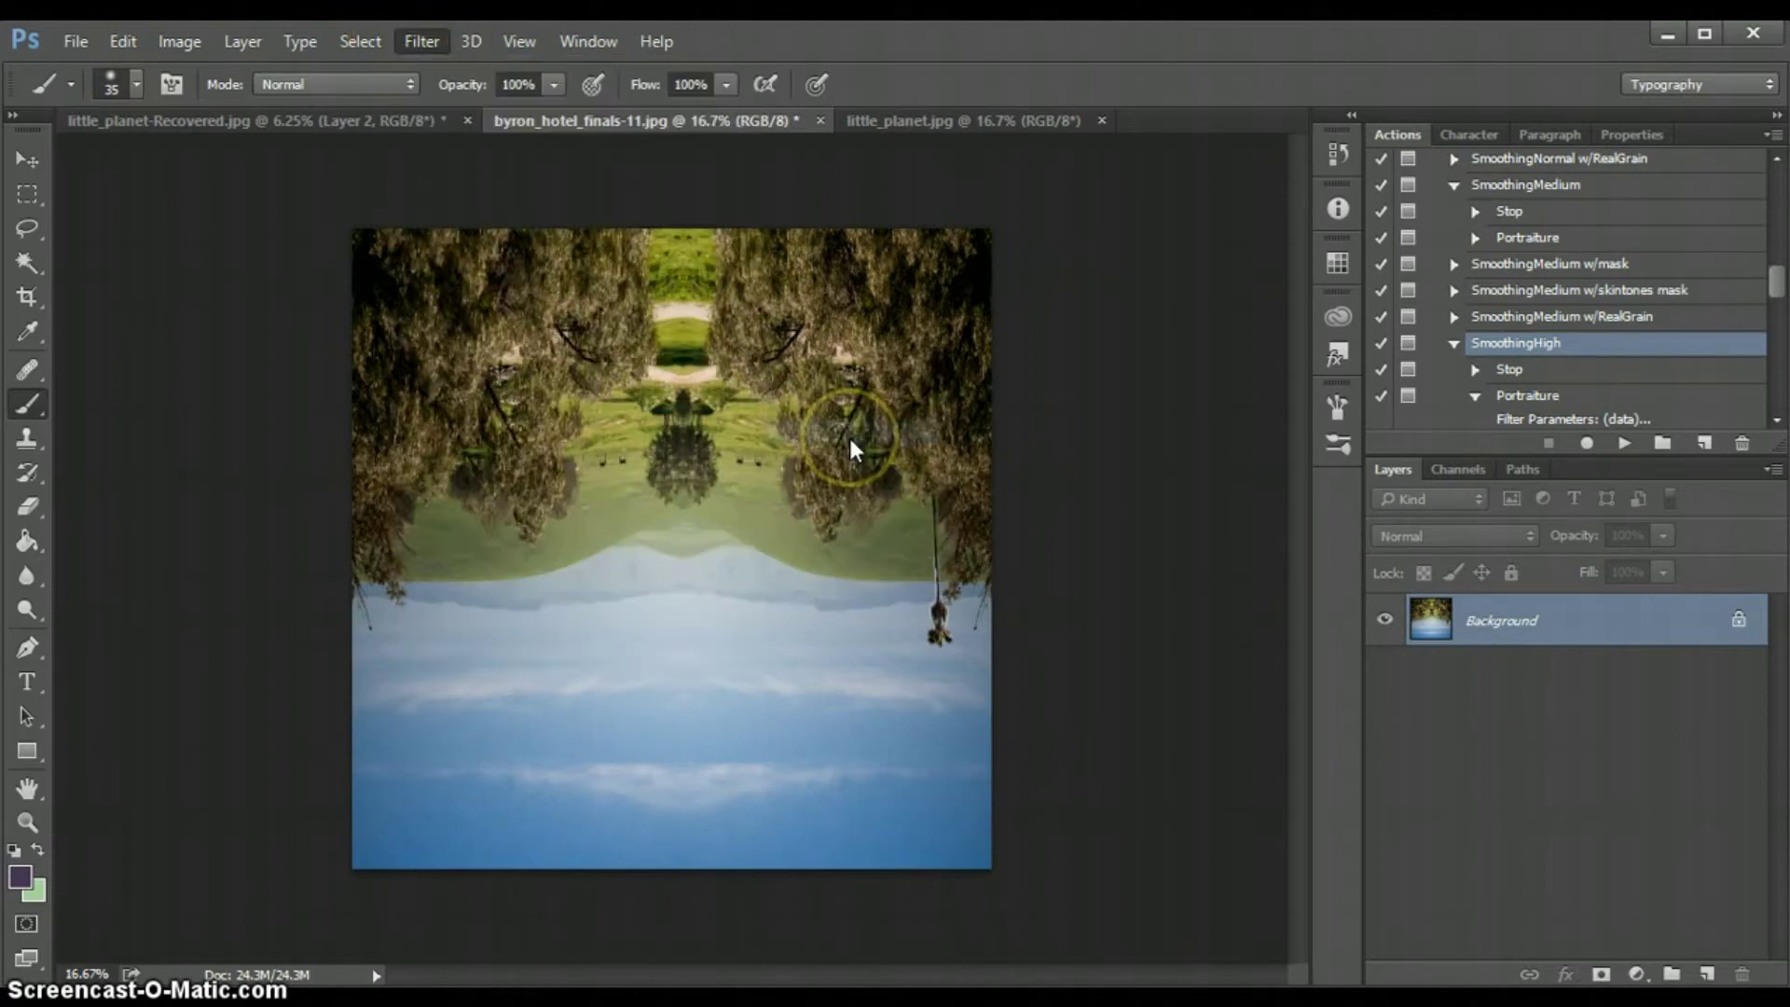
{"action": "left_click", "coordinate": [654, 573]}
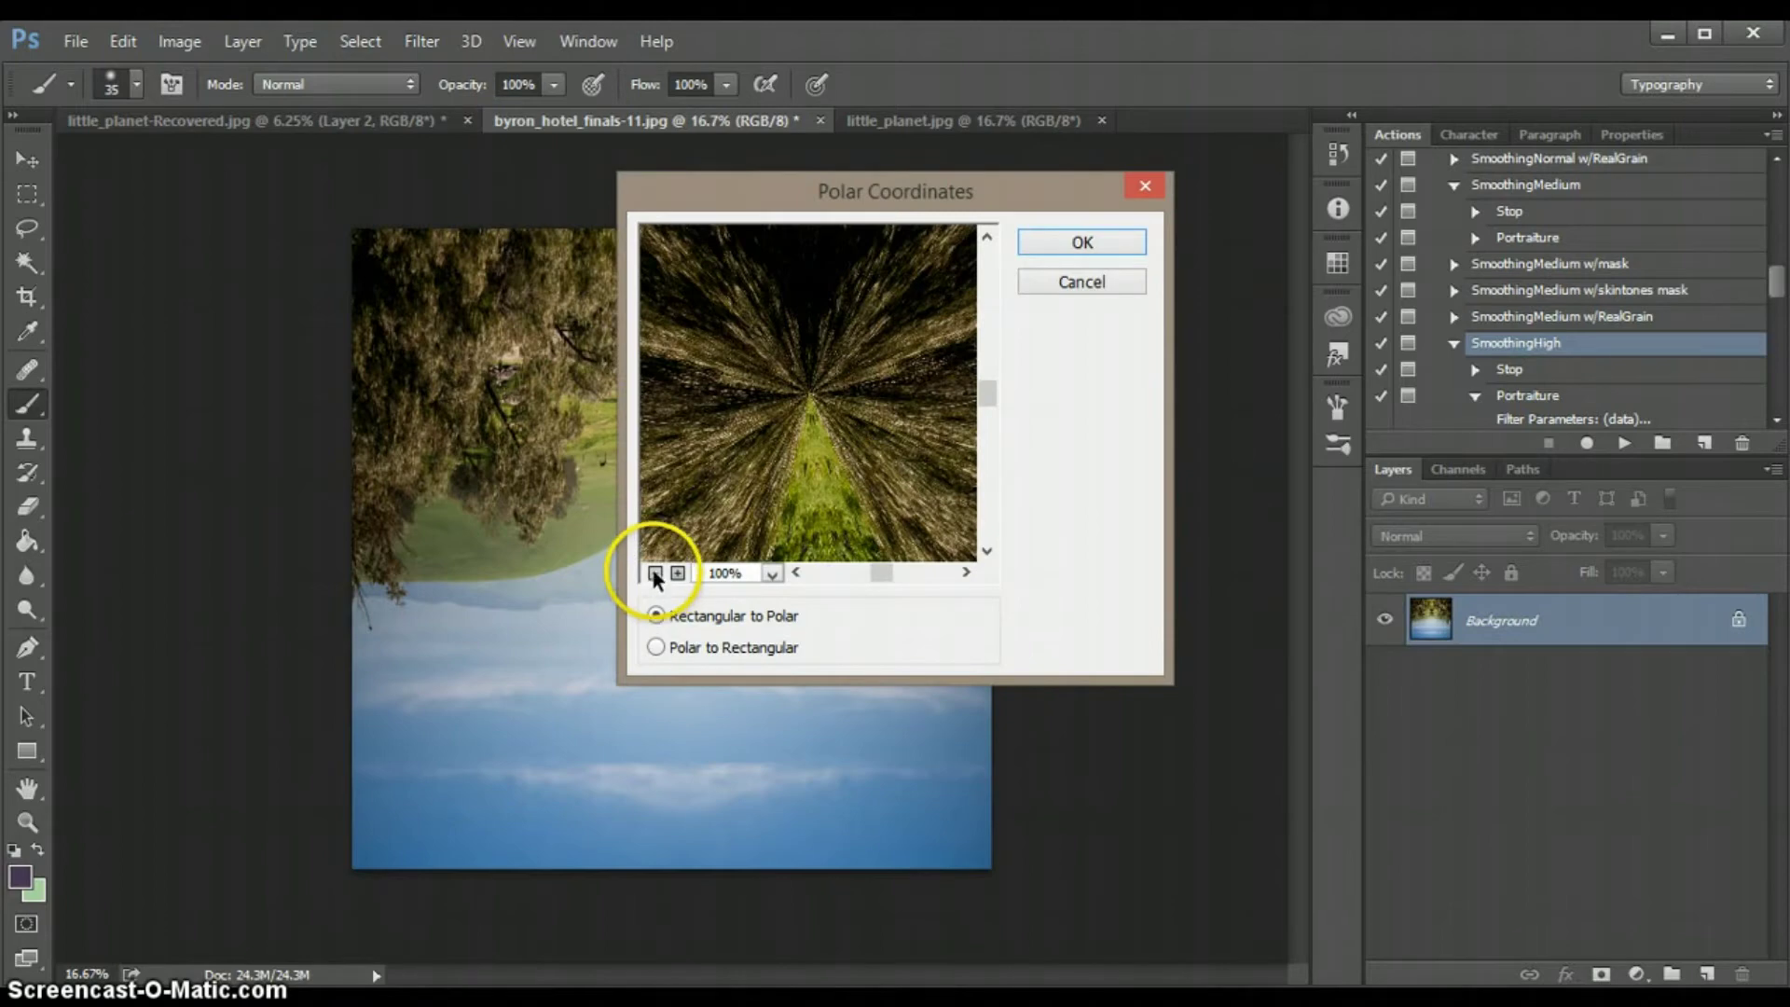
{"action": "left_click", "coordinate": [654, 572]}
{"action": "left_click", "coordinate": [654, 572]}
{"action": "left_click", "coordinate": [654, 572]}
{"action": "left_click", "coordinate": [654, 572]}
{"action": "left_click", "coordinate": [654, 572]}
{"action": "left_click", "coordinate": [655, 572]}
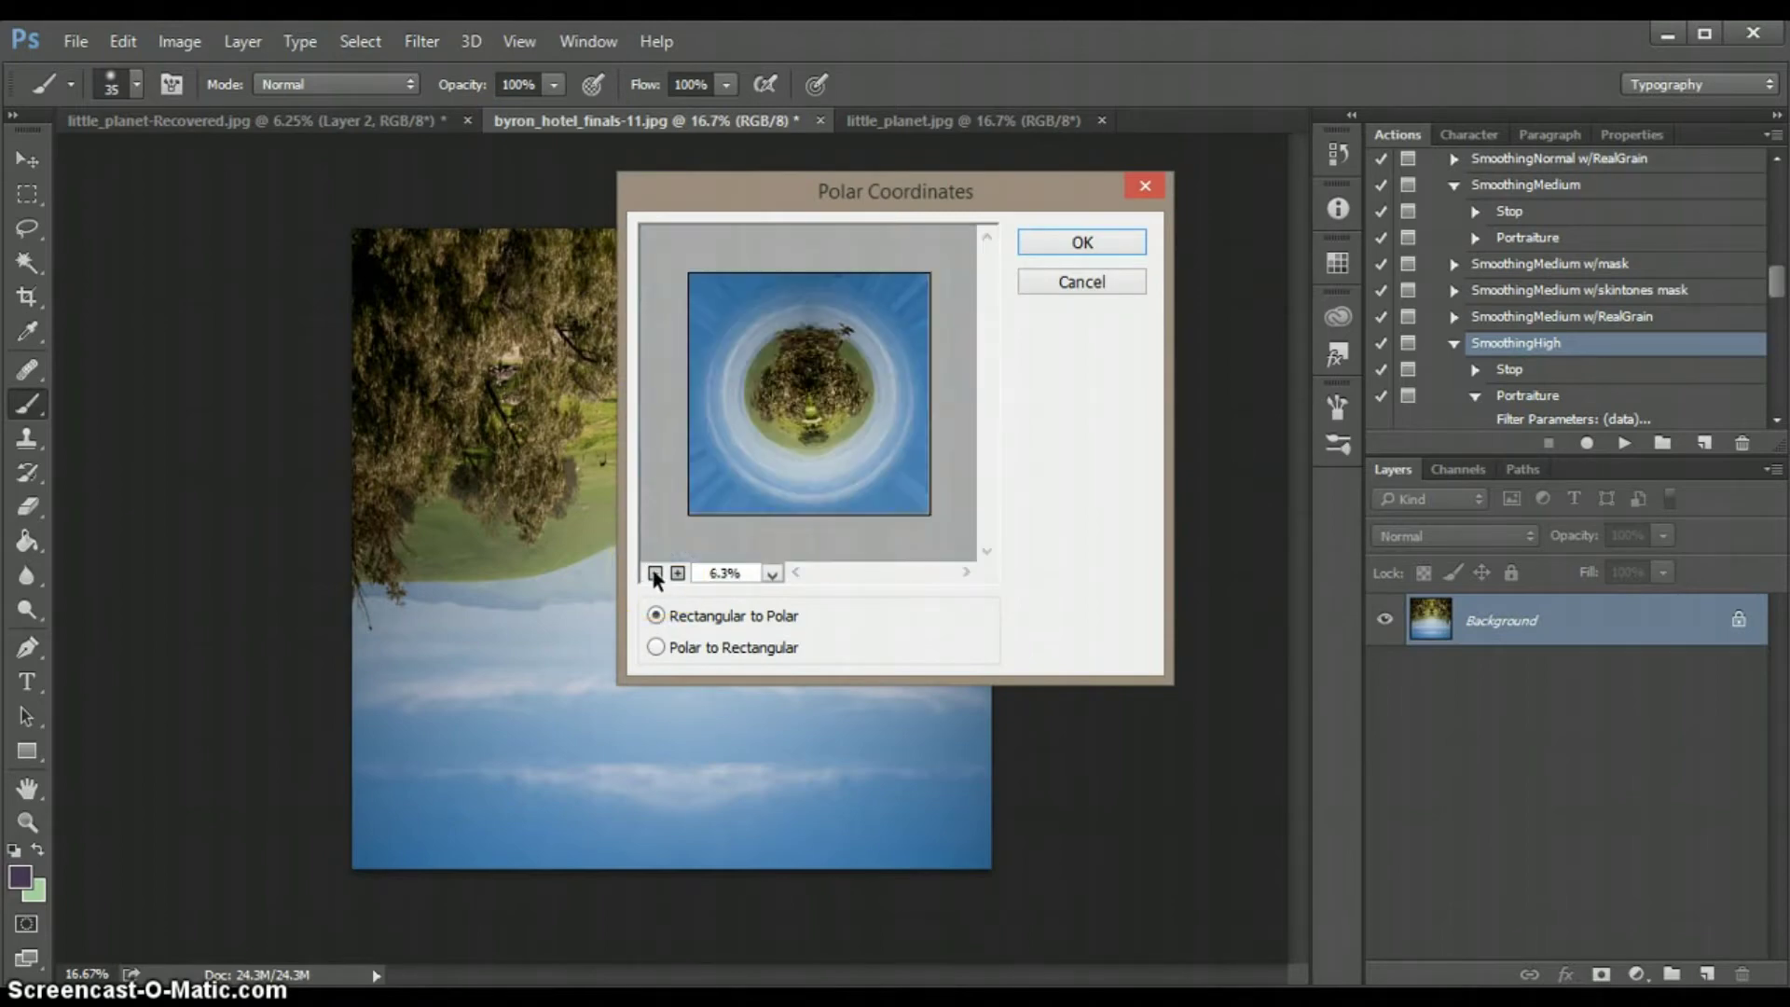
{"action": "left_click", "coordinate": [680, 571]}
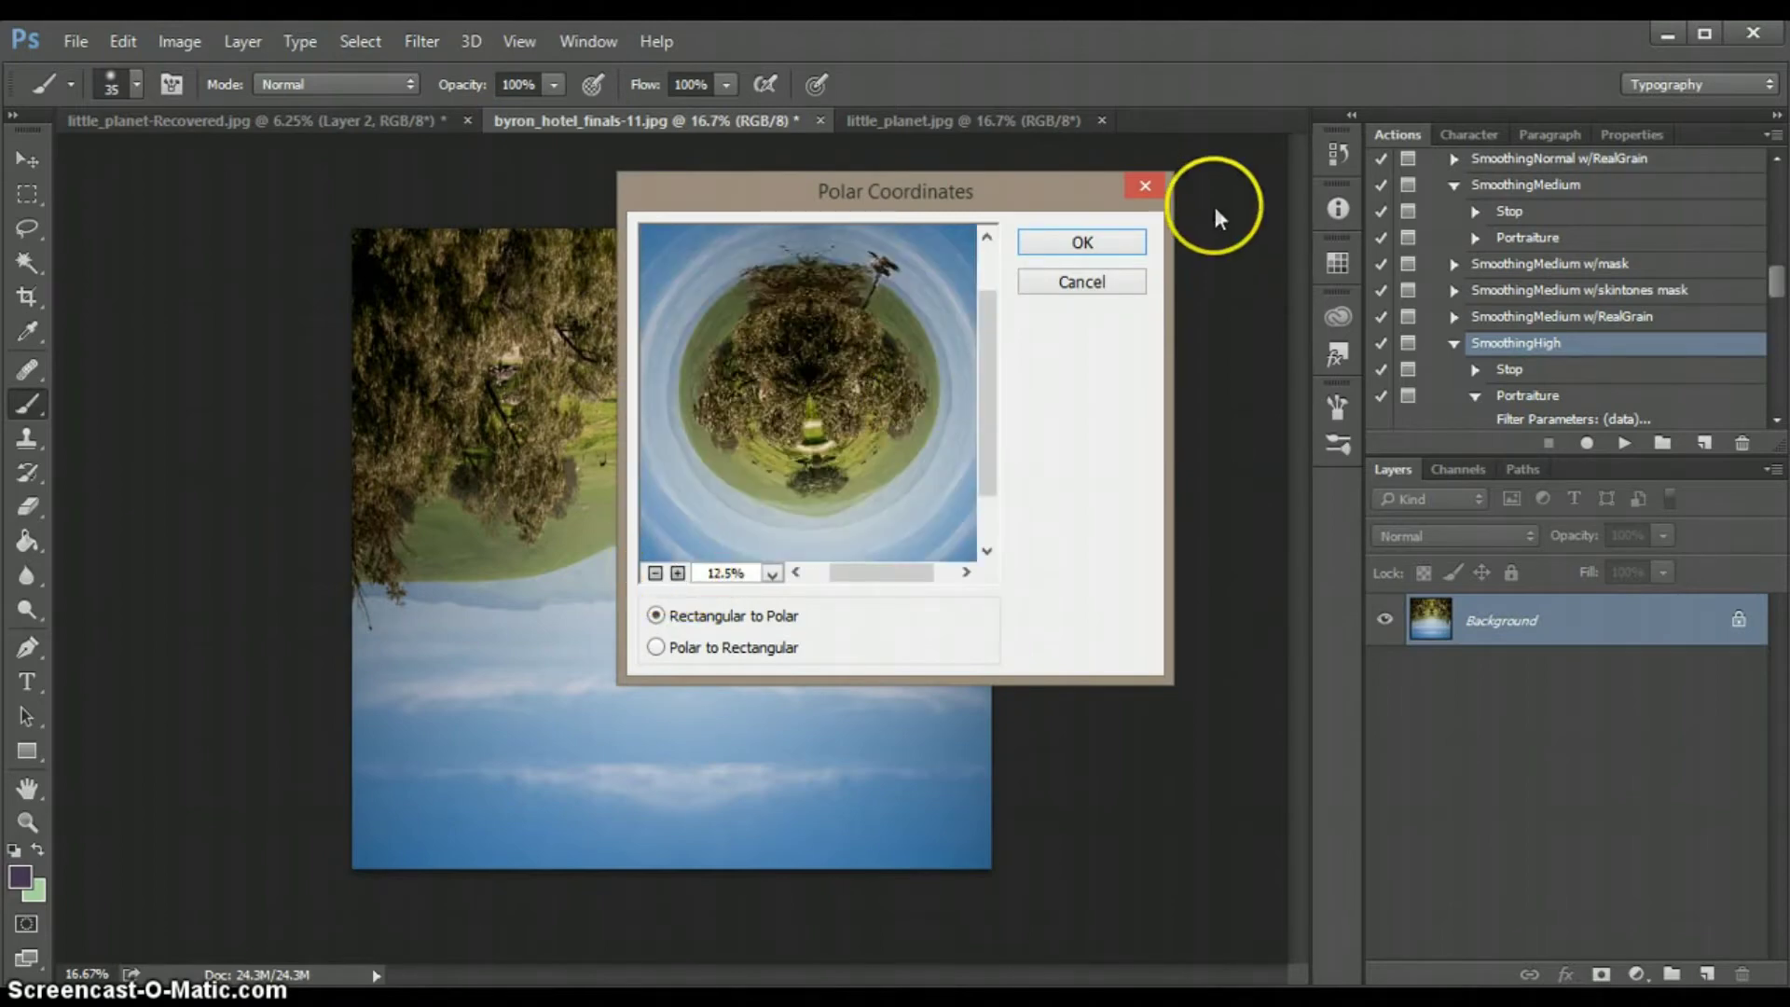
{"action": "left_click", "coordinate": [1063, 243]}
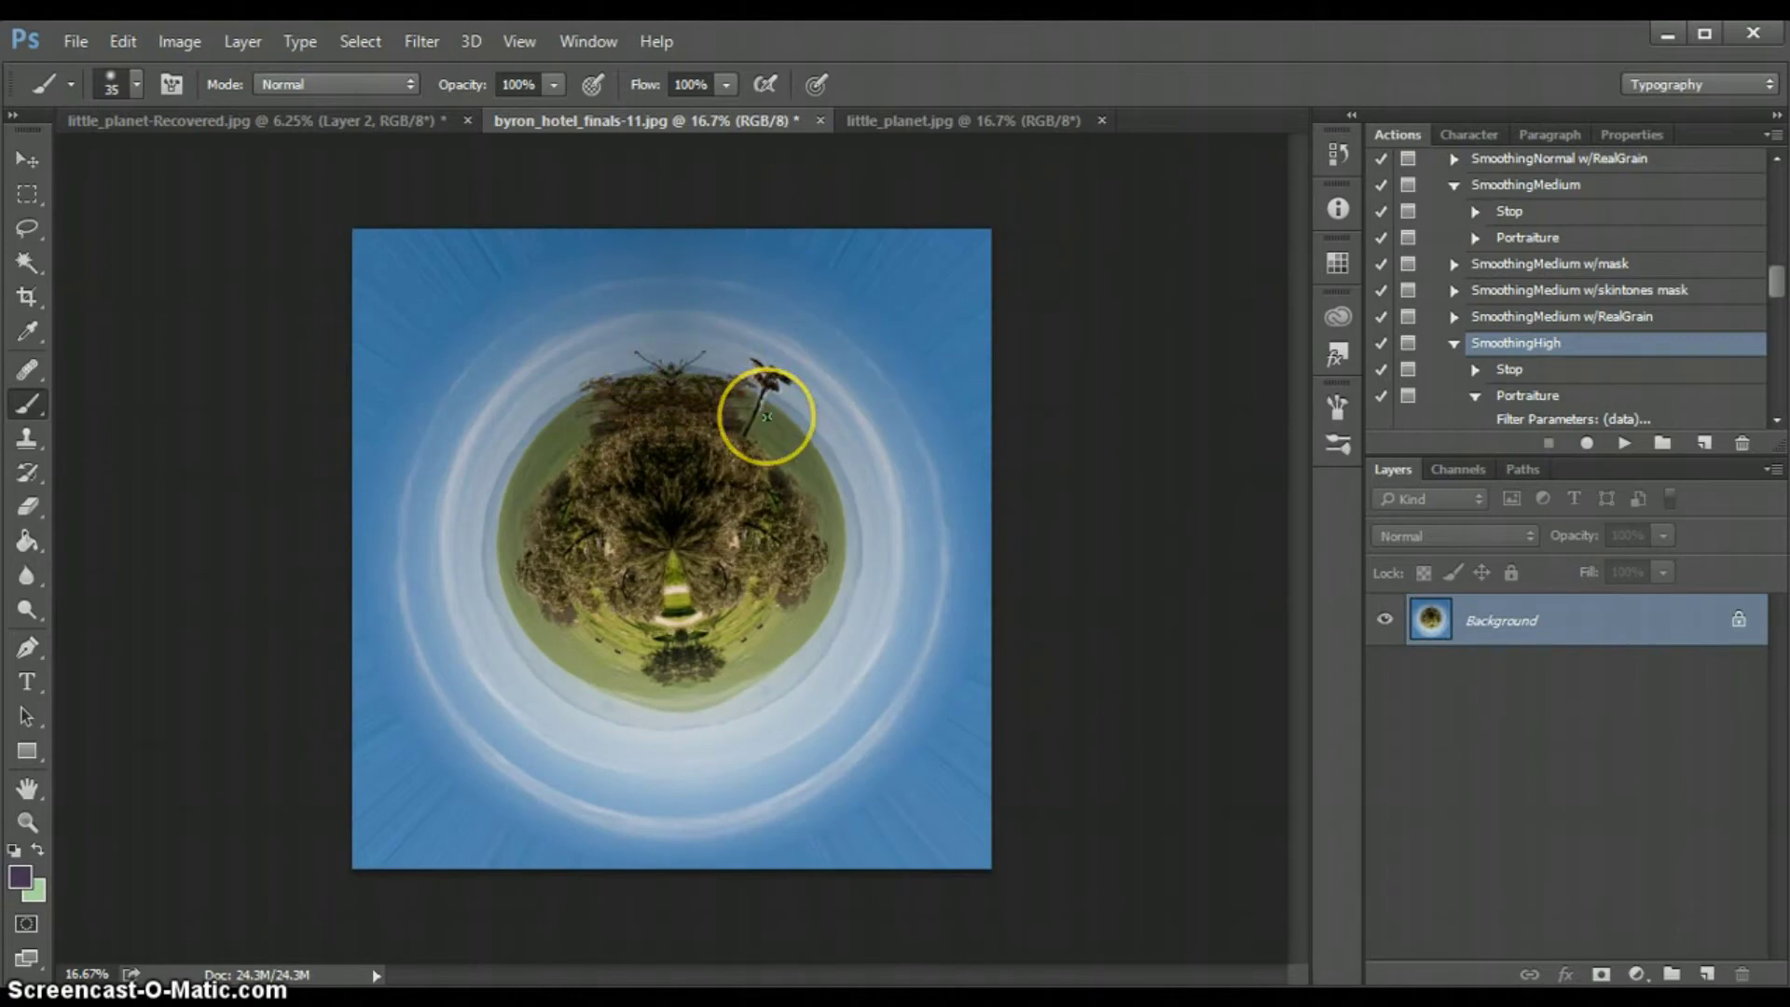
Drag across the little-planet image after the Polar Coordinates filter is applied
{"action": "mouse_move", "coordinate": [548, 465]}
{"action": "left_mouse_down"}
{"action": "mouse_move", "coordinate": [639, 472]}
{"action": "mouse_move", "coordinate": [579, 459]}
{"action": "mouse_move", "coordinate": [336, 295]}
{"action": "mouse_move", "coordinate": [460, 264]}
{"action": "mouse_move", "coordinate": [497, 286]}
{"action": "left_mouse_up"}
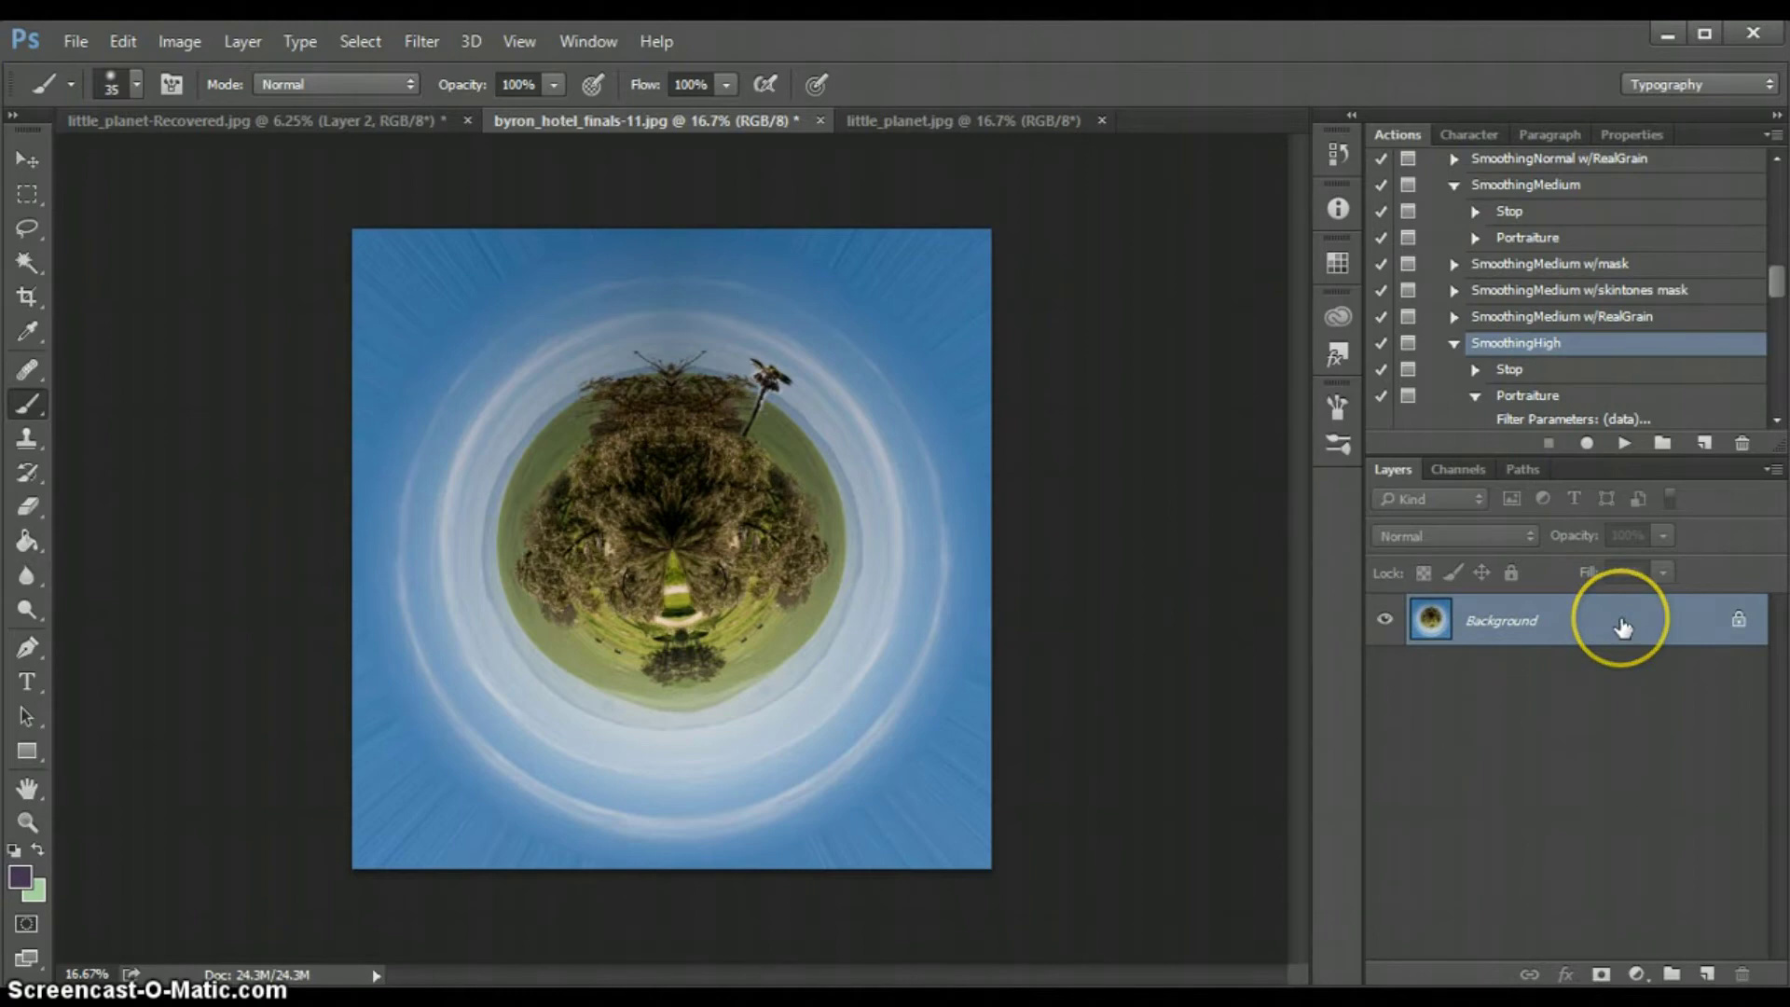
Duplicate the Background layer and smooth the copy with the SmoothingHigh Portraiture action
{"action": "left_click_drag", "start_coordinate": [1622, 626], "coordinate": [1706, 973]}
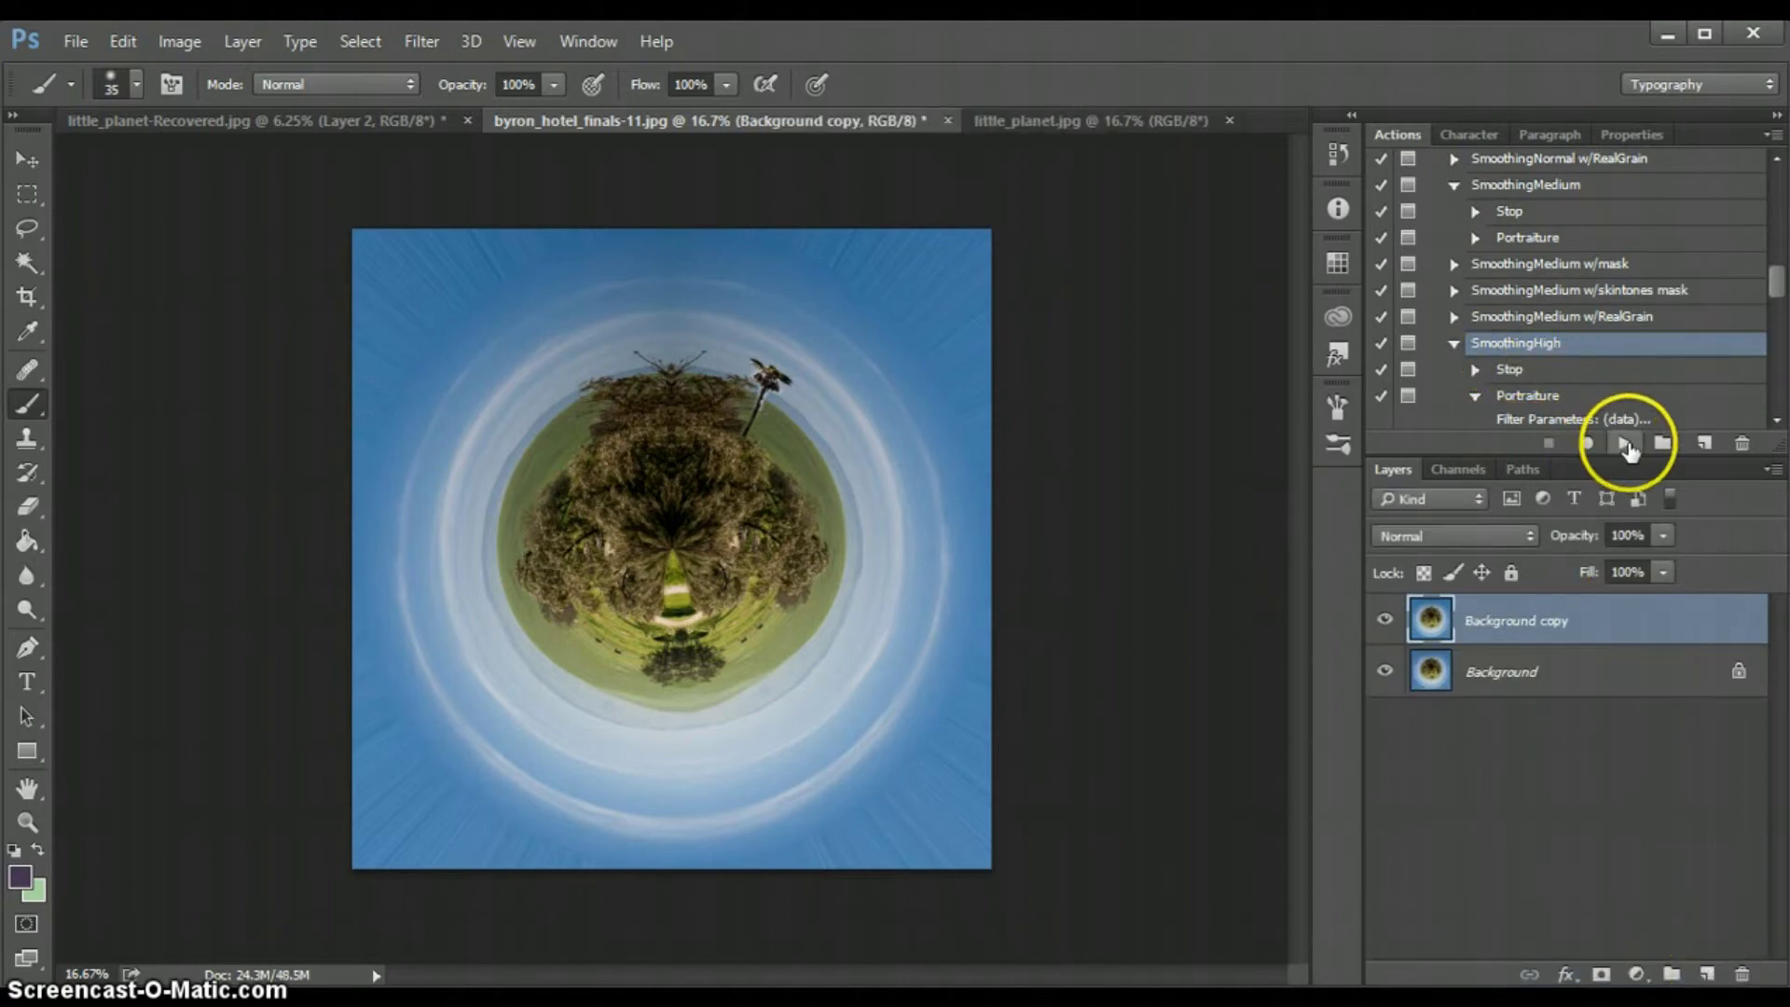
{"action": "left_click", "coordinate": [1625, 444]}
{"action": "left_click", "coordinate": [774, 420]}
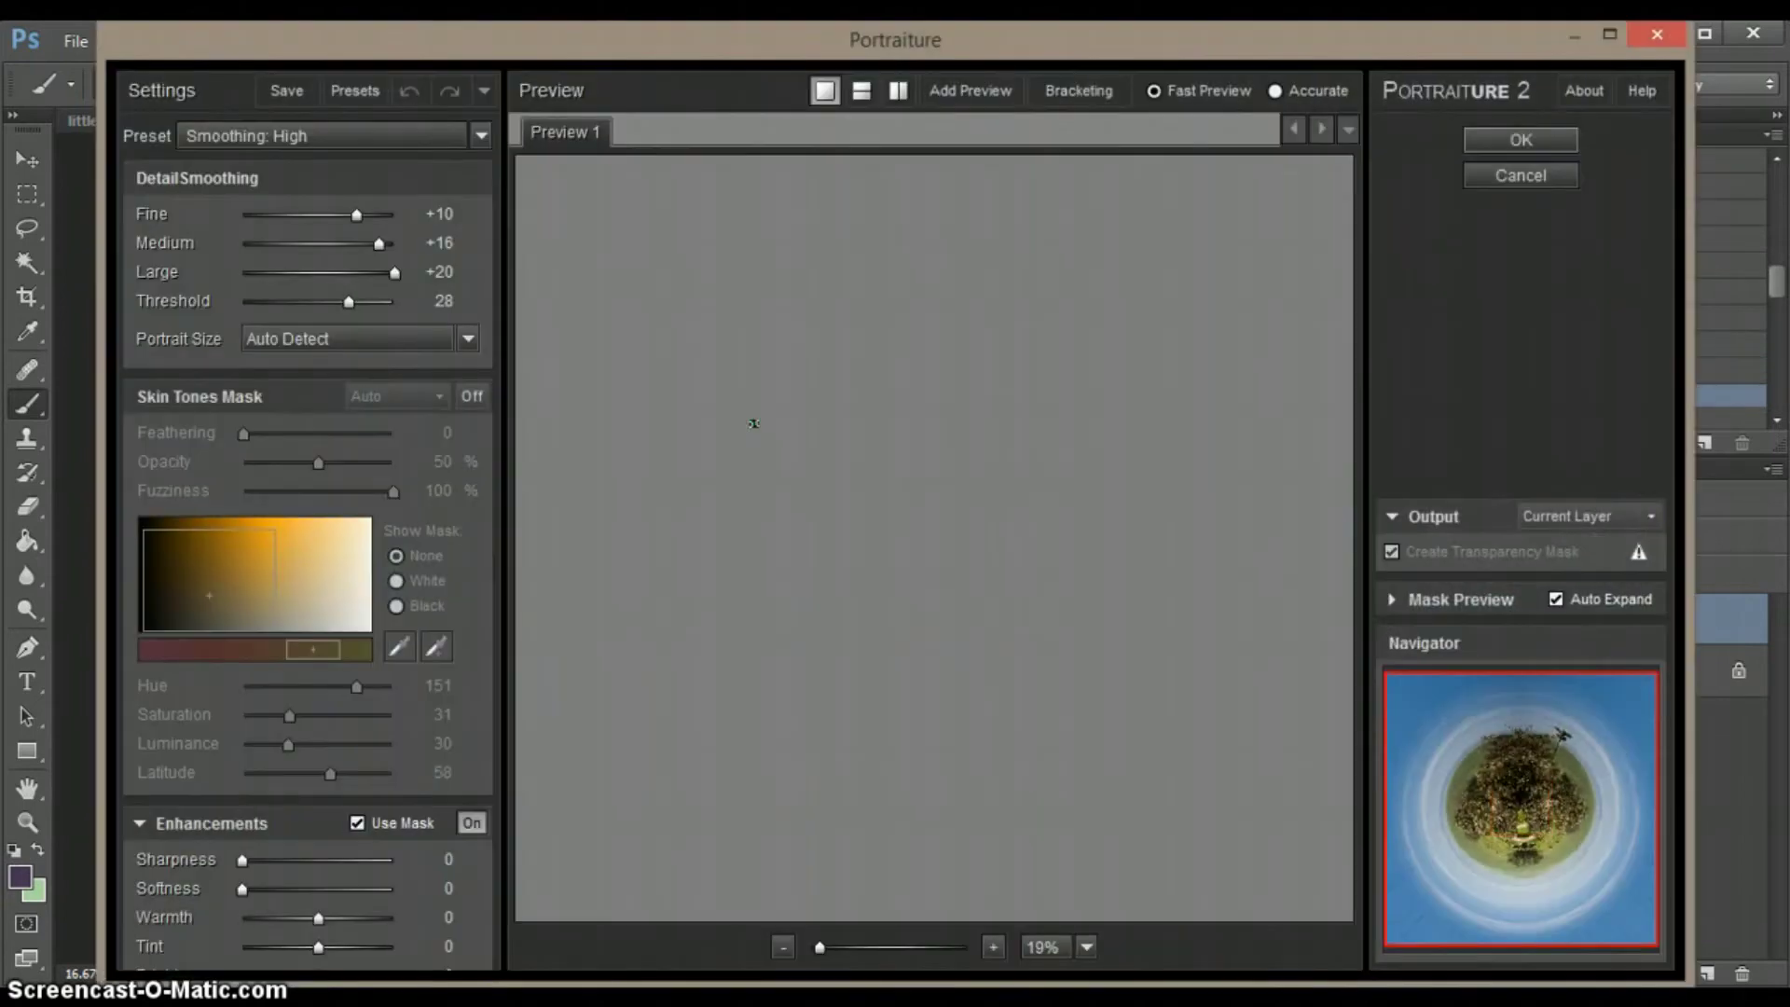
{"action": "left_click", "coordinate": [1535, 149]}
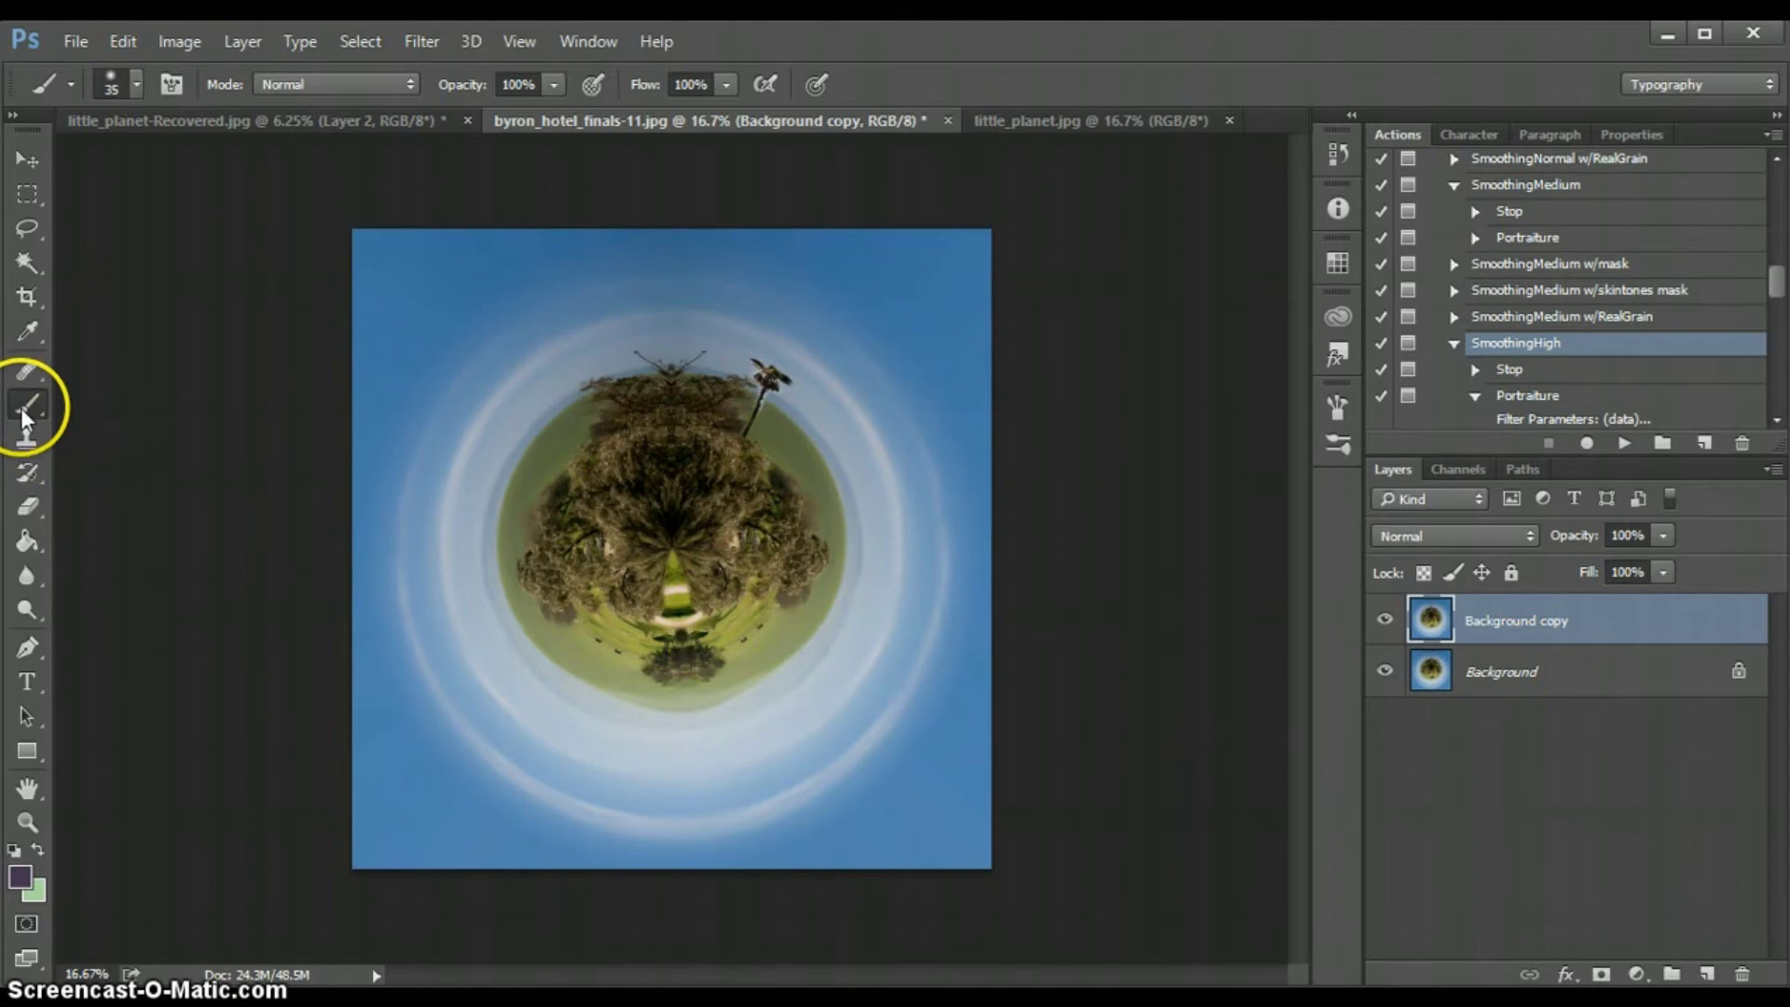
Add a black mask to the smoothed copy and paint white along the right edge with a 250 px brush
{"action": "left_click", "coordinate": [1600, 973], "text": "alt"}
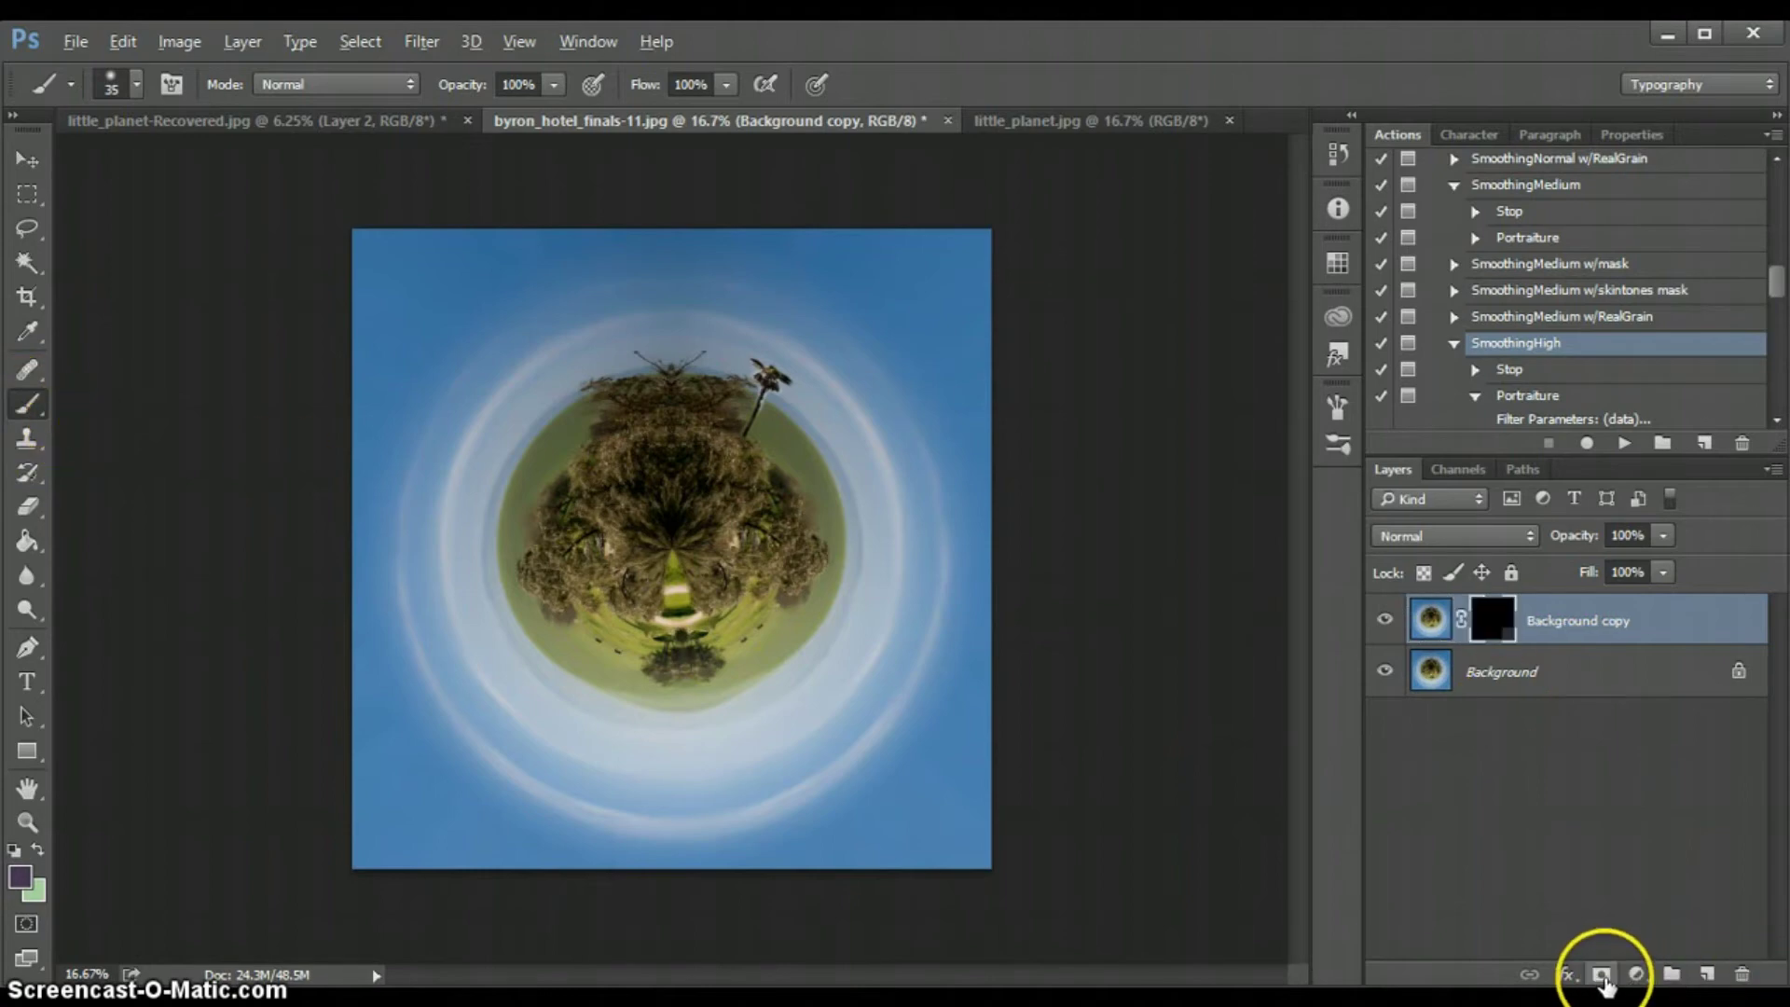
{"action": "key", "text": "d"}
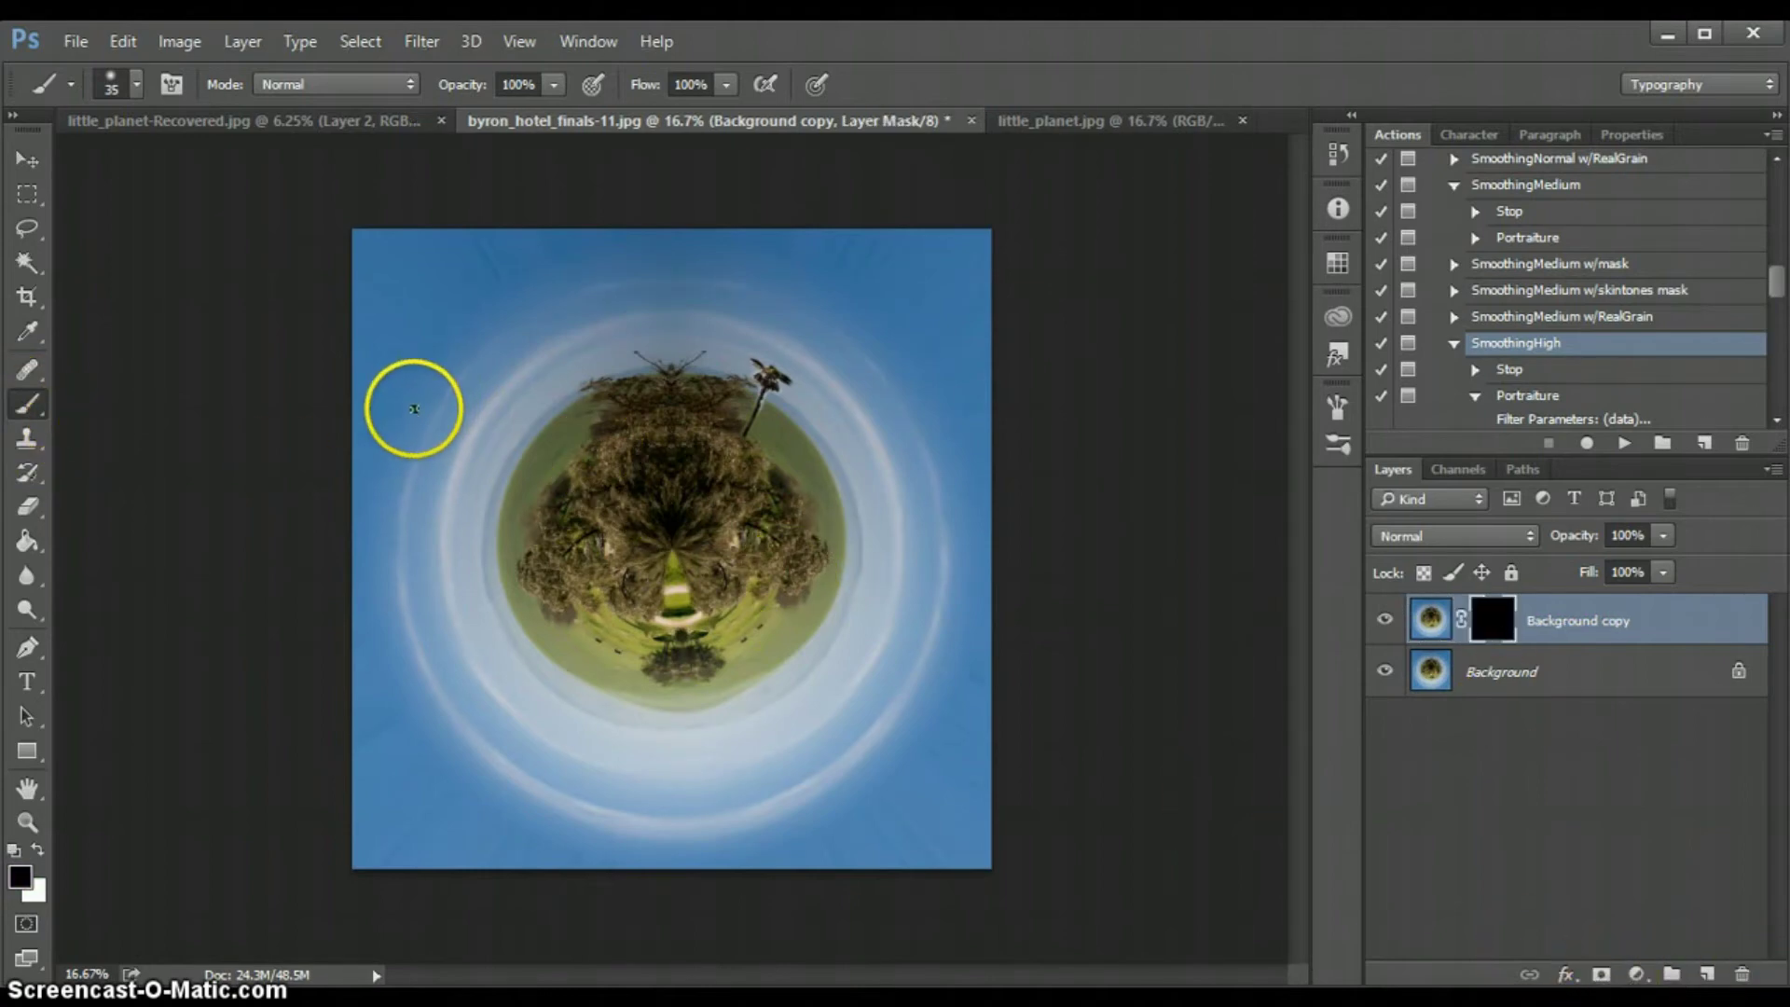
{"action": "key", "text": "bracketright"}
{"action": "key", "text": "bracketright"}
{"action": "key", "text": "bracketright"}
{"action": "key", "text": "bracketright"}
{"action": "key", "text": "bracketright"}
{"action": "key", "text": "bracketright"}
{"action": "key", "text": "bracketright"}
{"action": "key", "text": "bracketright"}
{"action": "key", "text": "bracketright"}
{"action": "key", "text": "bracketright"}
{"action": "key", "text": "bracketright"}
{"action": "key", "text": "bracketright"}
{"action": "key", "text": "bracketright"}
{"action": "key", "text": "bracketright"}
{"action": "key", "text": "bracketright"}
{"action": "key", "text": "bracketright"}
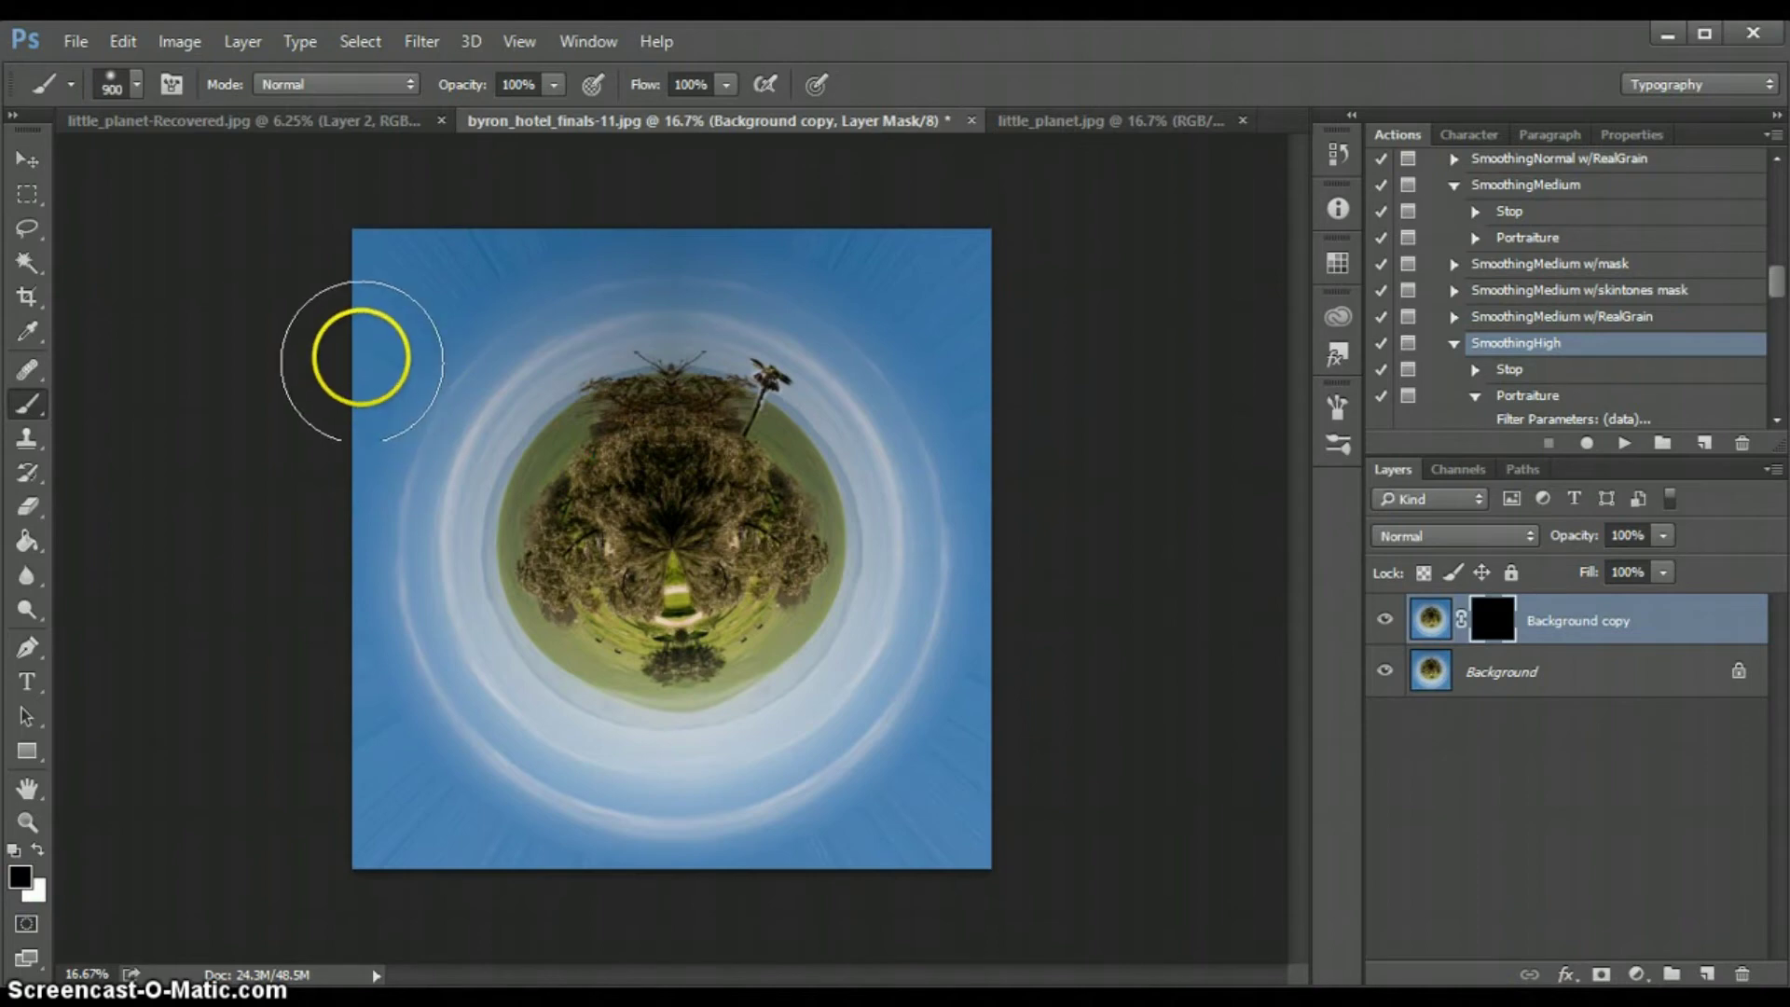
{"action": "key", "text": "bracketleft"}
{"action": "key", "text": "bracketleft"}
{"action": "key", "text": "bracketleft"}
{"action": "key", "text": "bracketleft"}
{"action": "key", "text": "bracketleft"}
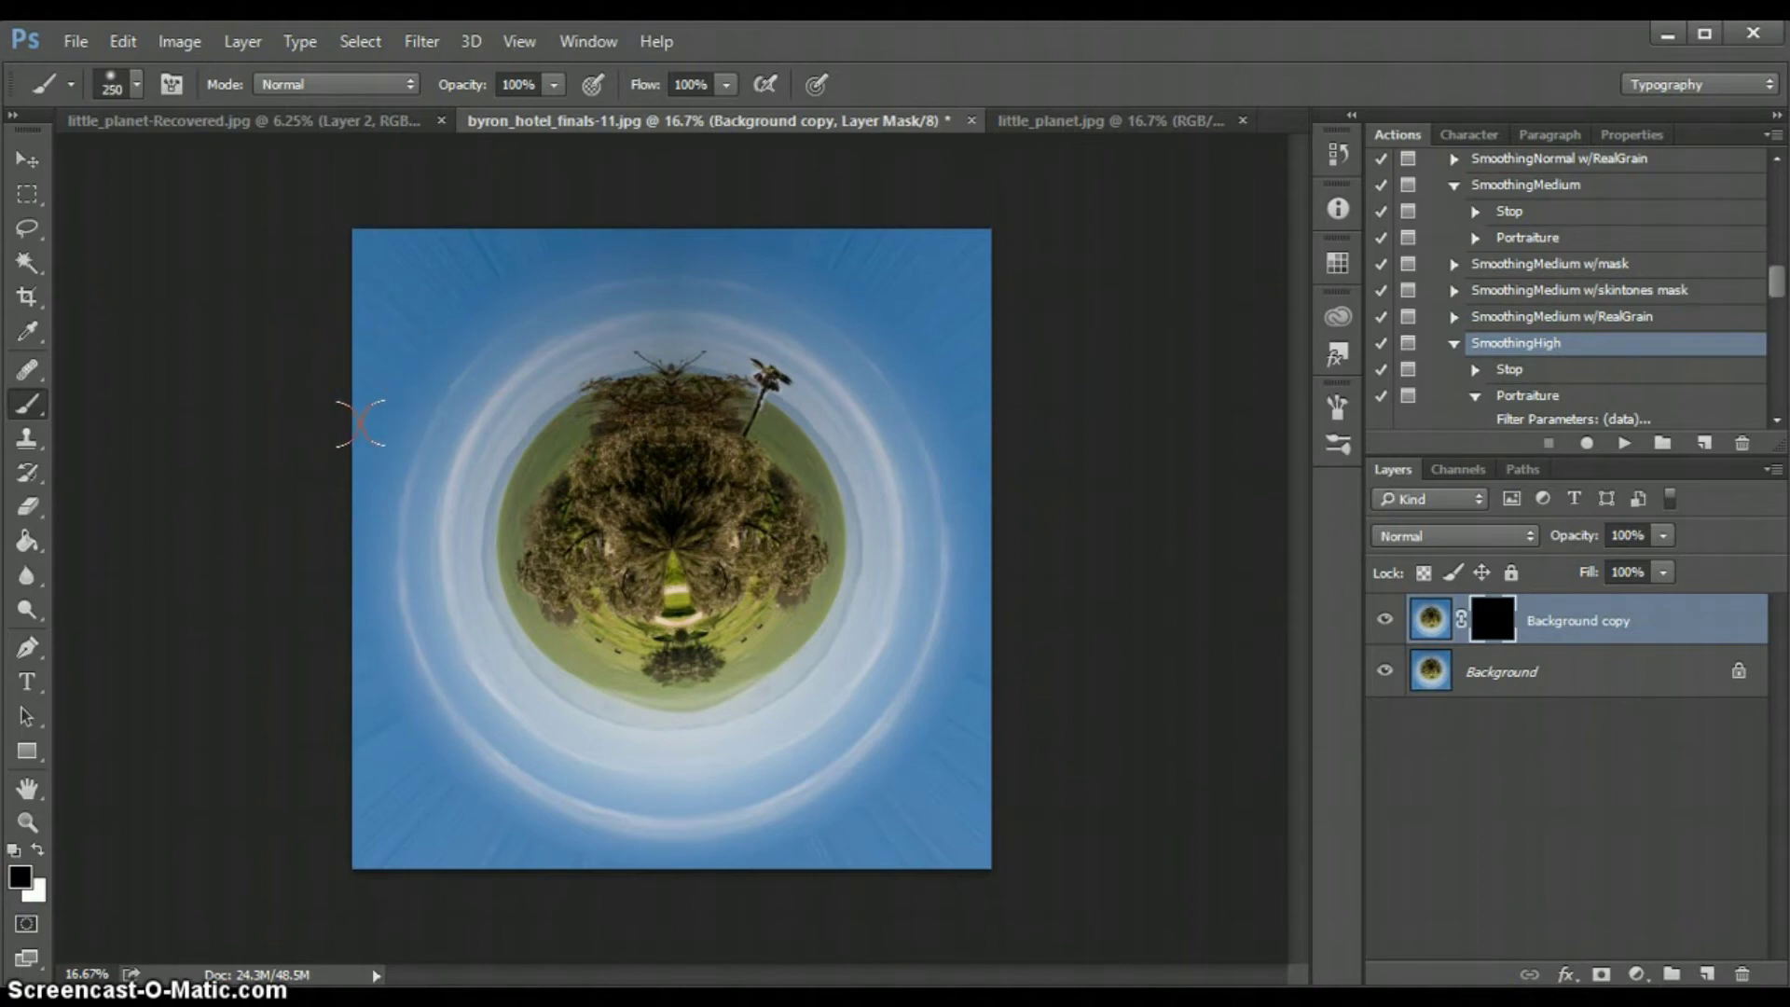
{"action": "left_click", "coordinate": [39, 851]}
{"action": "mouse_move", "coordinate": [949, 308]}
{"action": "left_mouse_down"}
{"action": "mouse_move", "coordinate": [1043, 591]}
{"action": "mouse_move", "coordinate": [1015, 671]}
{"action": "left_mouse_up"}
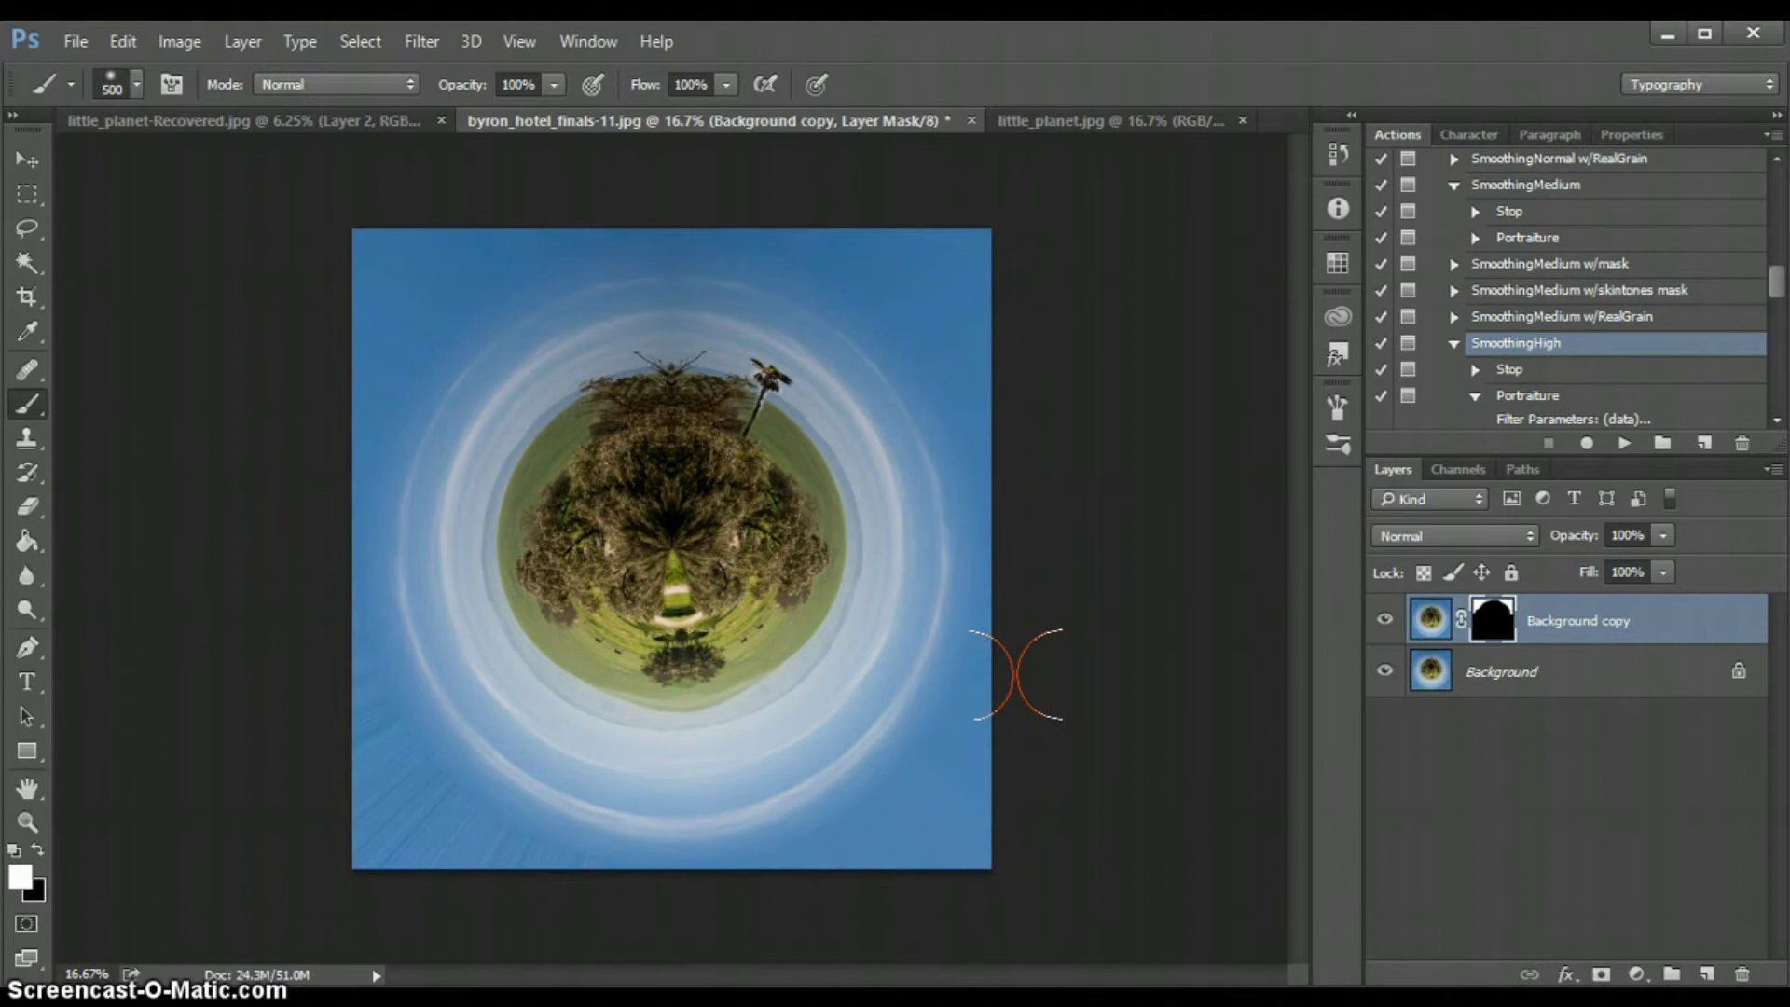
Paint the smoothing back over the lower-left sky, left sky and planet centre
{"action": "left_click", "coordinate": [375, 781]}
{"action": "mouse_move", "coordinate": [376, 782]}
{"action": "left_mouse_down"}
{"action": "mouse_move", "coordinate": [445, 773]}
{"action": "mouse_move", "coordinate": [414, 753]}
{"action": "mouse_move", "coordinate": [448, 735]}
{"action": "mouse_move", "coordinate": [483, 743]}
{"action": "left_mouse_up"}
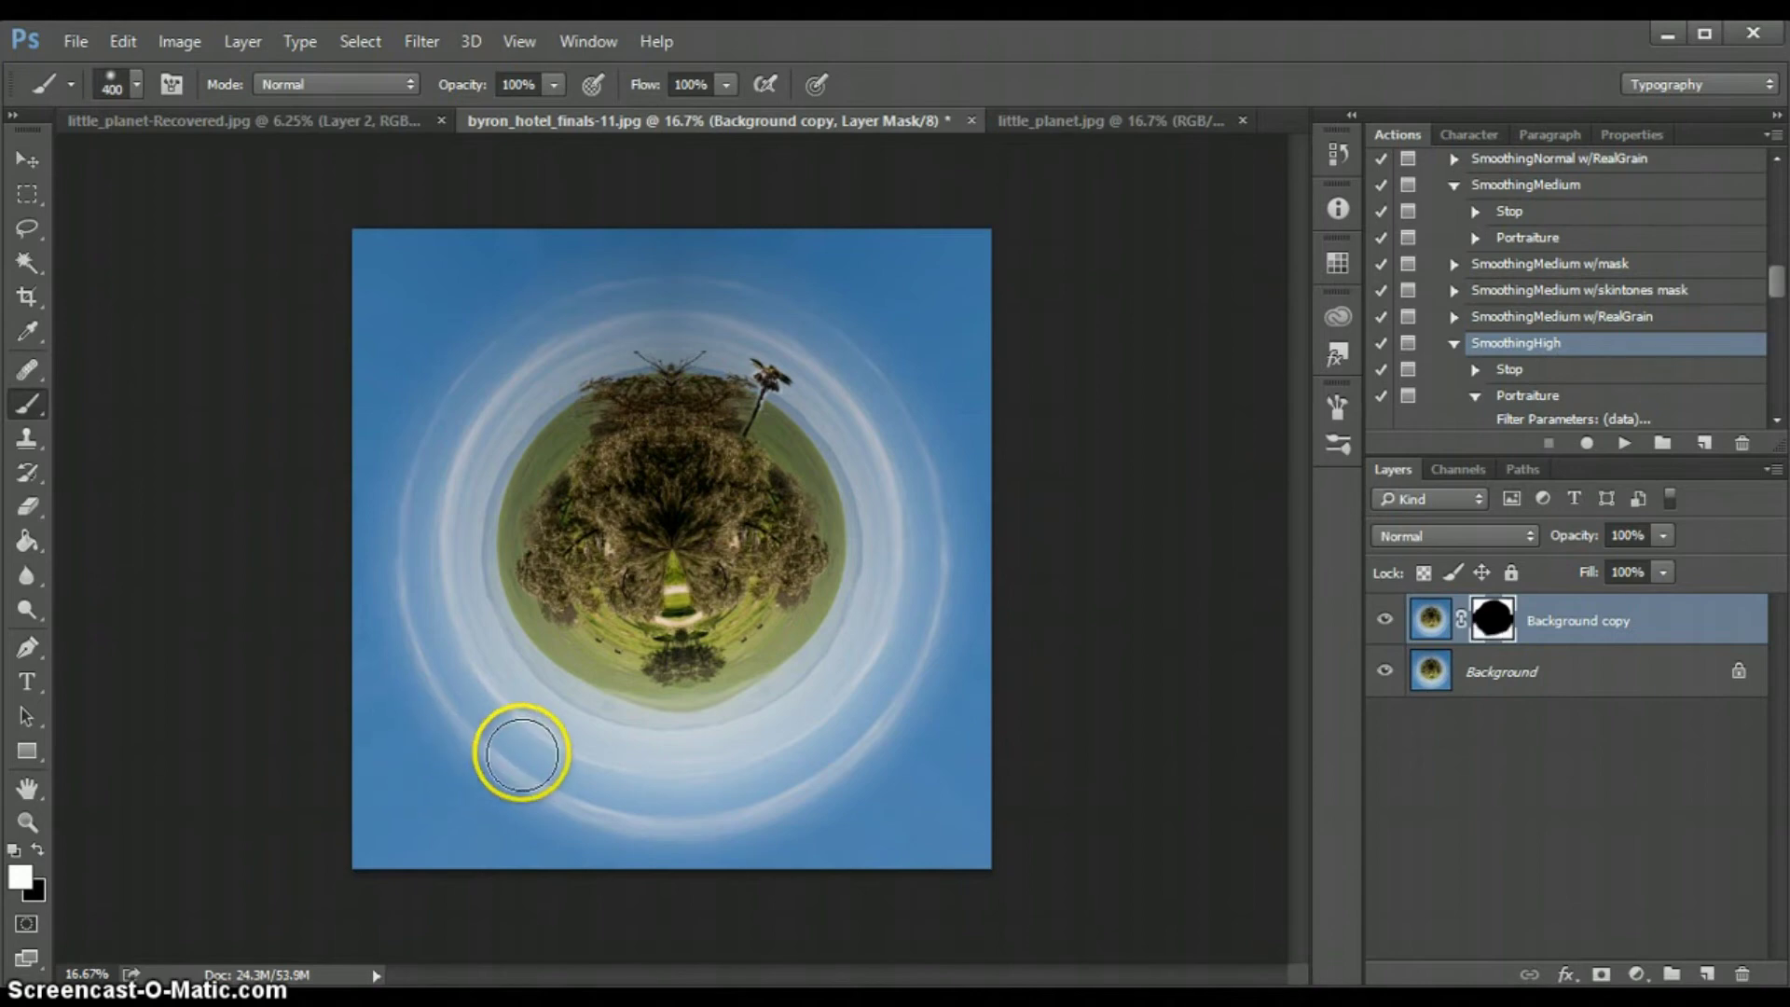
{"action": "key", "text": "bracketleft"}
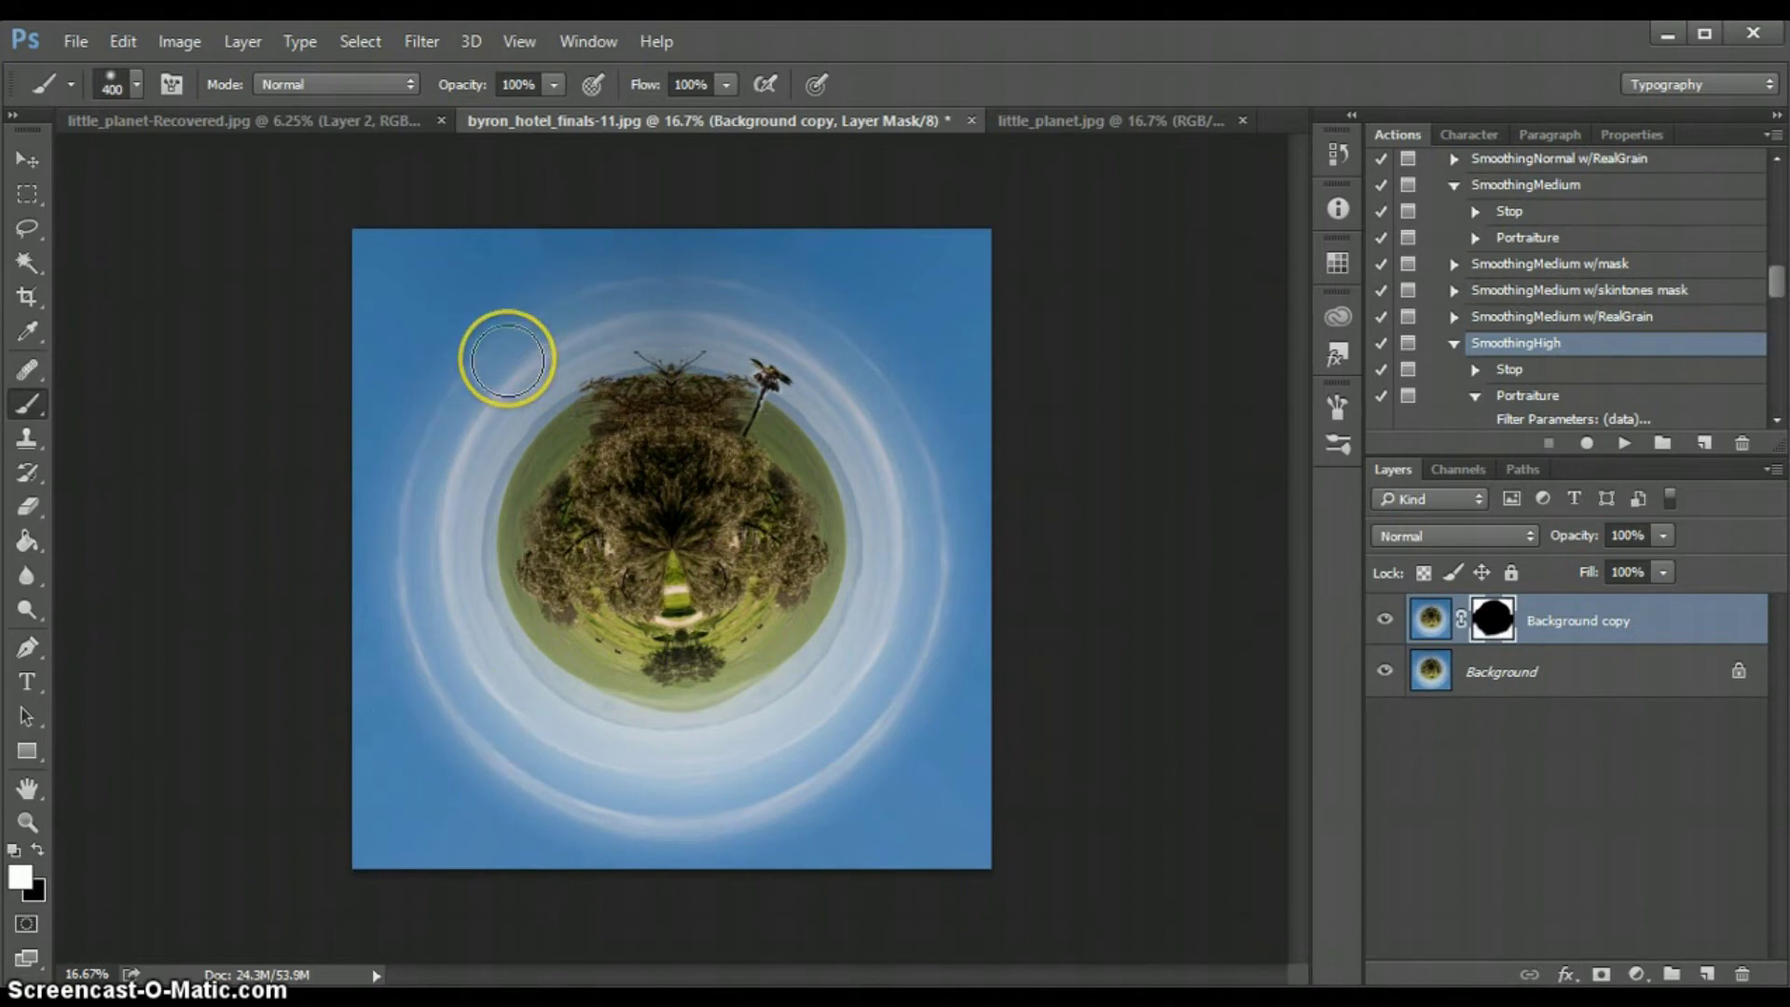
{"action": "mouse_move", "coordinate": [508, 359]}
{"action": "left_mouse_down"}
{"action": "mouse_move", "coordinate": [446, 542]}
{"action": "mouse_move", "coordinate": [419, 541]}
{"action": "mouse_move", "coordinate": [368, 579]}
{"action": "left_mouse_up"}
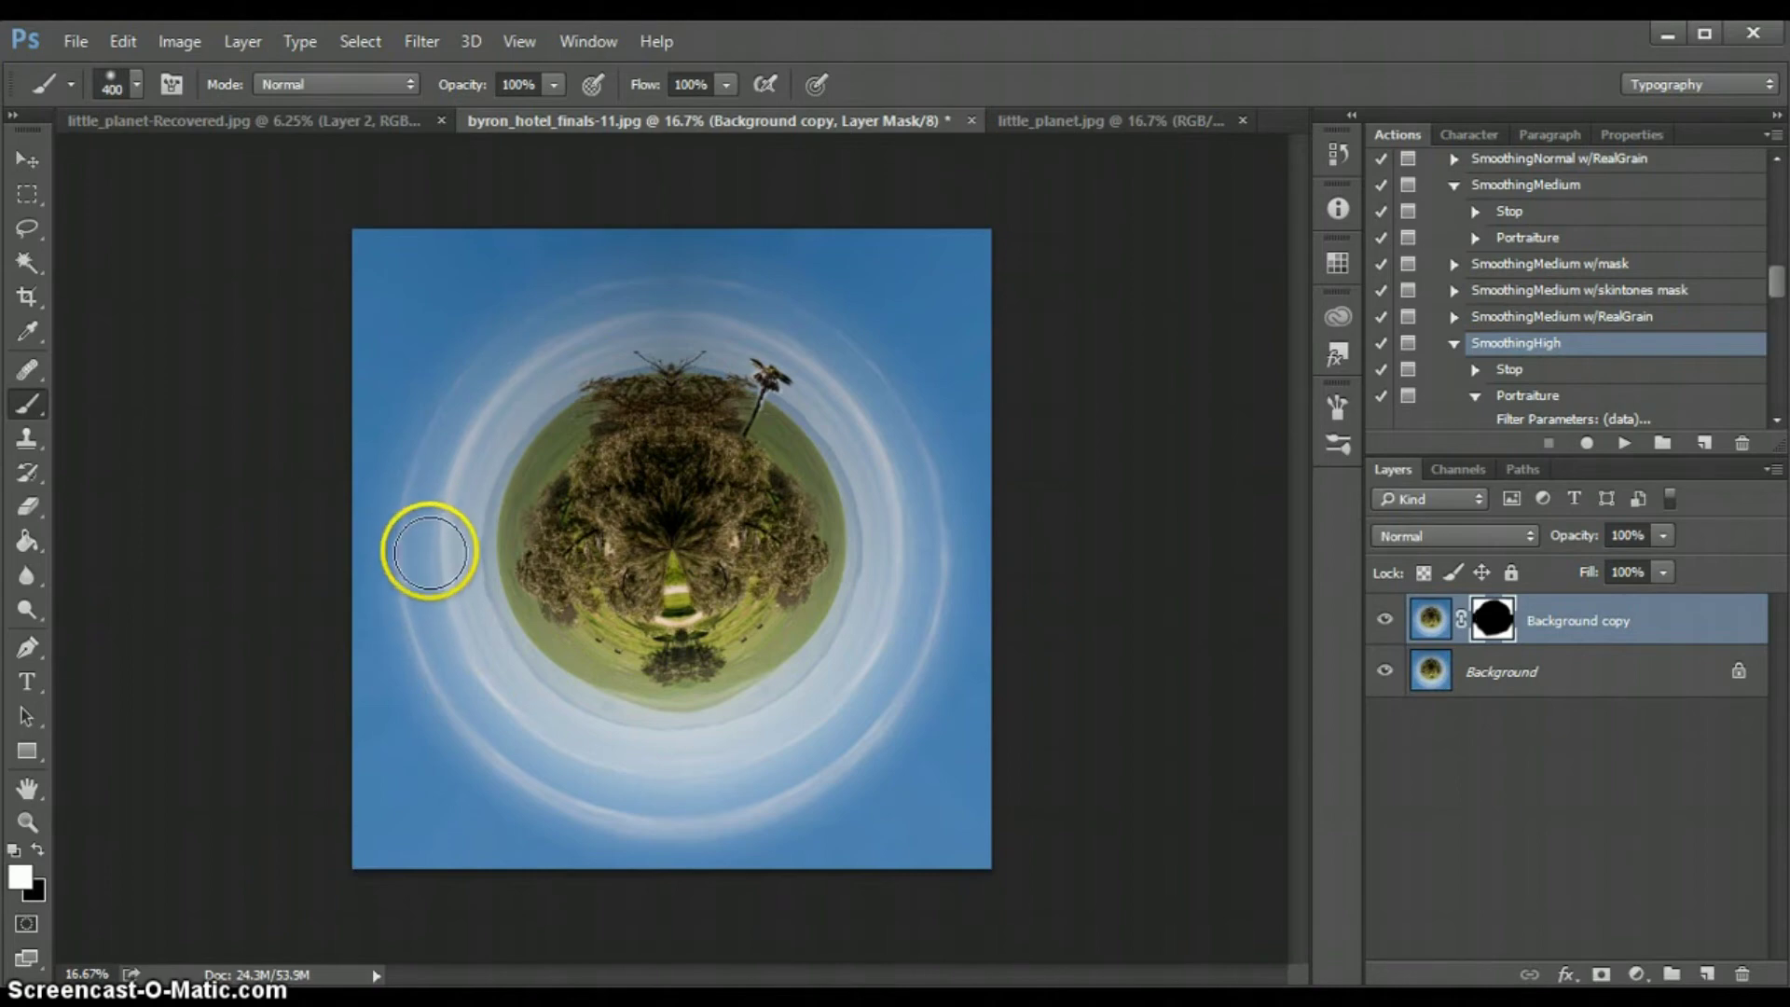
{"action": "left_click", "coordinate": [671, 540]}
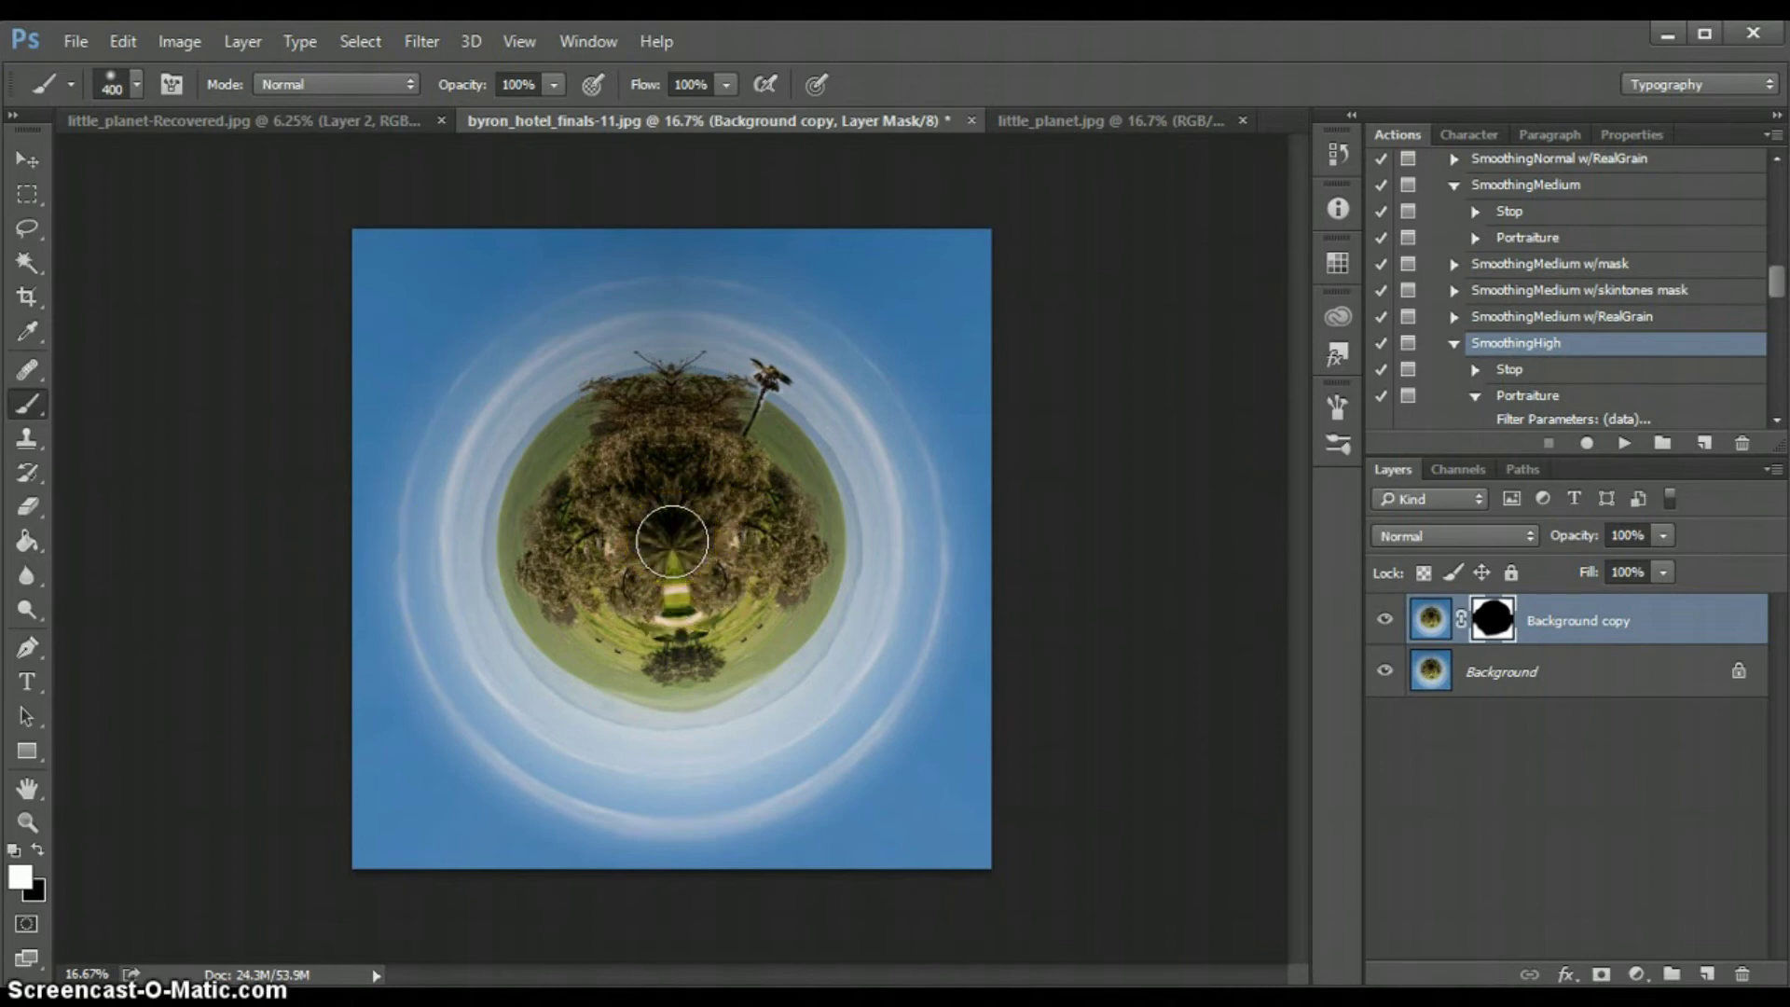
{"action": "mouse_move", "coordinate": [672, 541]}
{"action": "left_mouse_down"}
{"action": "mouse_move", "coordinate": [677, 598]}
{"action": "mouse_move", "coordinate": [938, 694]}
{"action": "mouse_move", "coordinate": [800, 651]}
{"action": "mouse_move", "coordinate": [672, 644]}
{"action": "mouse_move", "coordinate": [696, 630]}
{"action": "mouse_move", "coordinate": [683, 615]}
{"action": "mouse_move", "coordinate": [1498, 679]}
{"action": "left_mouse_up"}
Refine the Background copy's mask to reveal its sky along the left and right edges
{"action": "left_click", "coordinate": [1498, 679]}
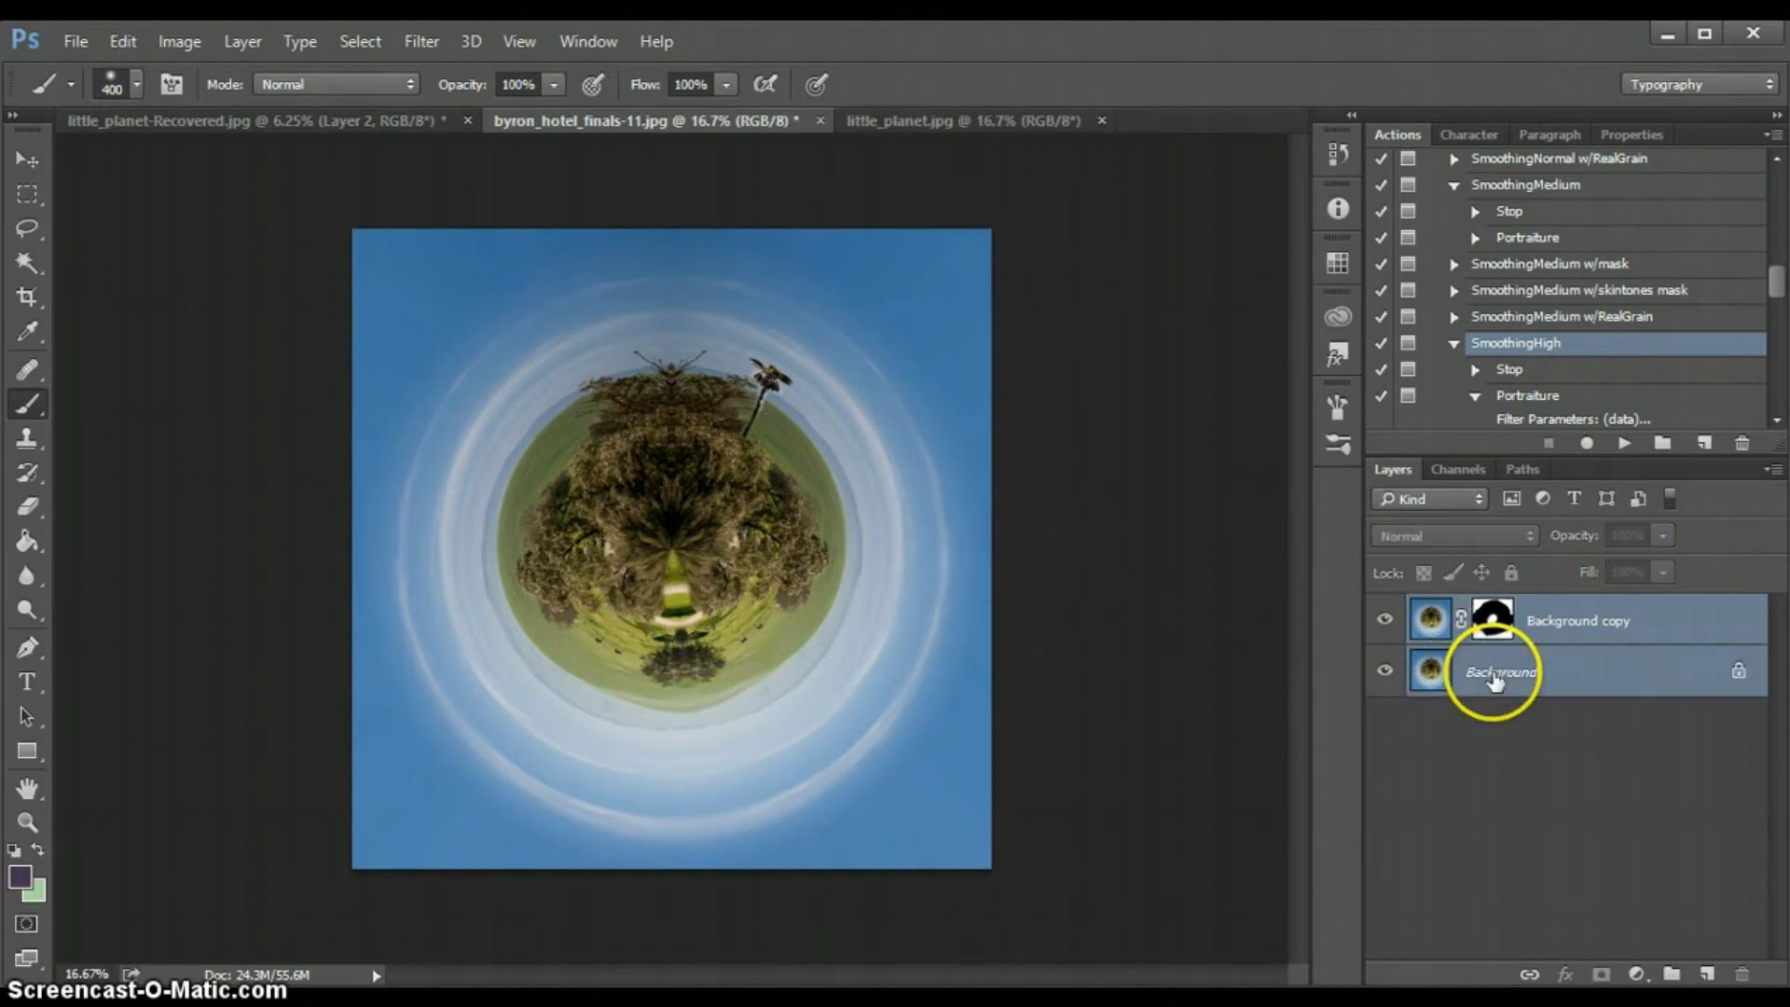
{"action": "left_click", "coordinate": [1490, 813]}
{"action": "left_click", "coordinate": [1385, 622]}
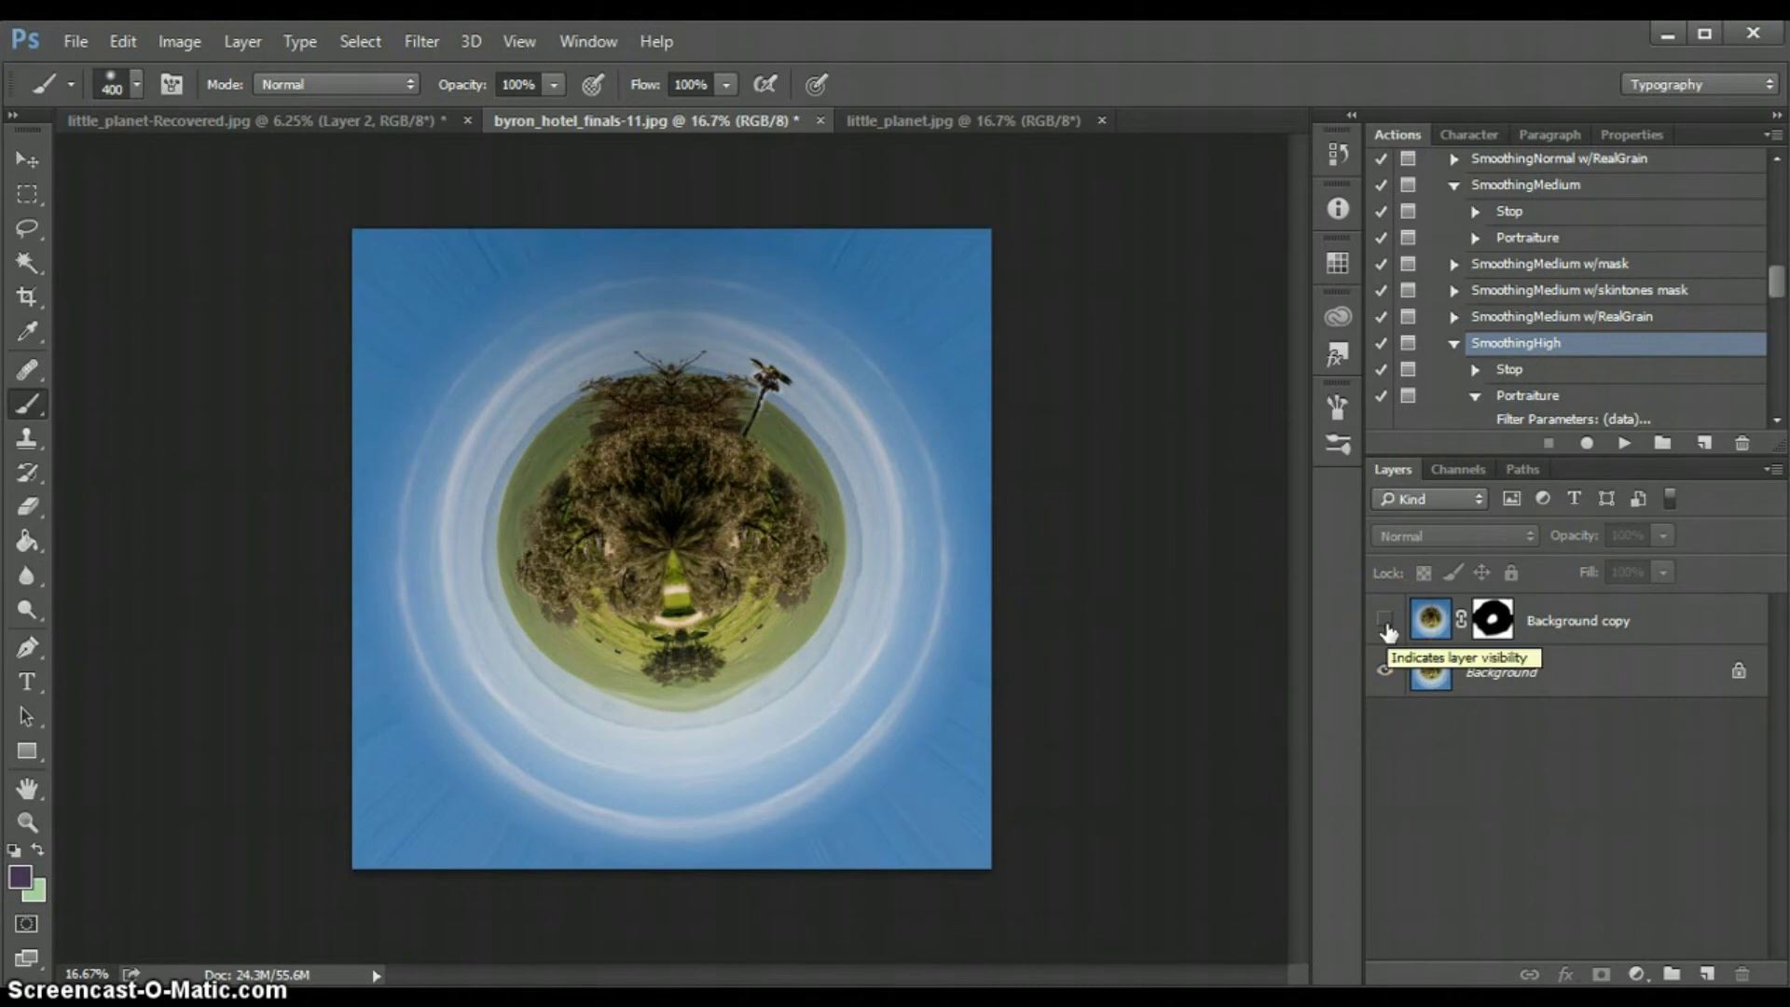
{"action": "left_click", "coordinate": [1385, 621]}
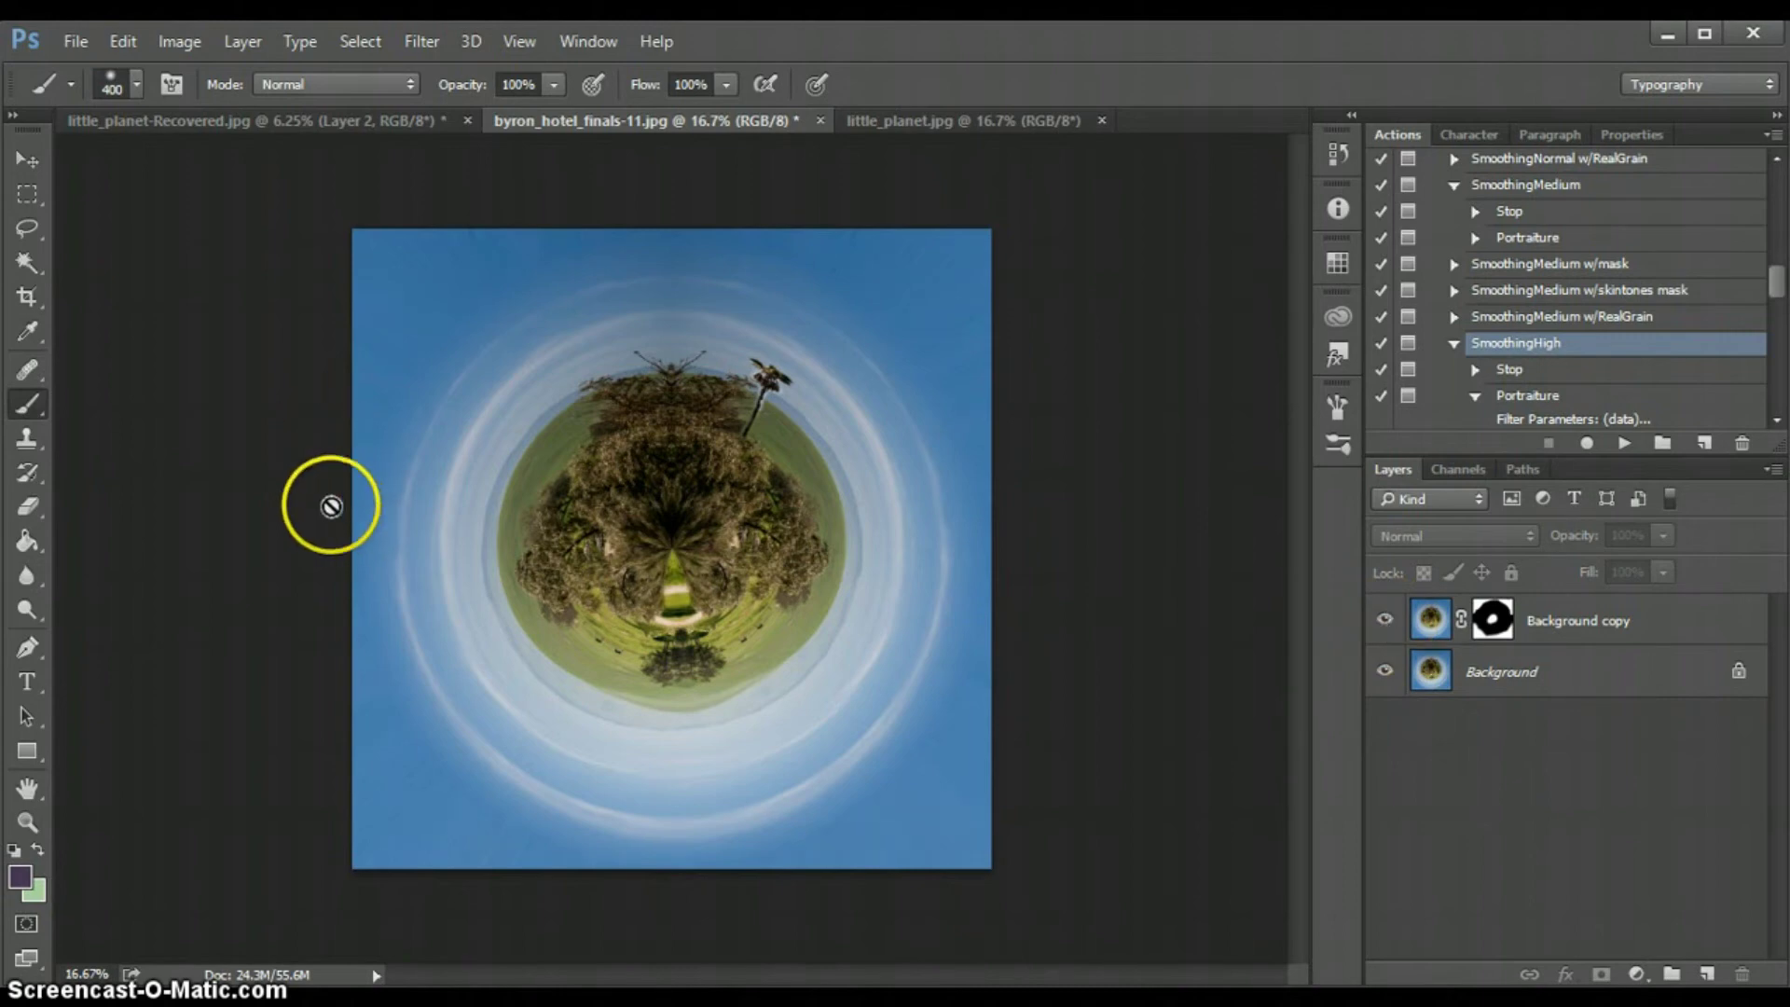
{"action": "left_click", "coordinate": [1492, 618]}
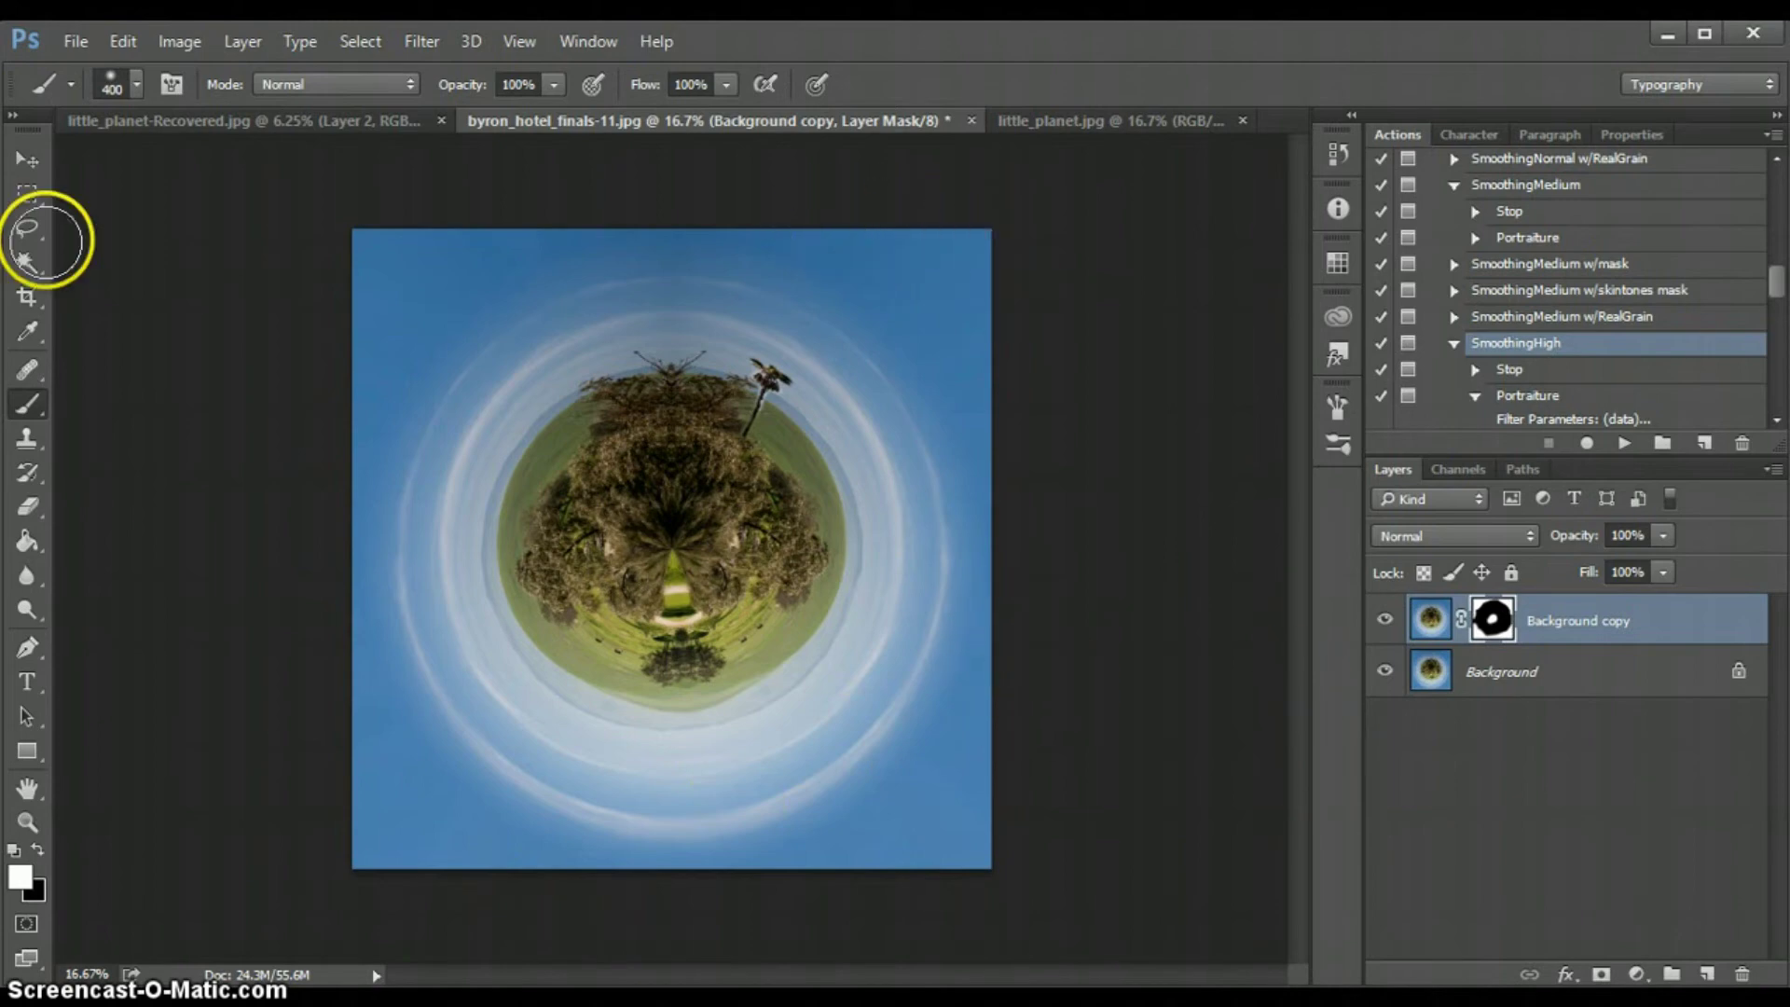
{"action": "left_click", "coordinate": [1385, 671]}
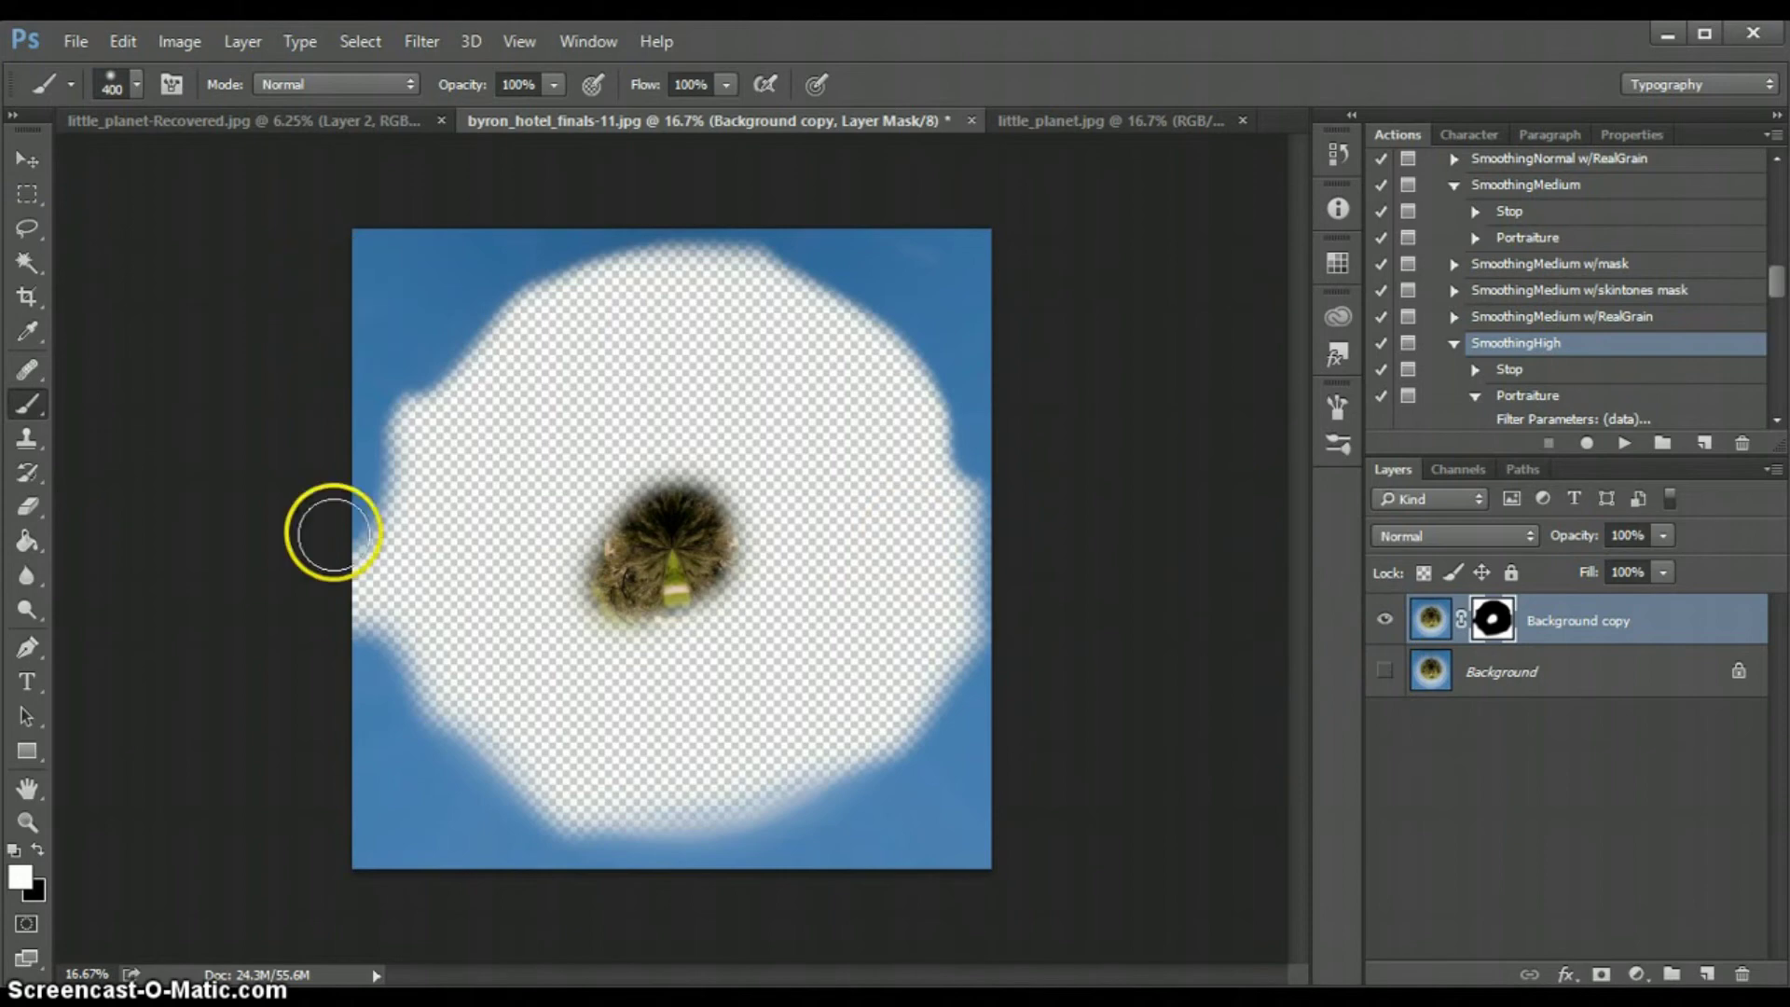
{"action": "left_click_drag", "start_coordinate": [332, 531], "coordinate": [330, 543]}
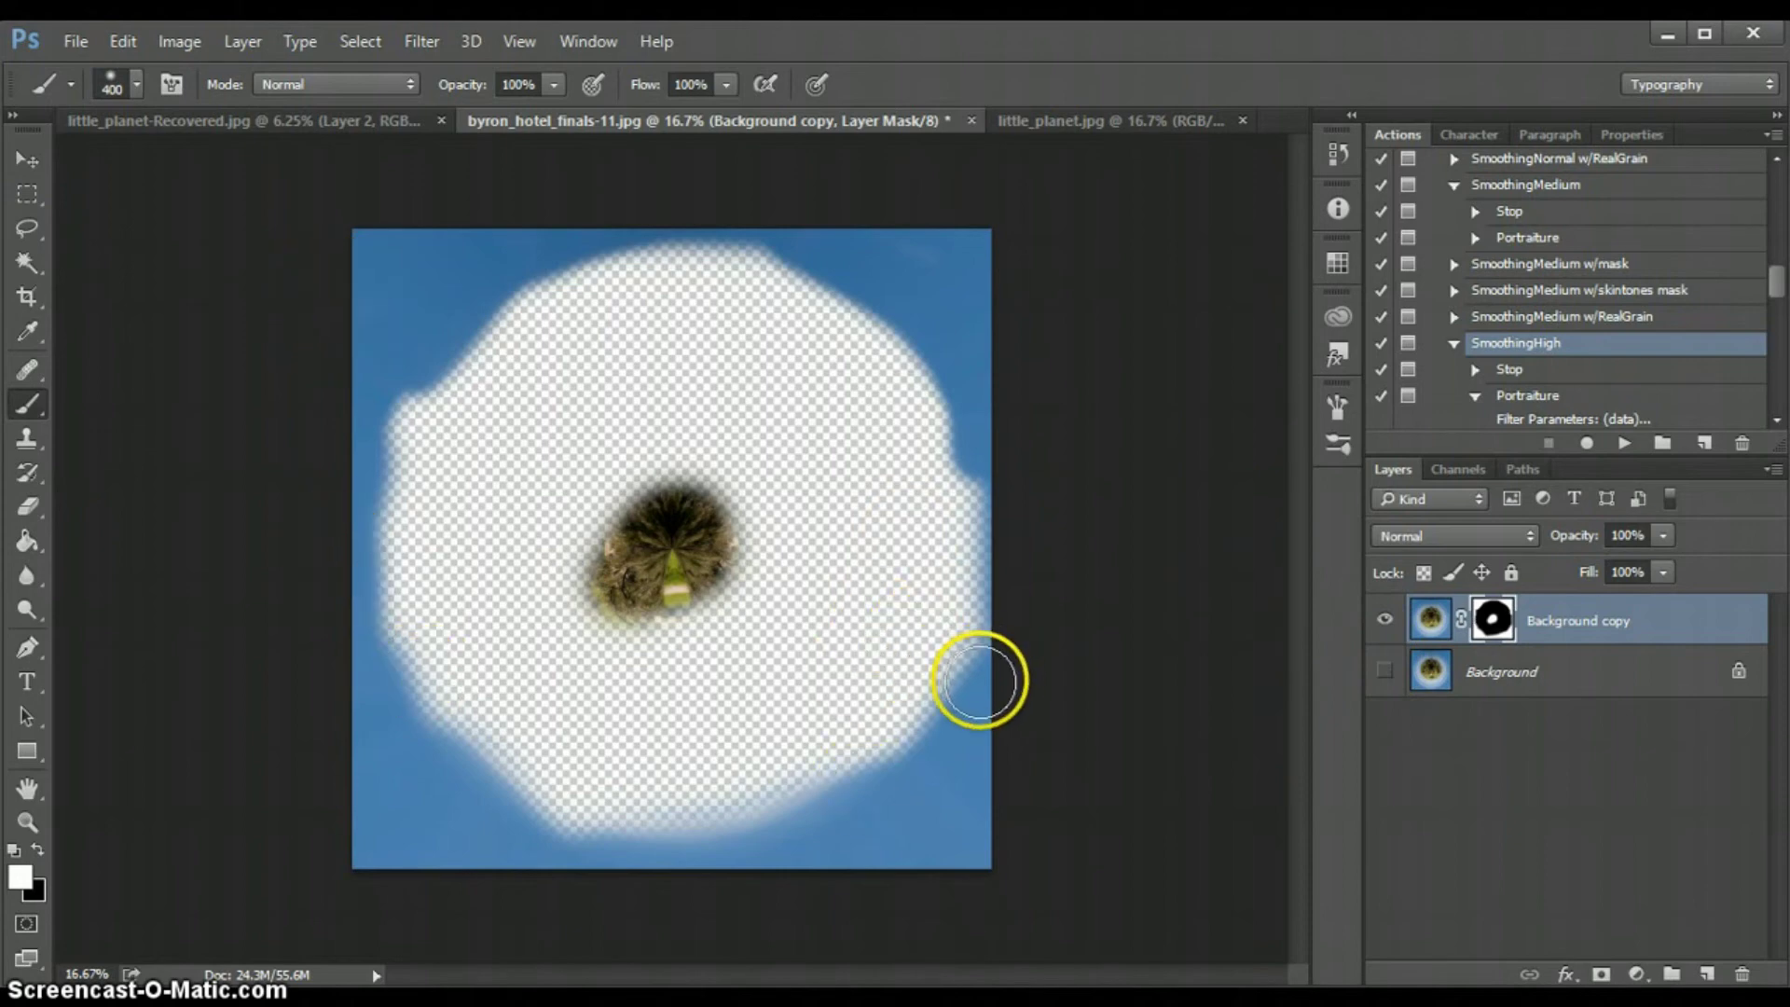
{"action": "left_click_drag", "start_coordinate": [983, 683], "coordinate": [979, 681]}
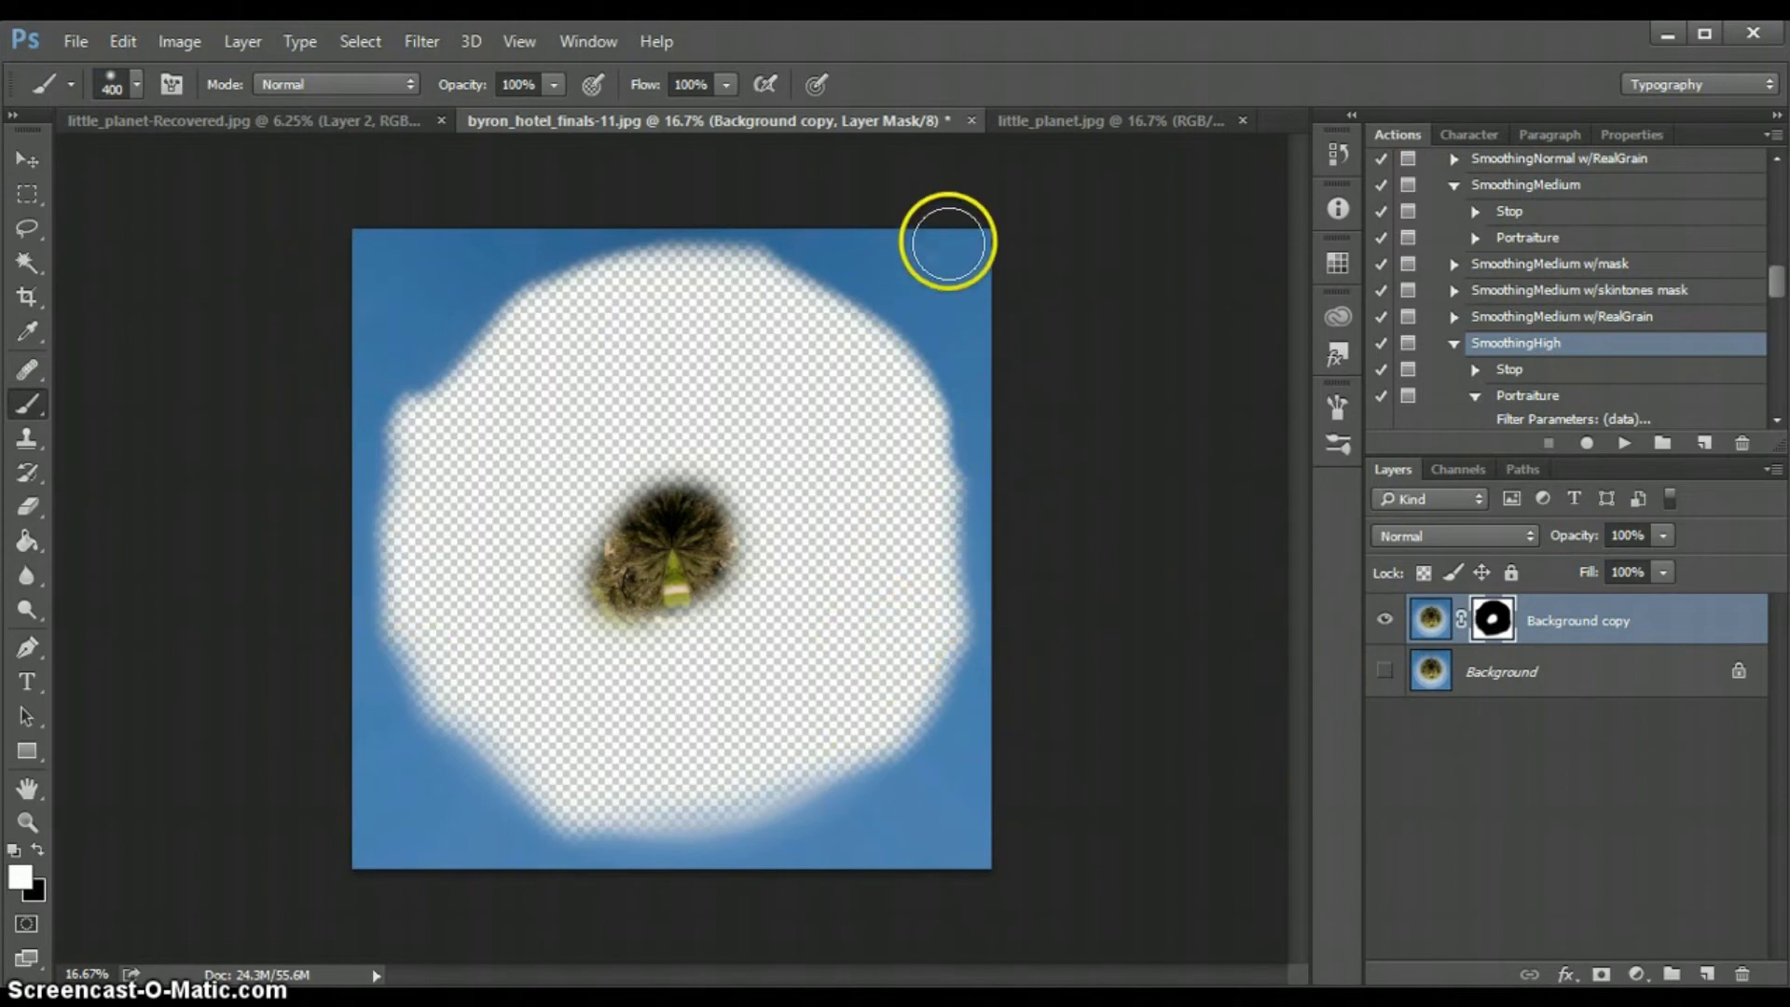
{"action": "left_click", "coordinate": [1389, 676]}
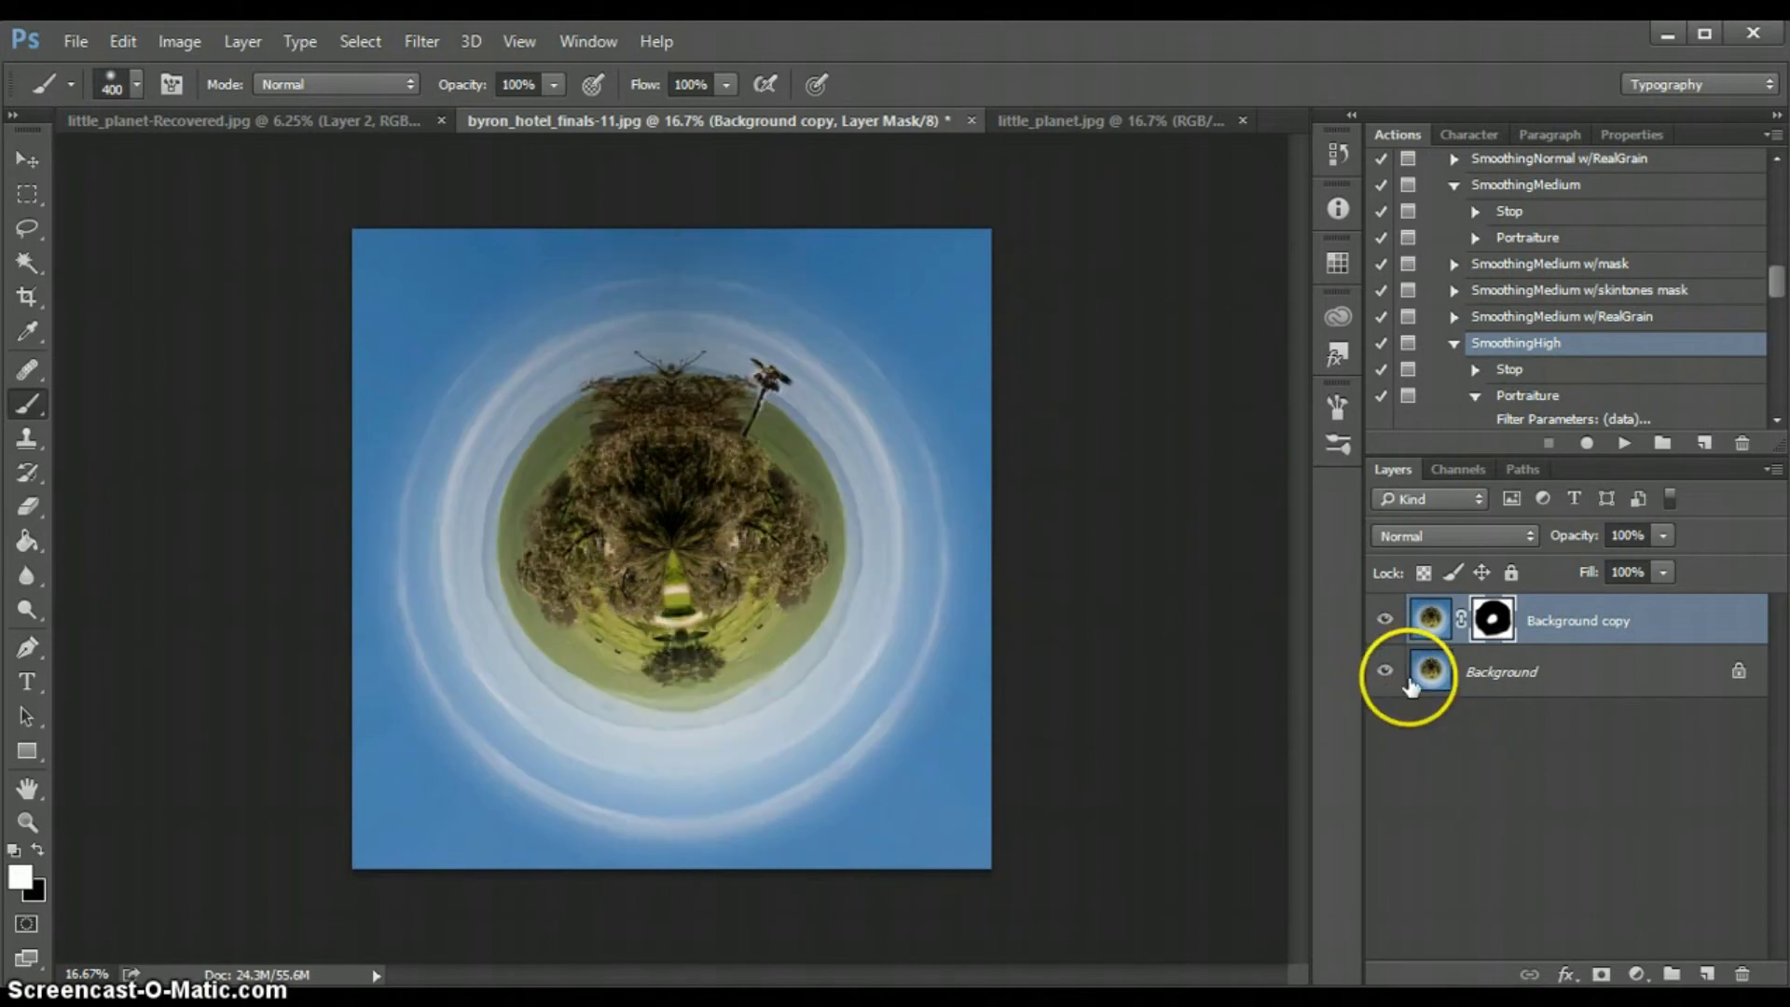
Merge the masked copy and the original into a single Background layer
{"action": "left_click", "coordinate": [1520, 681], "text": "shift"}
{"action": "right_click", "coordinate": [1497, 673]}
{"action": "left_click", "coordinate": [1614, 836]}
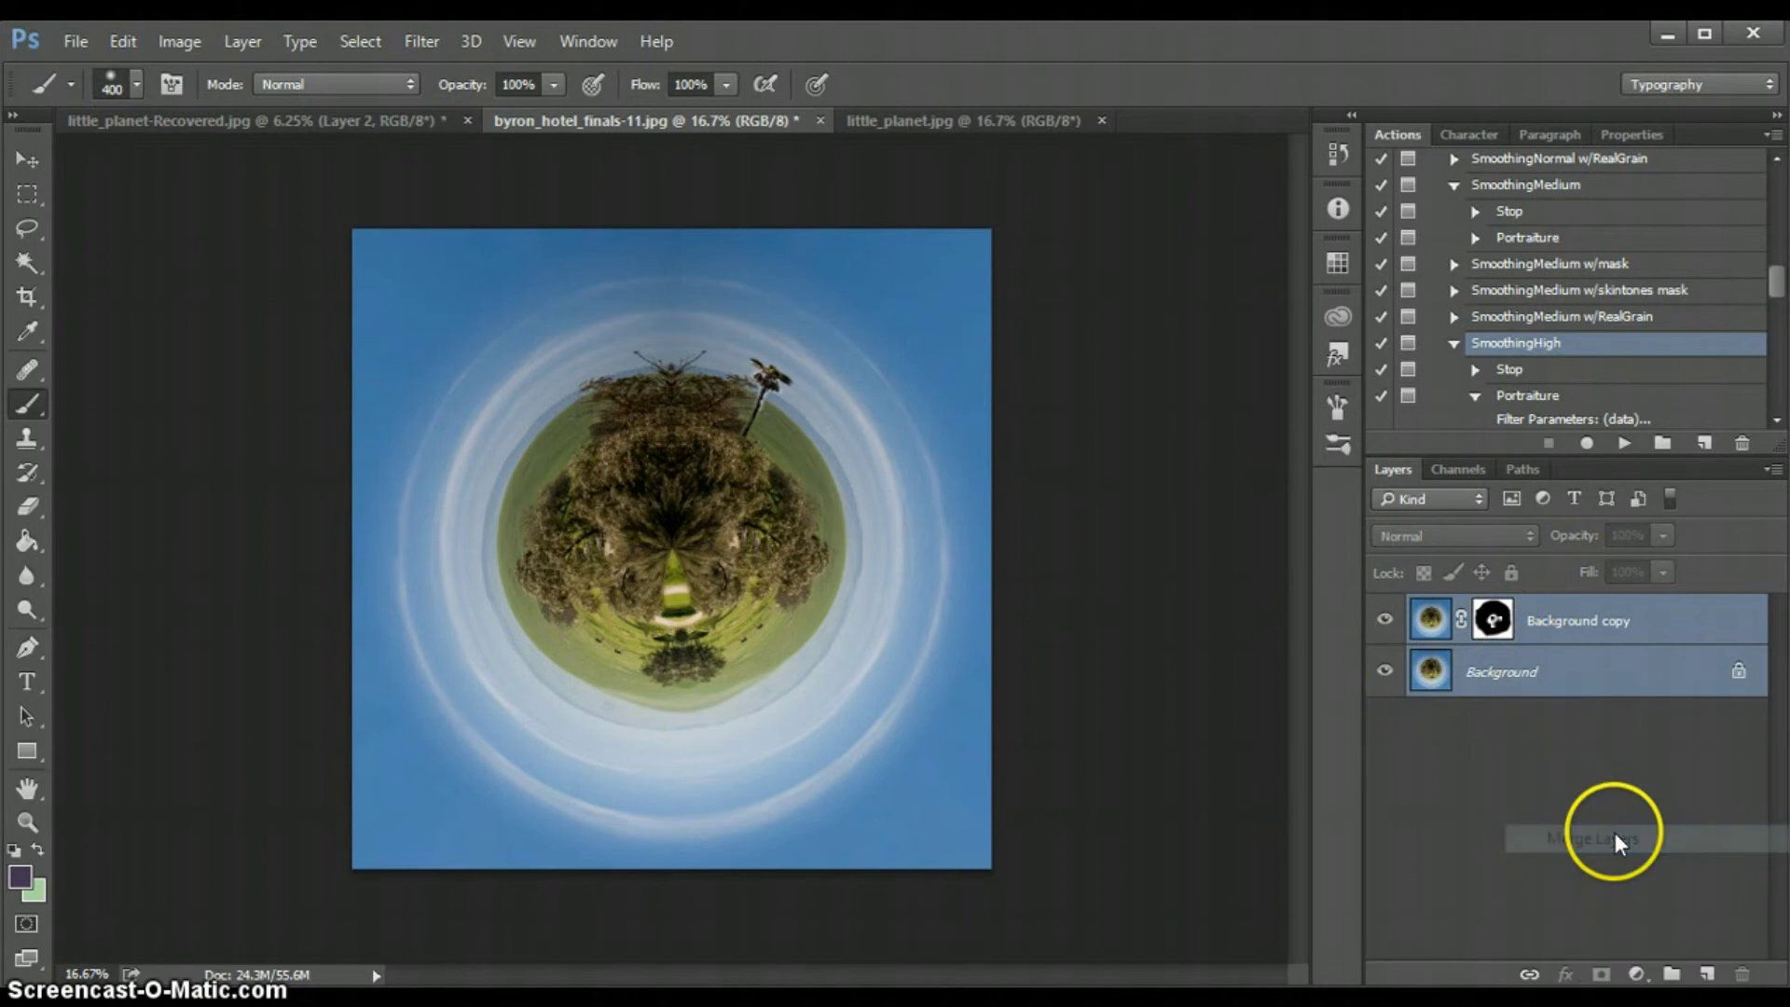
Launch the Camera Raw Filter on the merged image
{"action": "left_click", "coordinate": [415, 41]}
{"action": "left_click", "coordinate": [524, 198]}
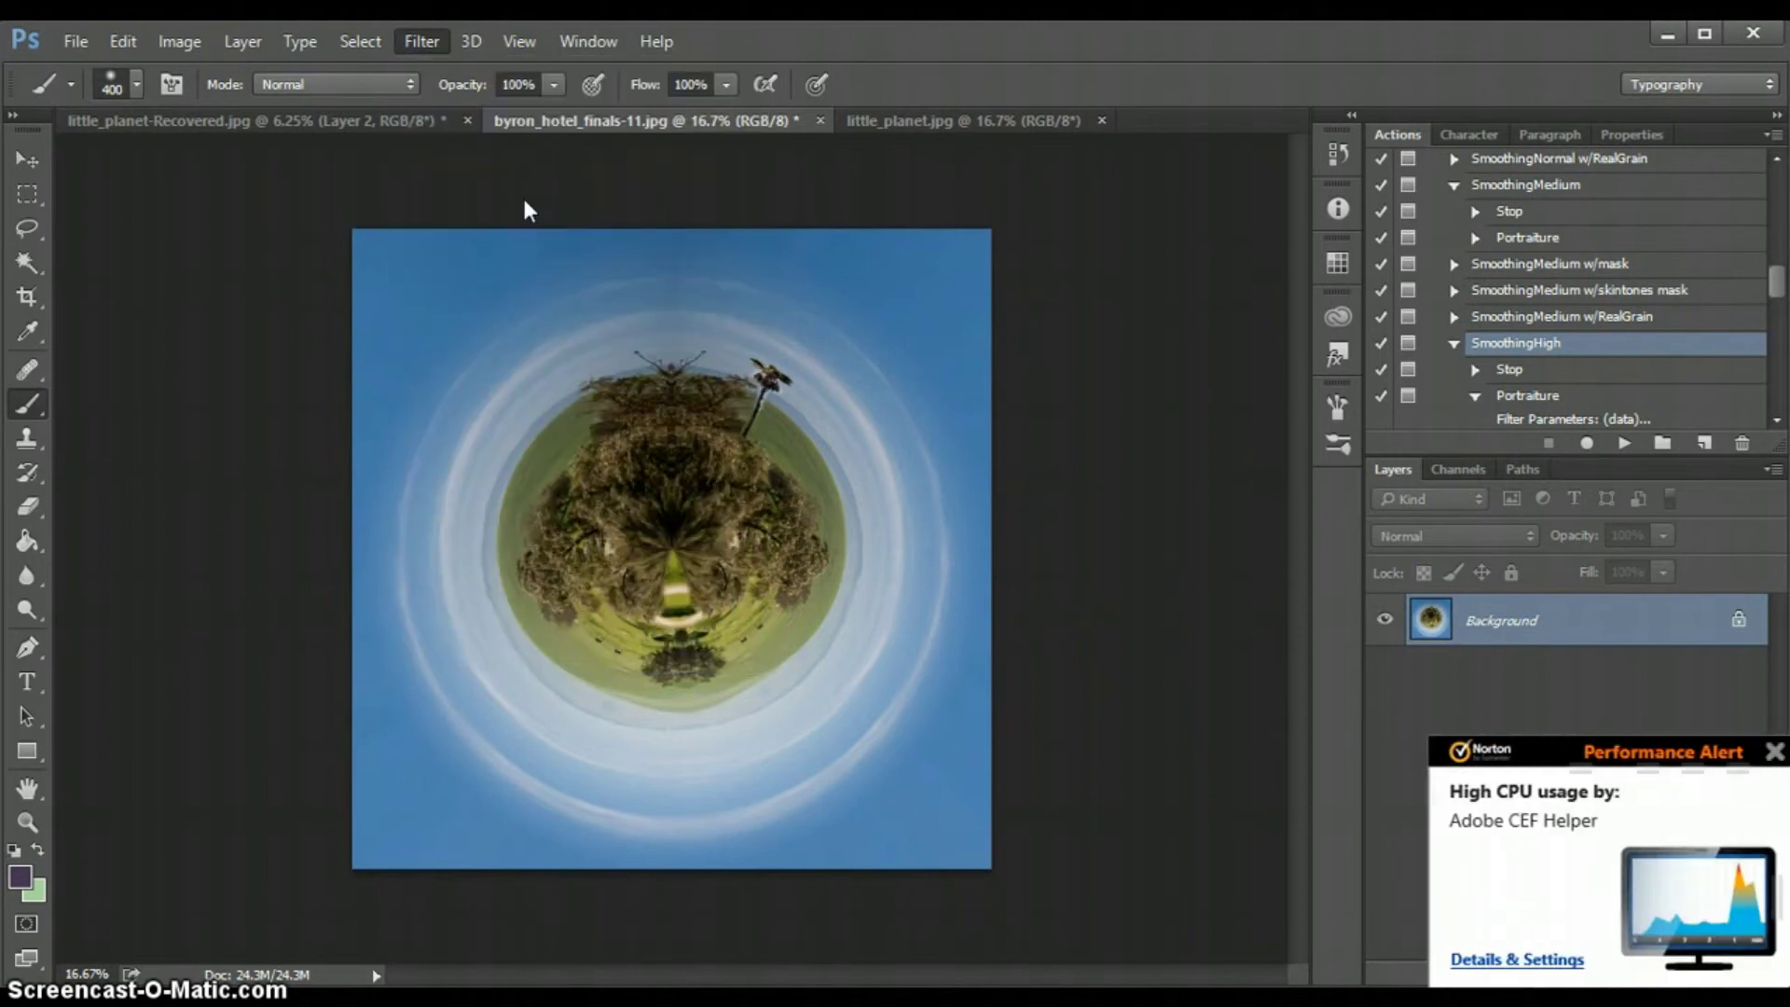
{"action": "left_click", "coordinate": [791, 574]}
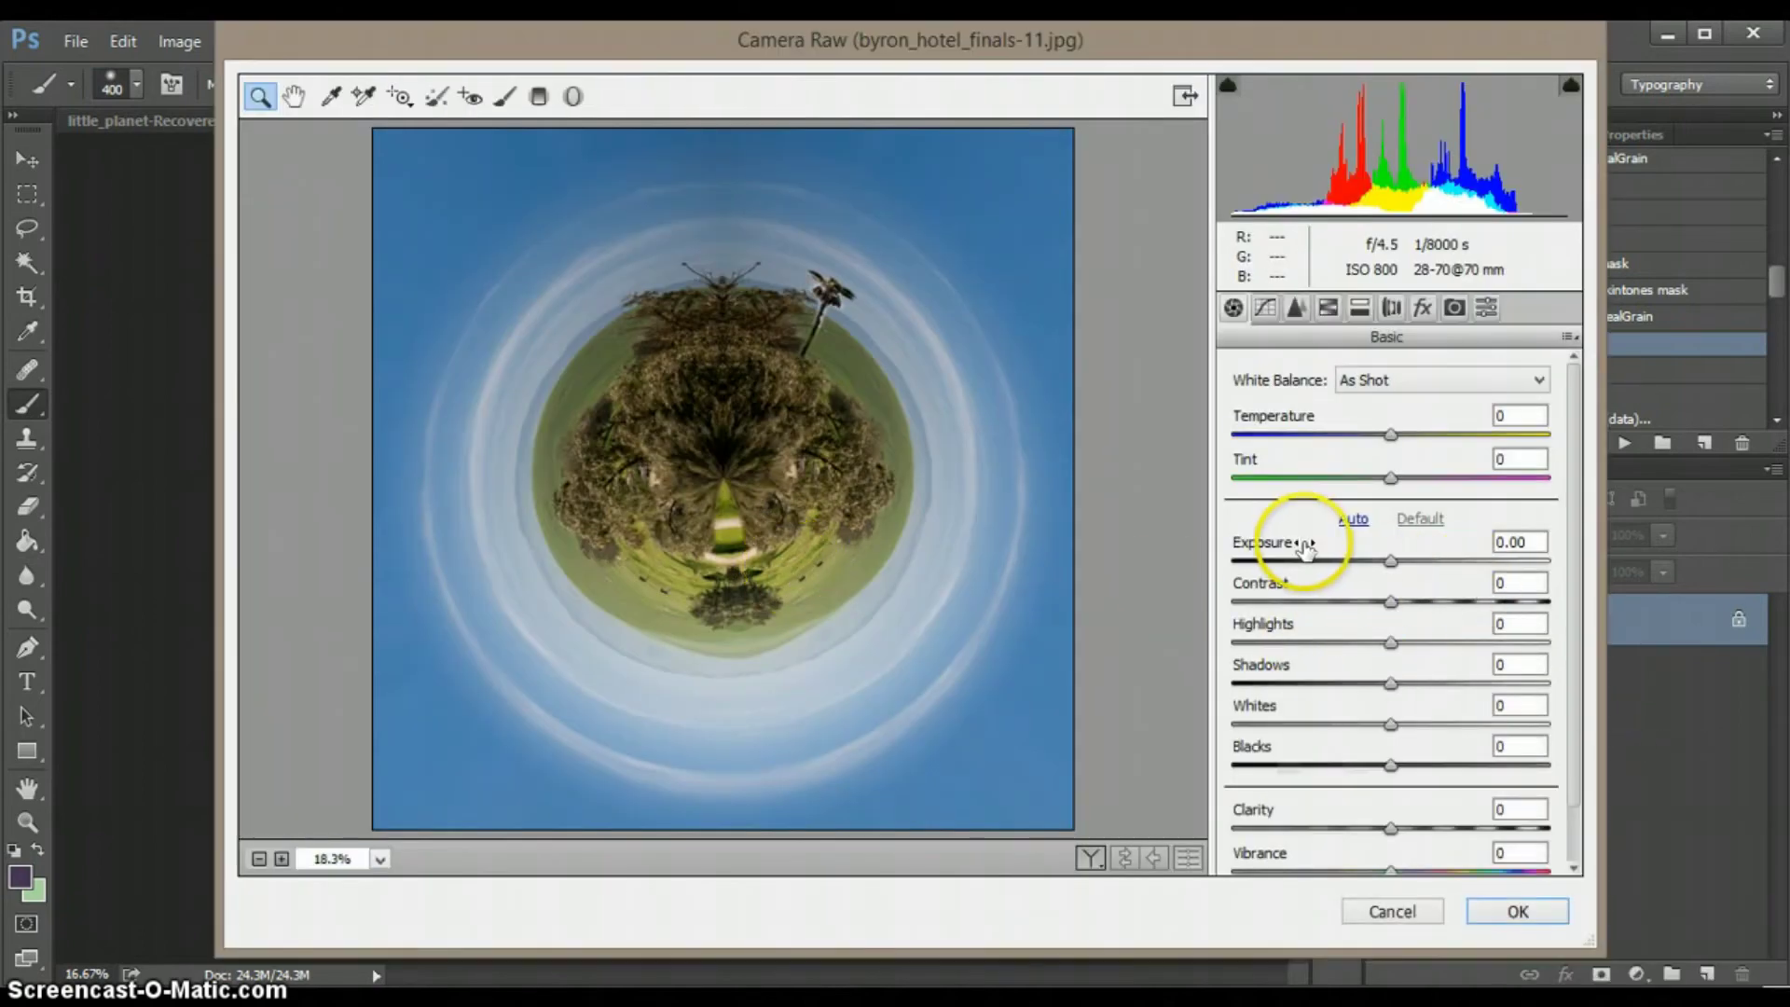
Set Contrast +30, Blacks -17, Clarity +28 and Vibrance +18 in the Basic panel
{"action": "left_click_drag", "start_coordinate": [1390, 600], "coordinate": [1437, 603]}
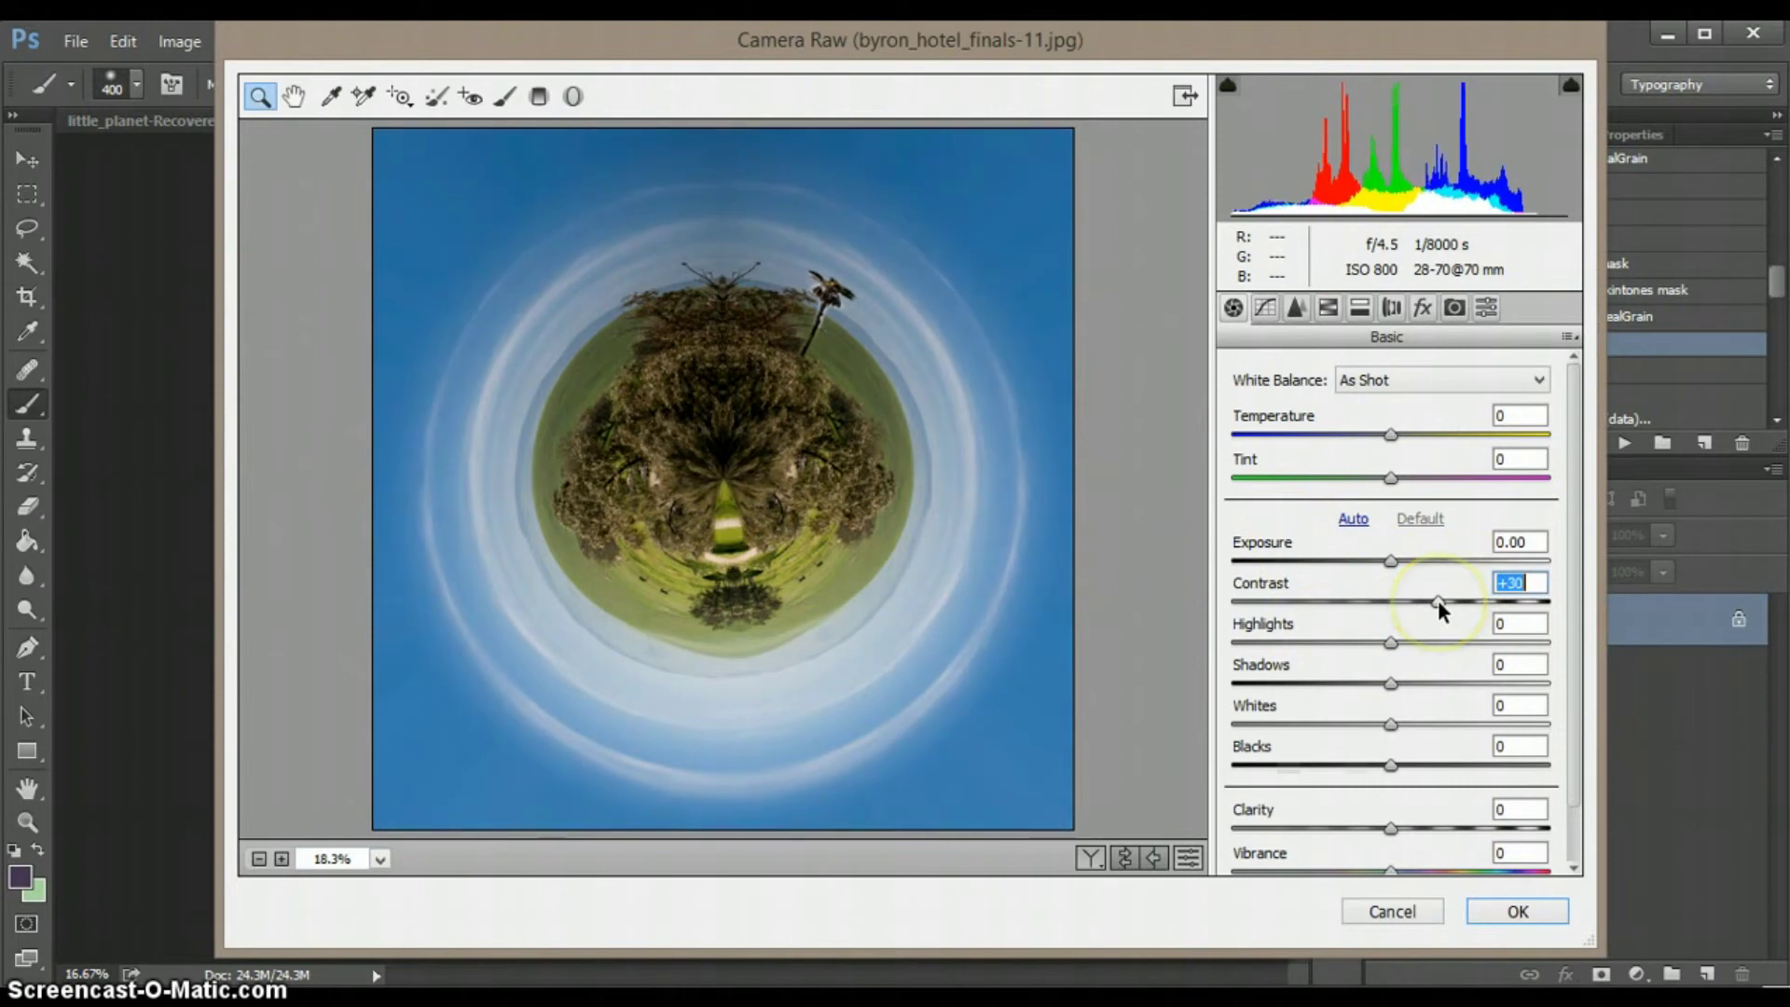
{"action": "left_click", "coordinate": [1375, 787]}
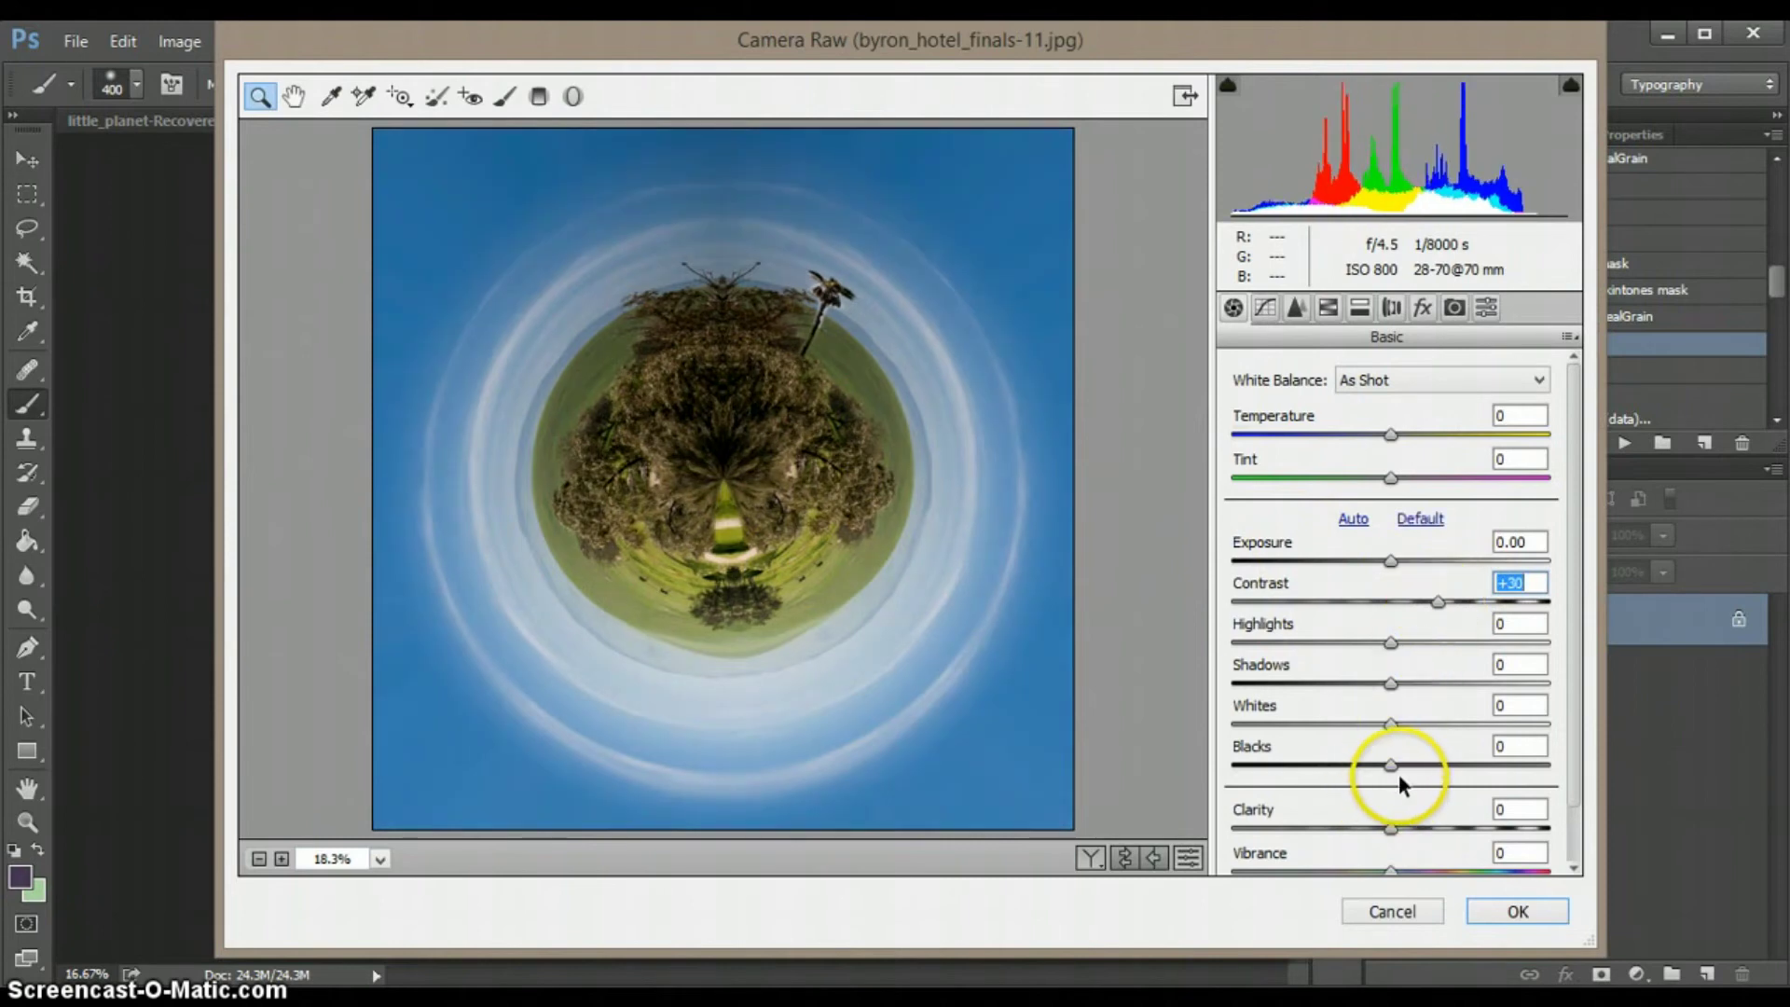
{"action": "left_click_drag", "start_coordinate": [1391, 768], "coordinate": [1365, 767]}
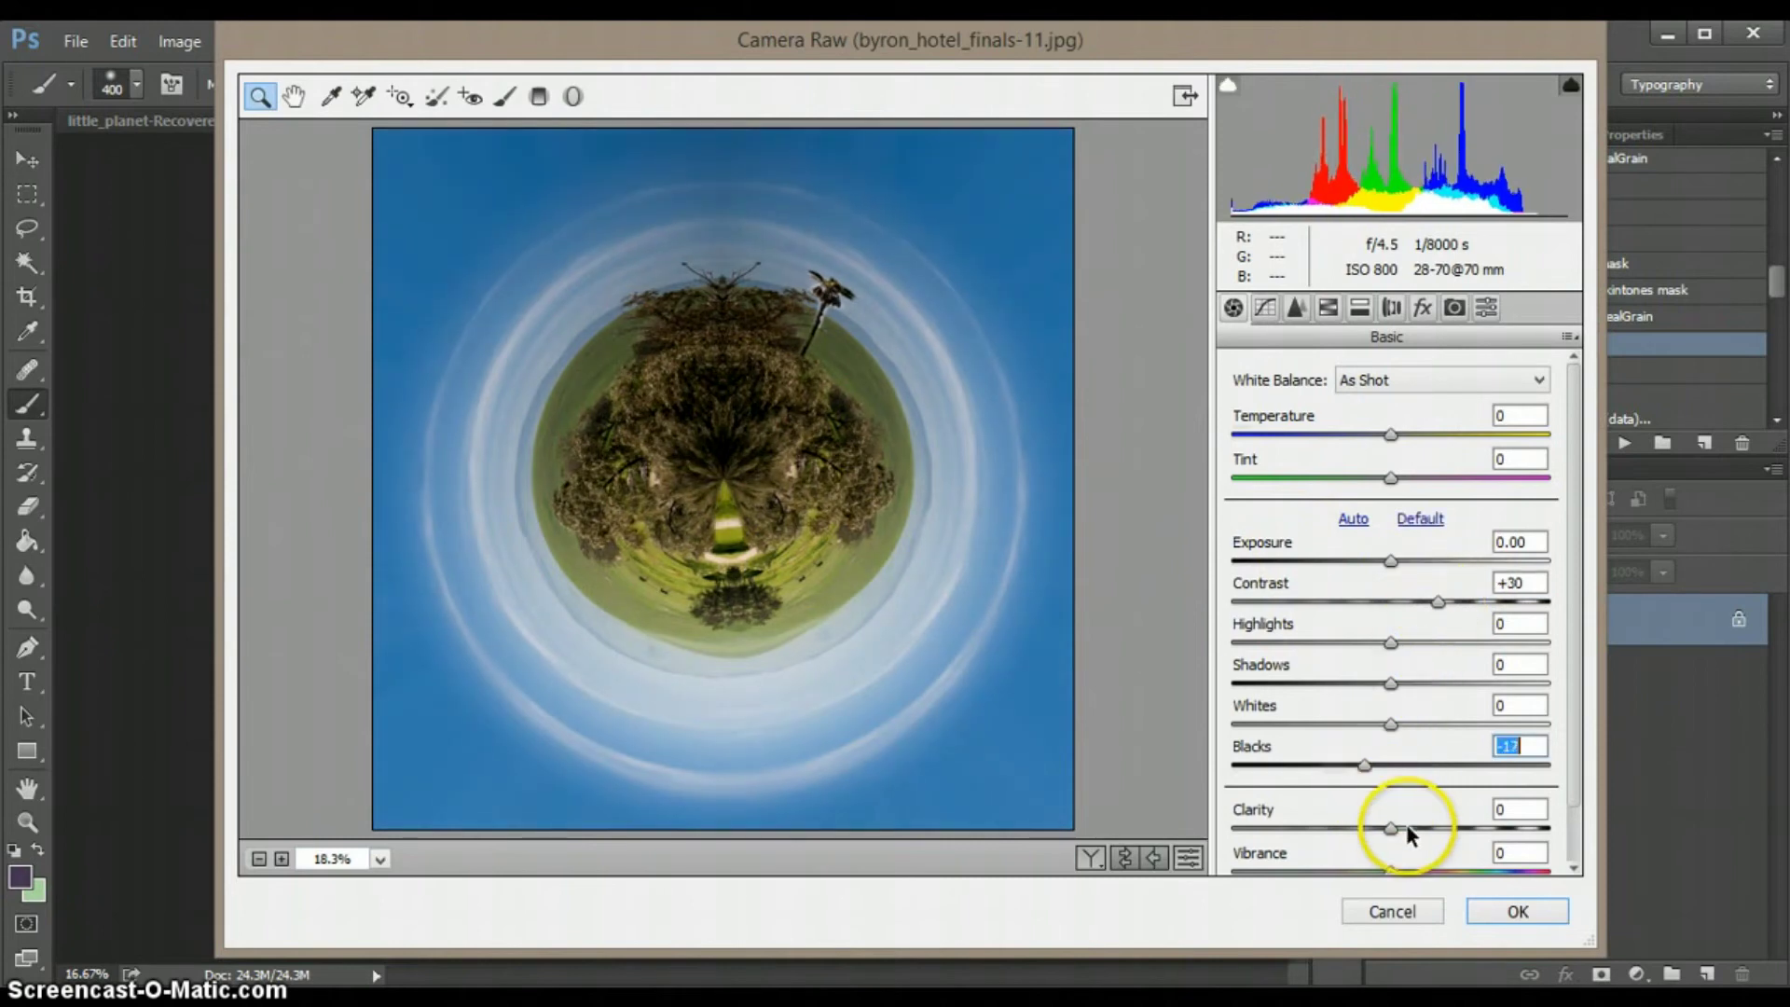
{"action": "left_click_drag", "start_coordinate": [1397, 826], "coordinate": [1425, 830]}
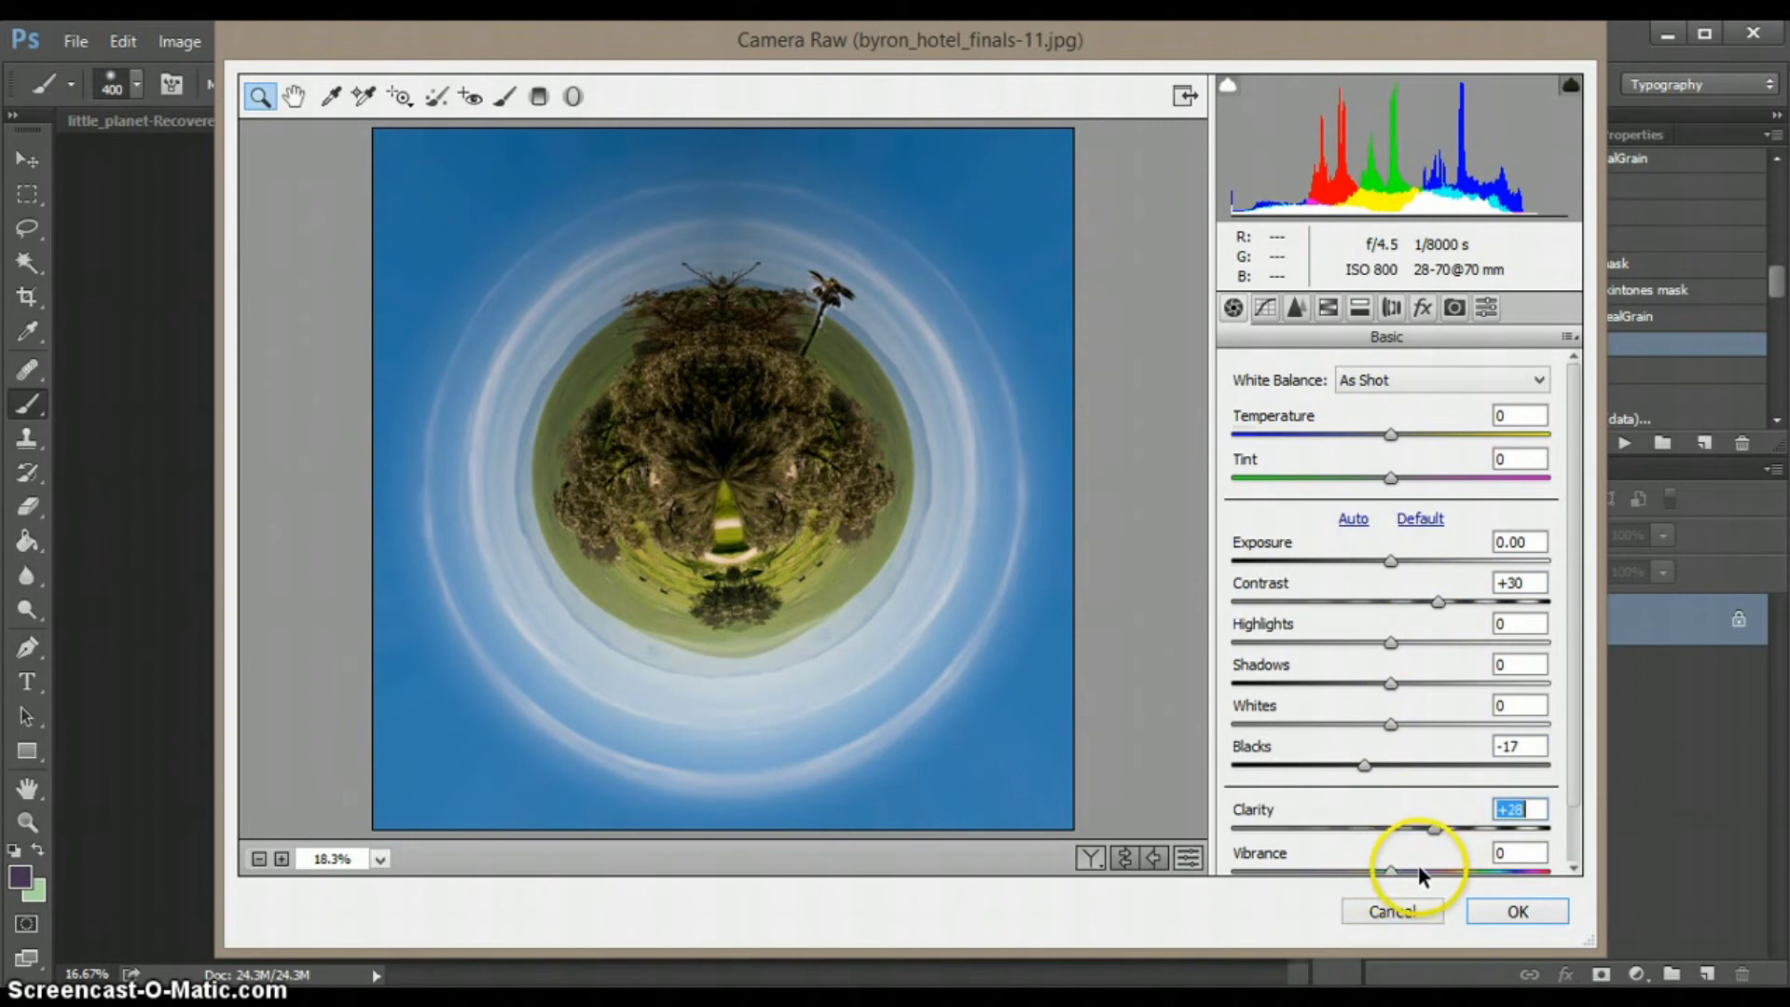
{"action": "scroll", "coordinate": [1418, 848], "scroll_direction": "down", "scroll_amount": 1}
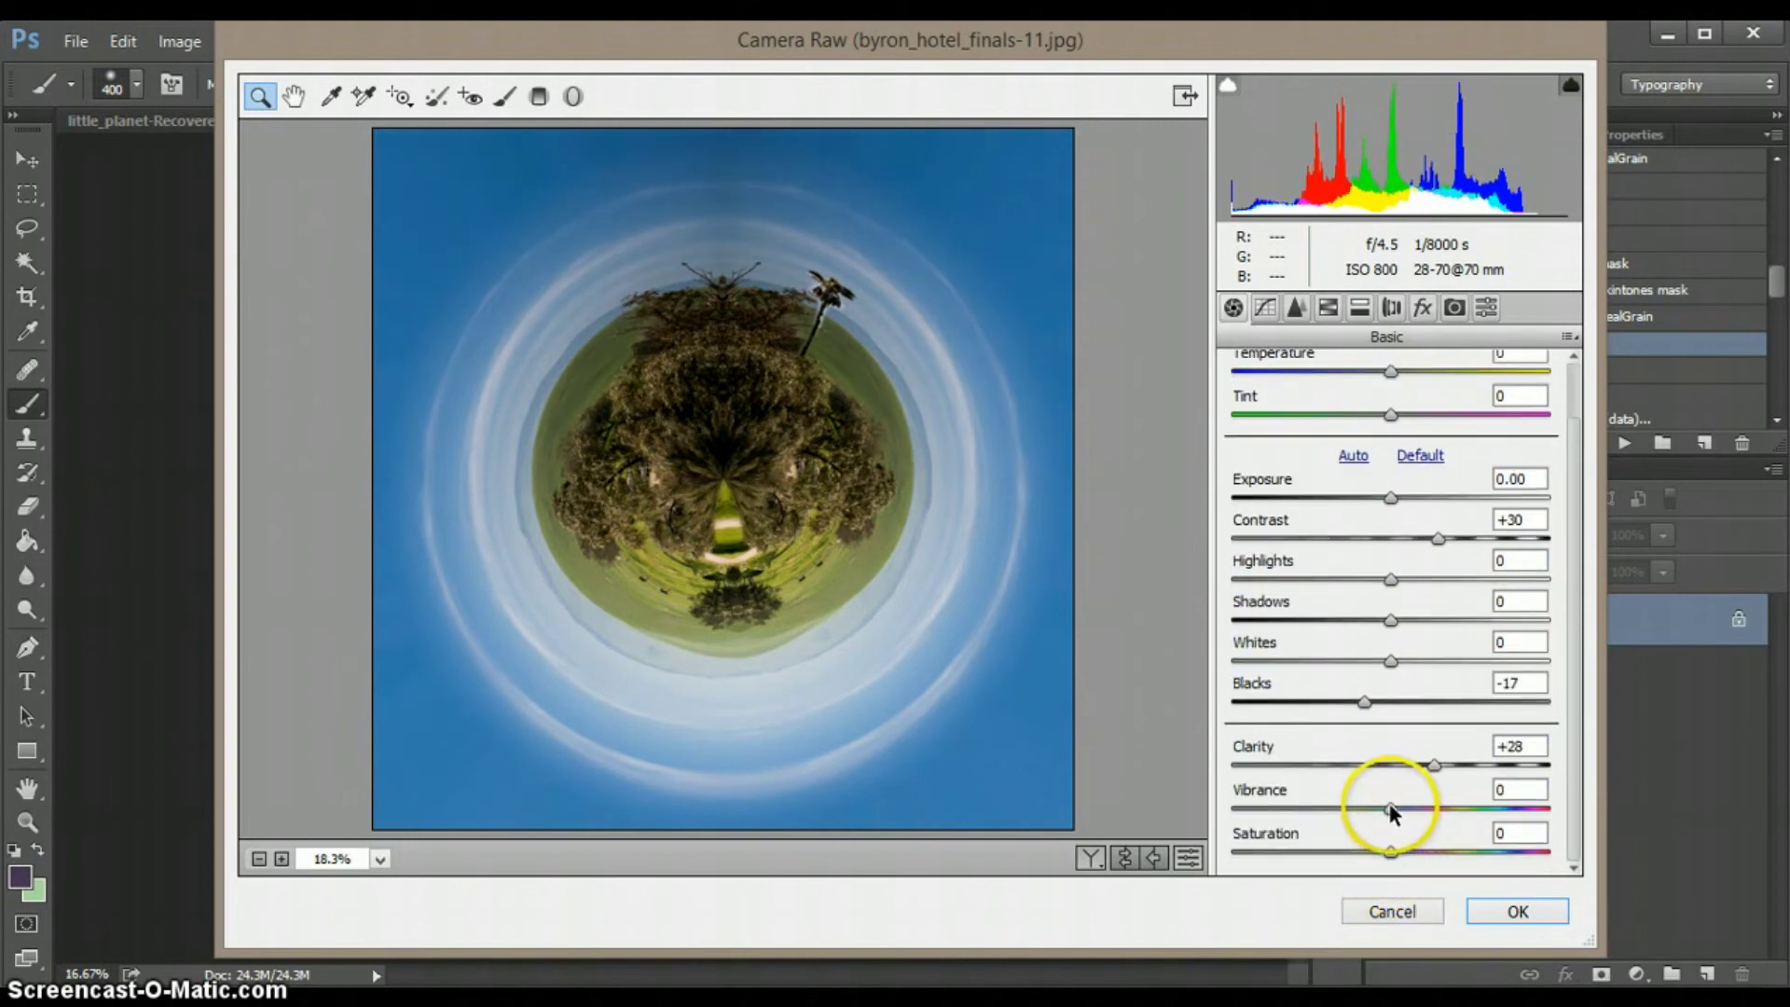
{"action": "left_click_drag", "start_coordinate": [1391, 813], "coordinate": [1417, 811]}
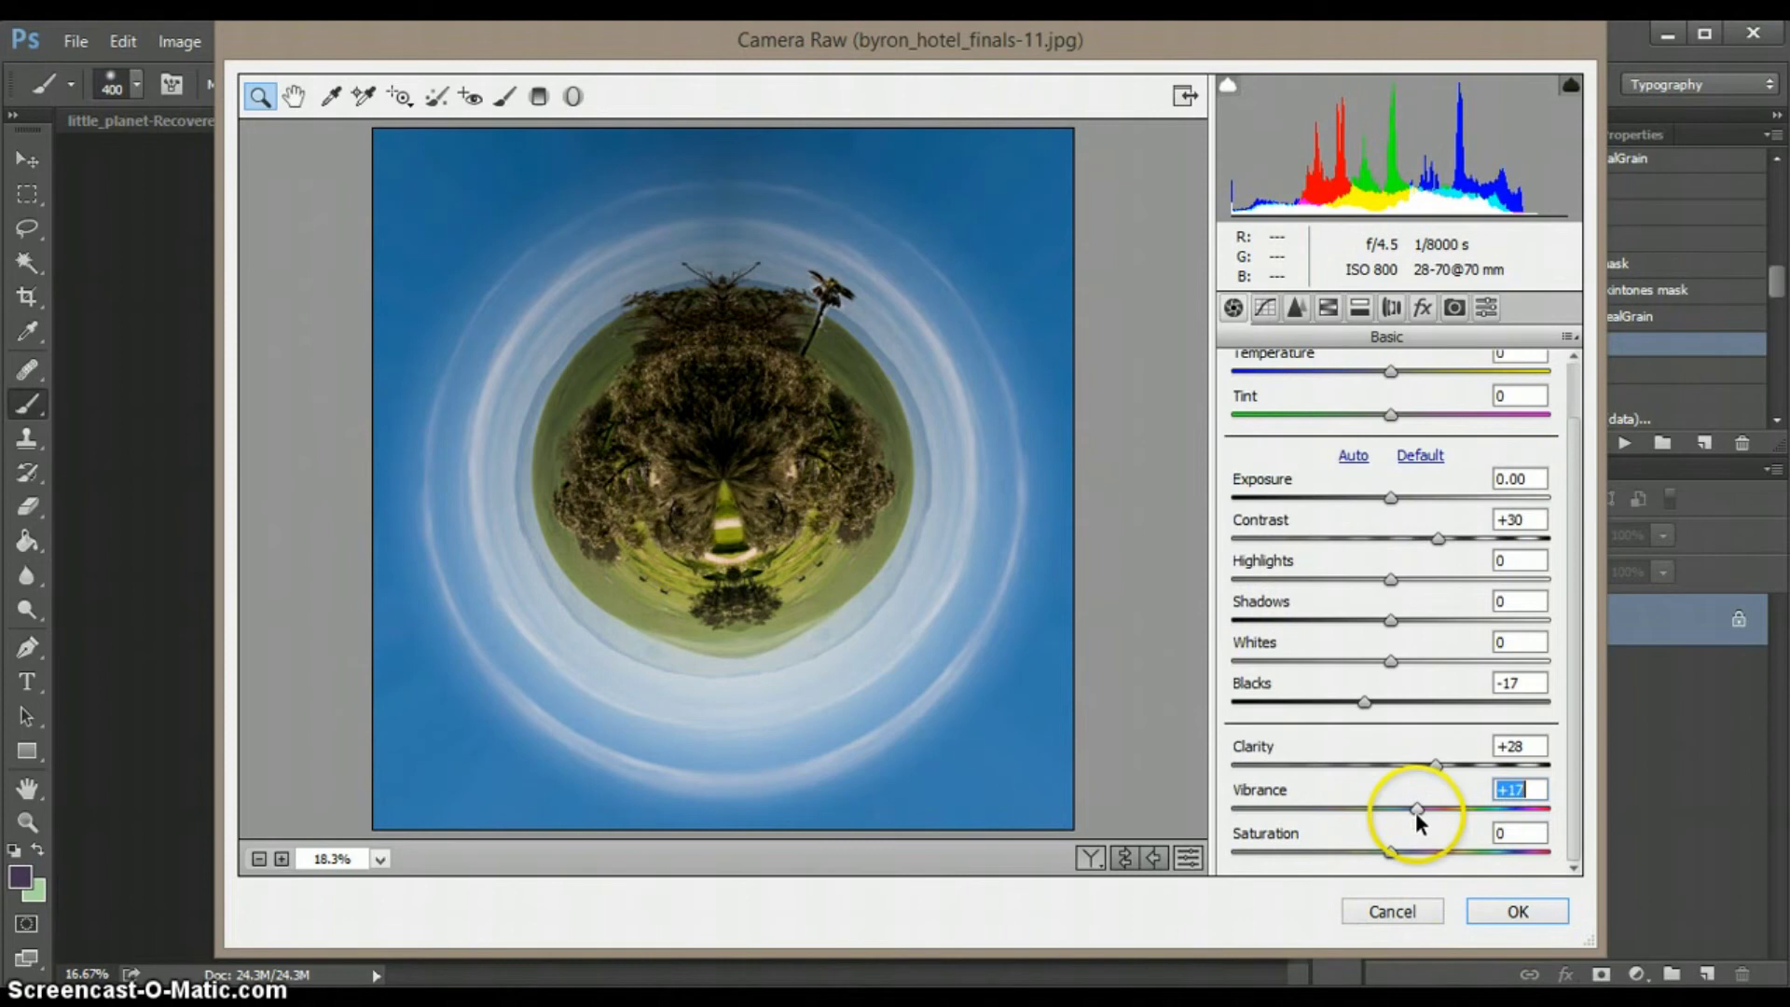
Add sharpening Amount 29 and Luminance noise reduction 3 in the Detail panel
{"action": "left_click", "coordinate": [1294, 309]}
{"action": "left_click_drag", "start_coordinate": [1233, 411], "coordinate": [1293, 411]}
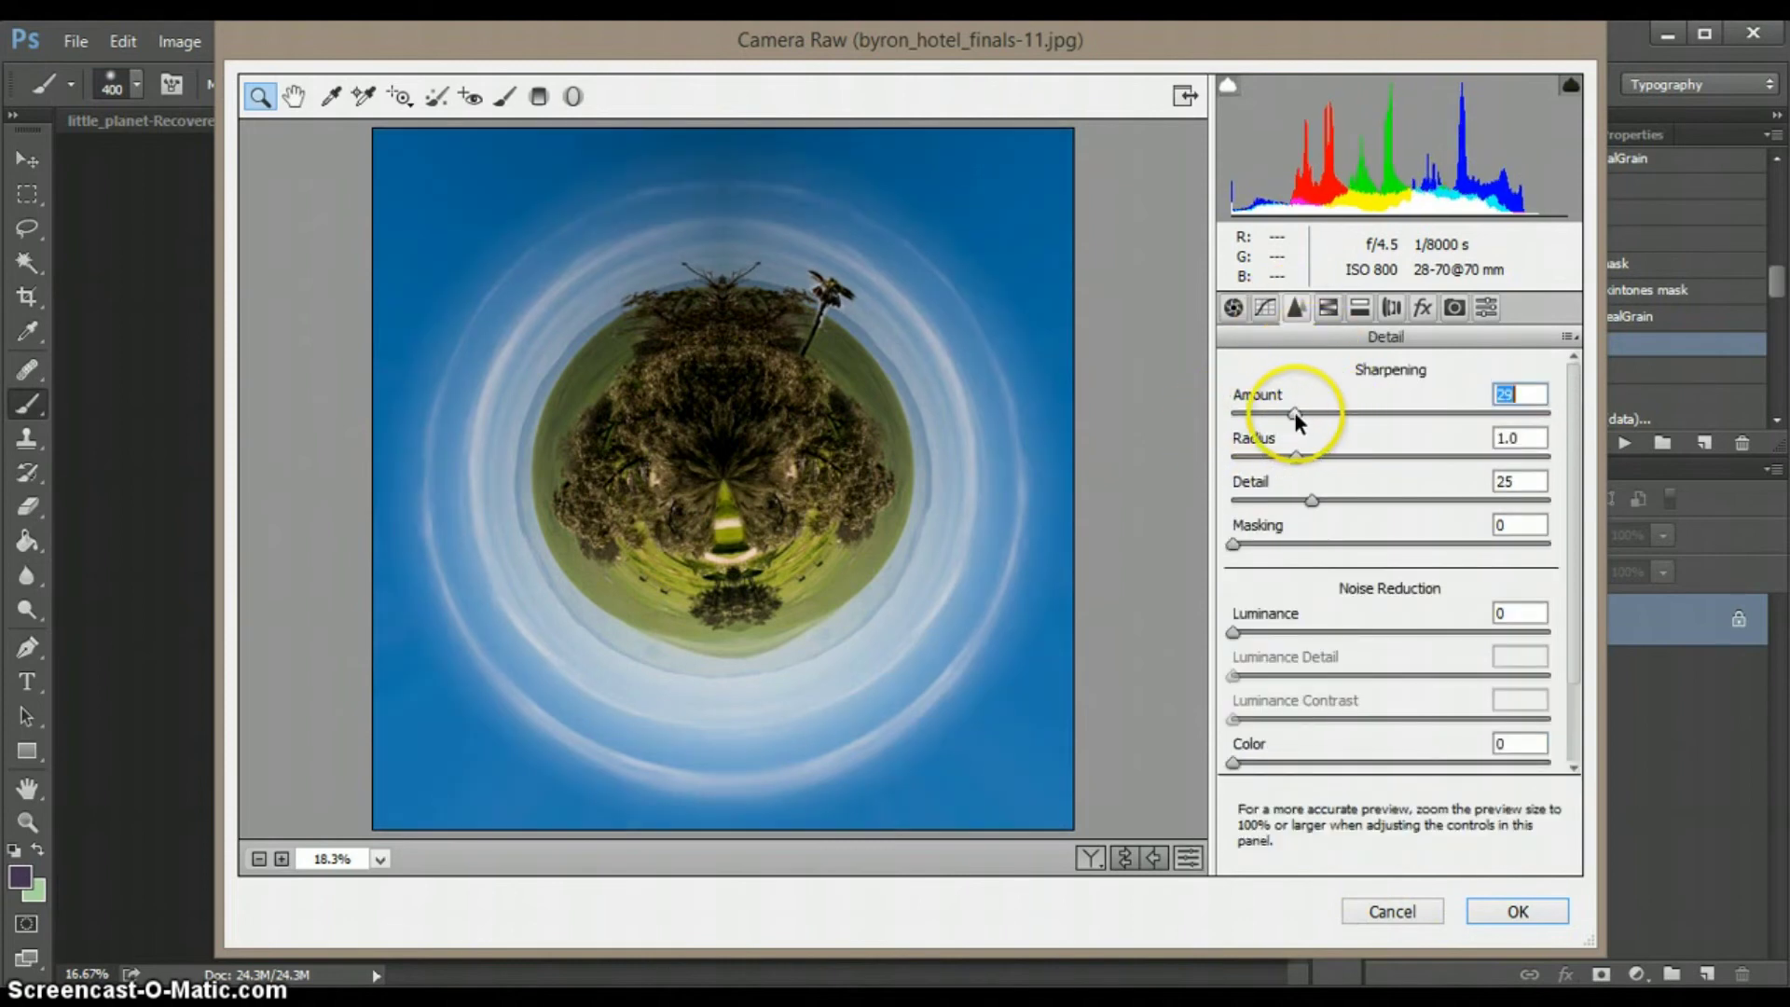
{"action": "left_click_drag", "start_coordinate": [1234, 632], "coordinate": [1245, 637]}
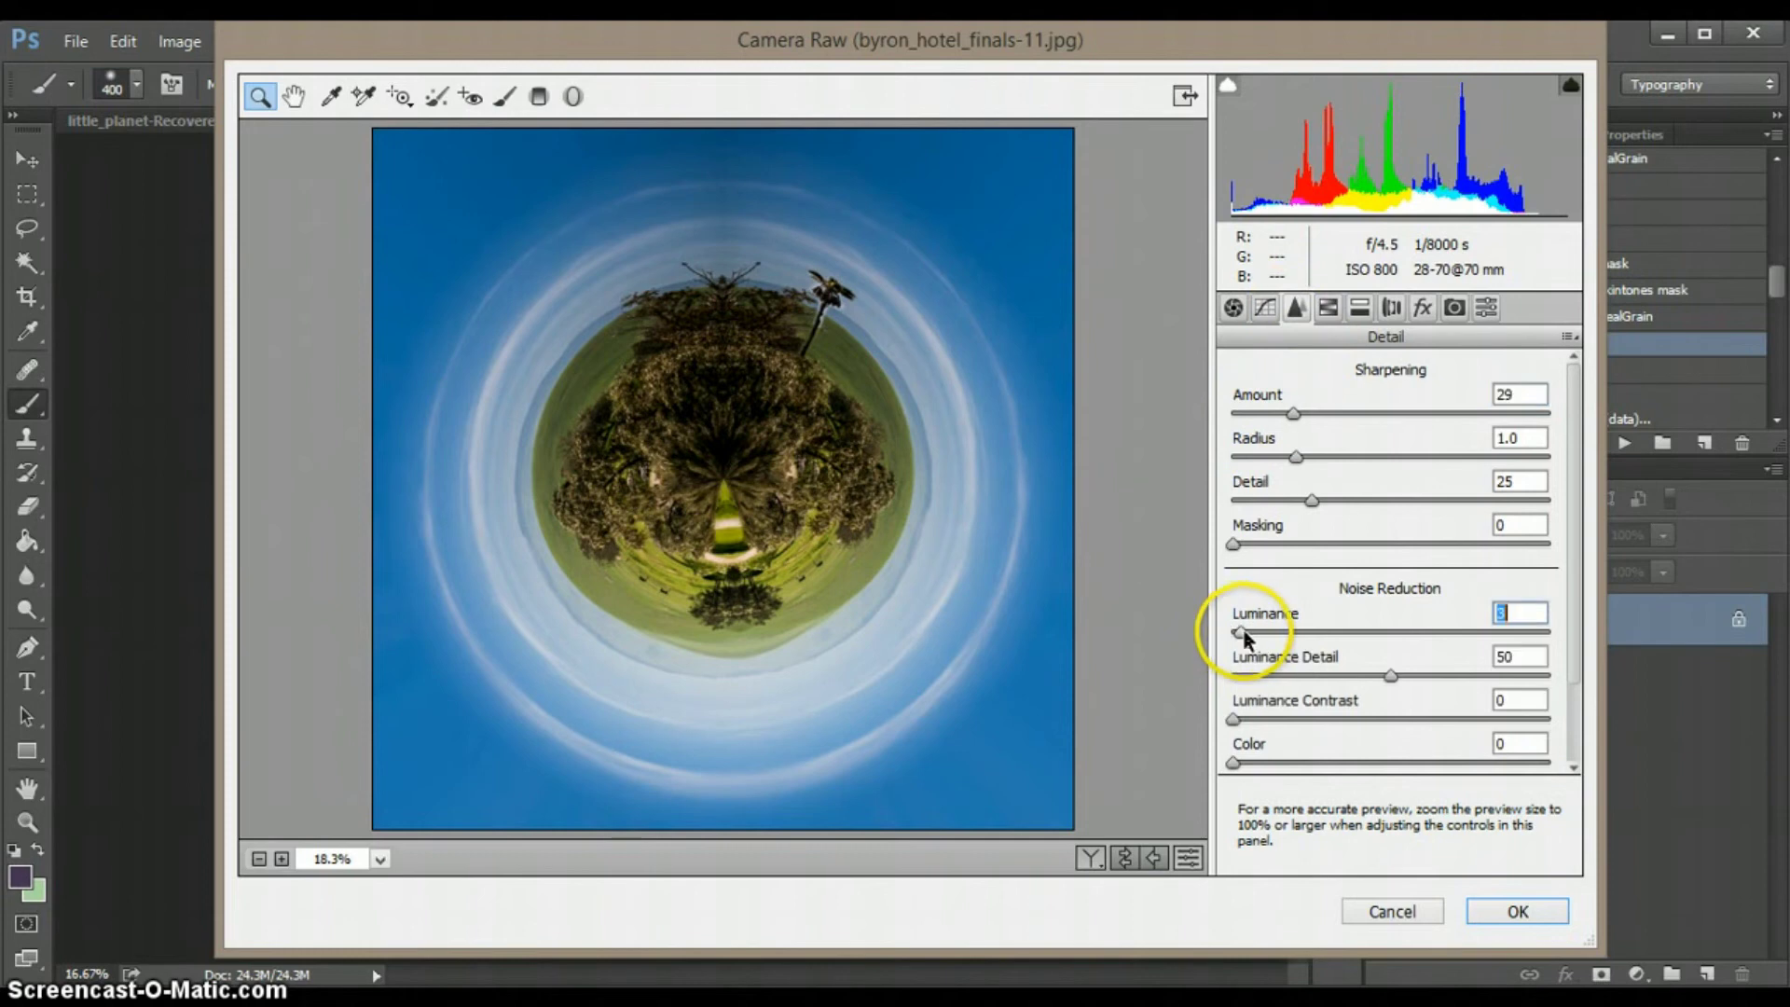
Lift the Shadows to +36 in the Basic panel
{"action": "left_click", "coordinate": [1329, 309]}
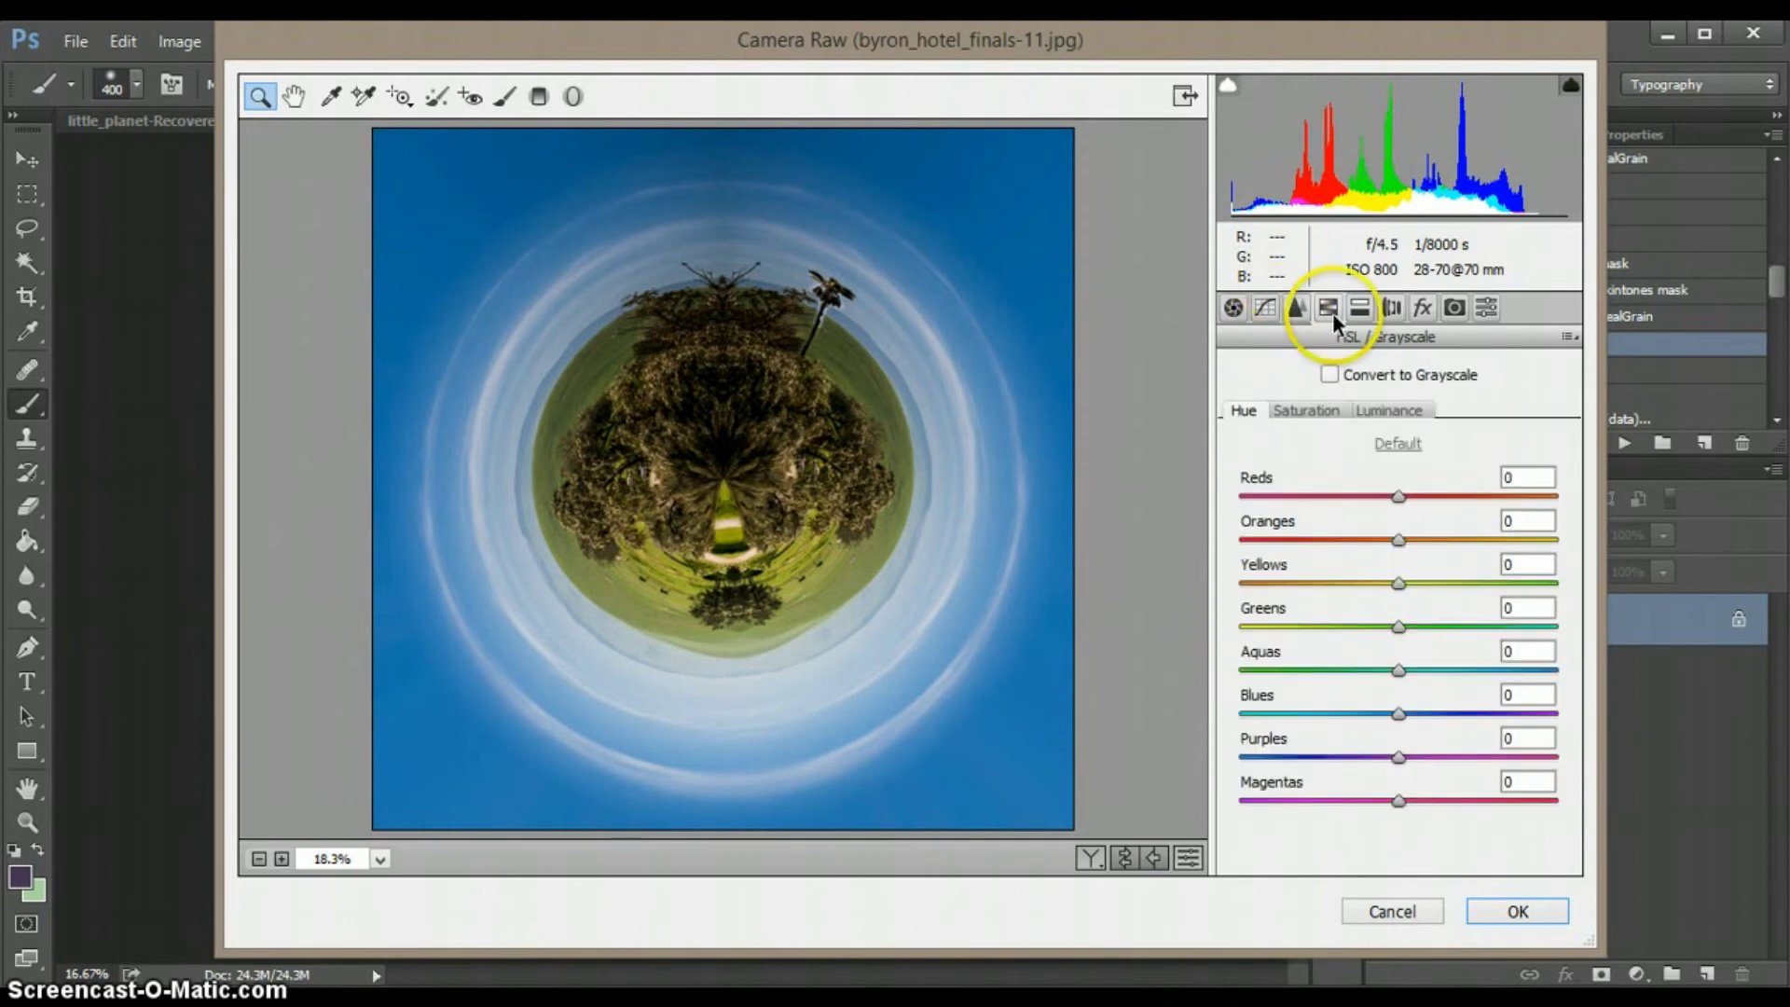
{"action": "left_click", "coordinate": [1254, 310]}
{"action": "left_click", "coordinate": [1240, 310]}
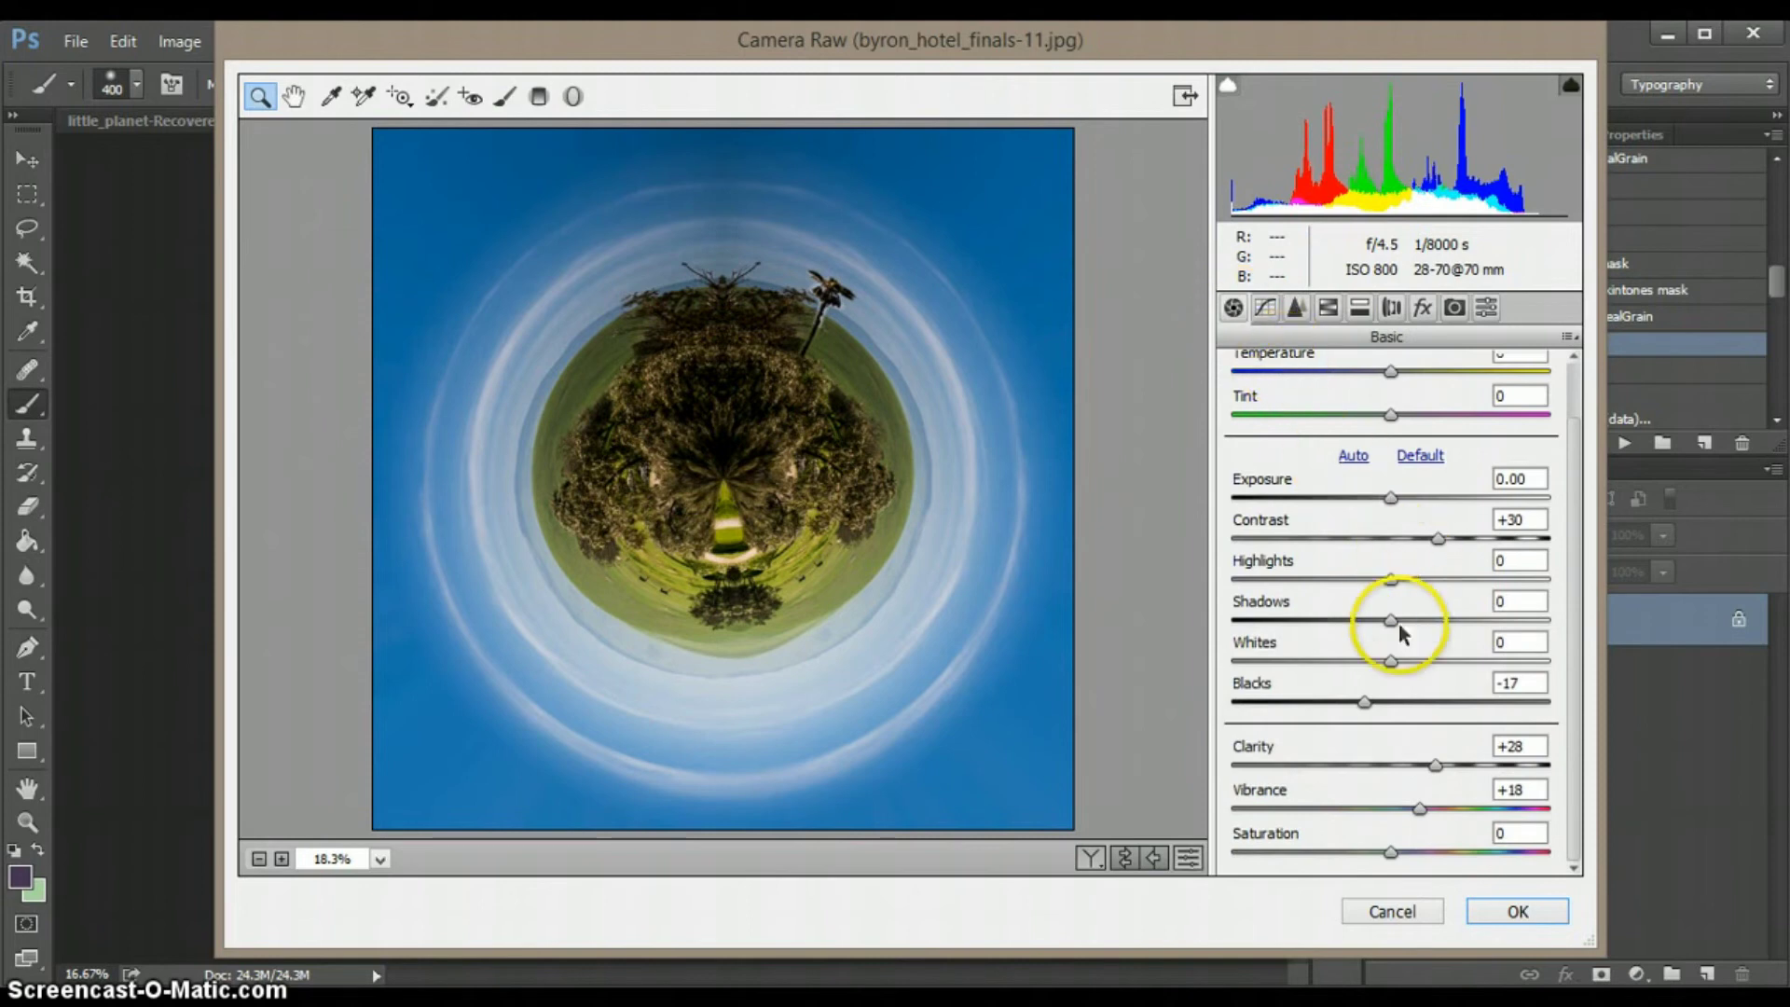
{"action": "left_click_drag", "start_coordinate": [1391, 621], "coordinate": [1464, 619]}
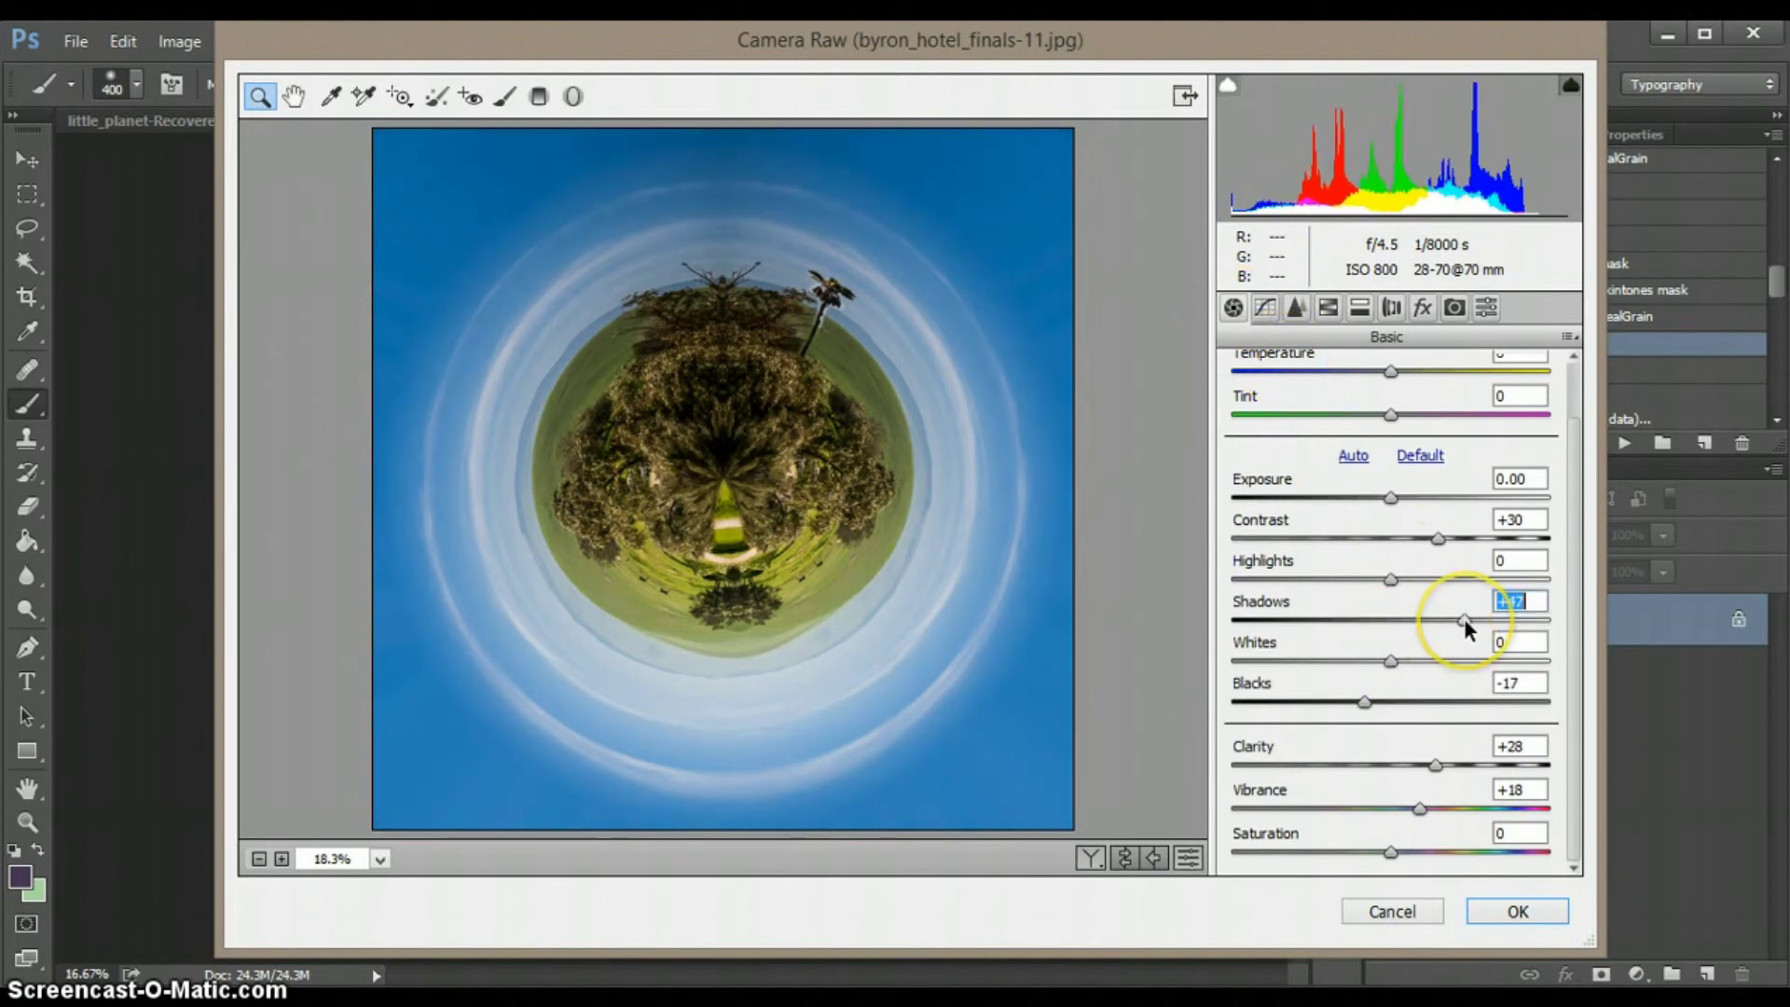
{"action": "left_click", "coordinate": [1329, 307]}
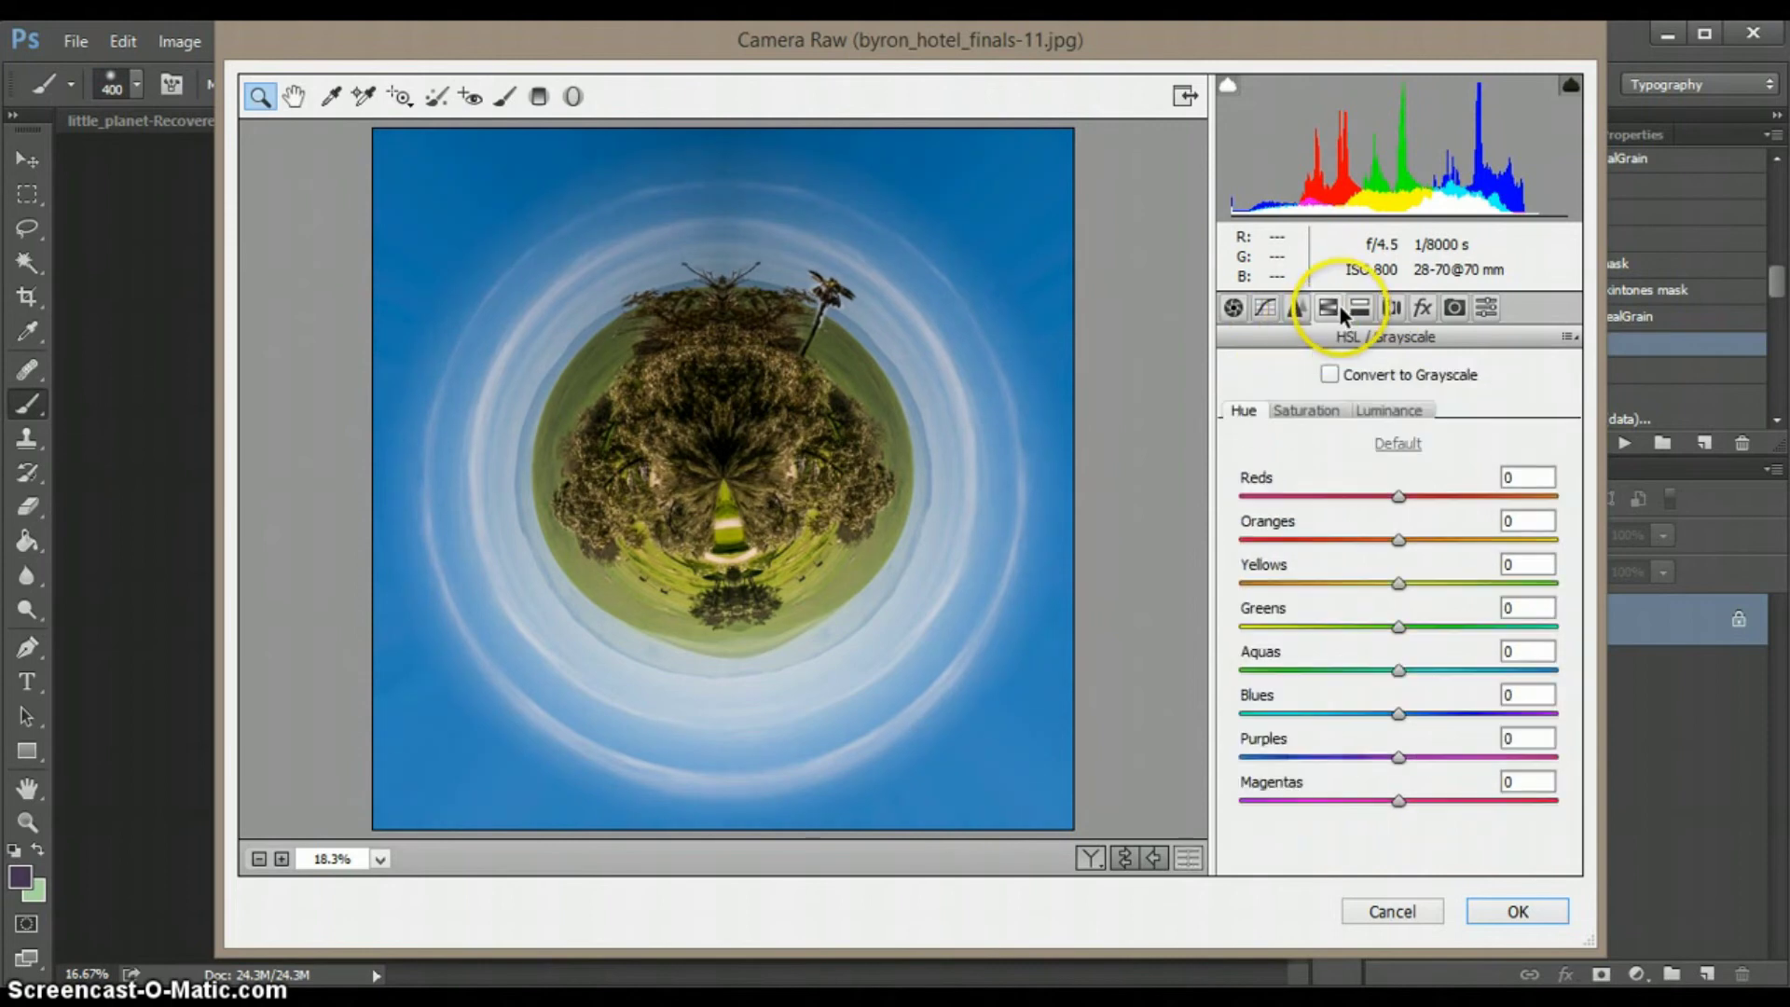
Reduce Purples saturation to -13, trying a purple Blues hue and restoring it
{"action": "left_click", "coordinate": [1387, 410]}
{"action": "left_click", "coordinate": [1248, 408]}
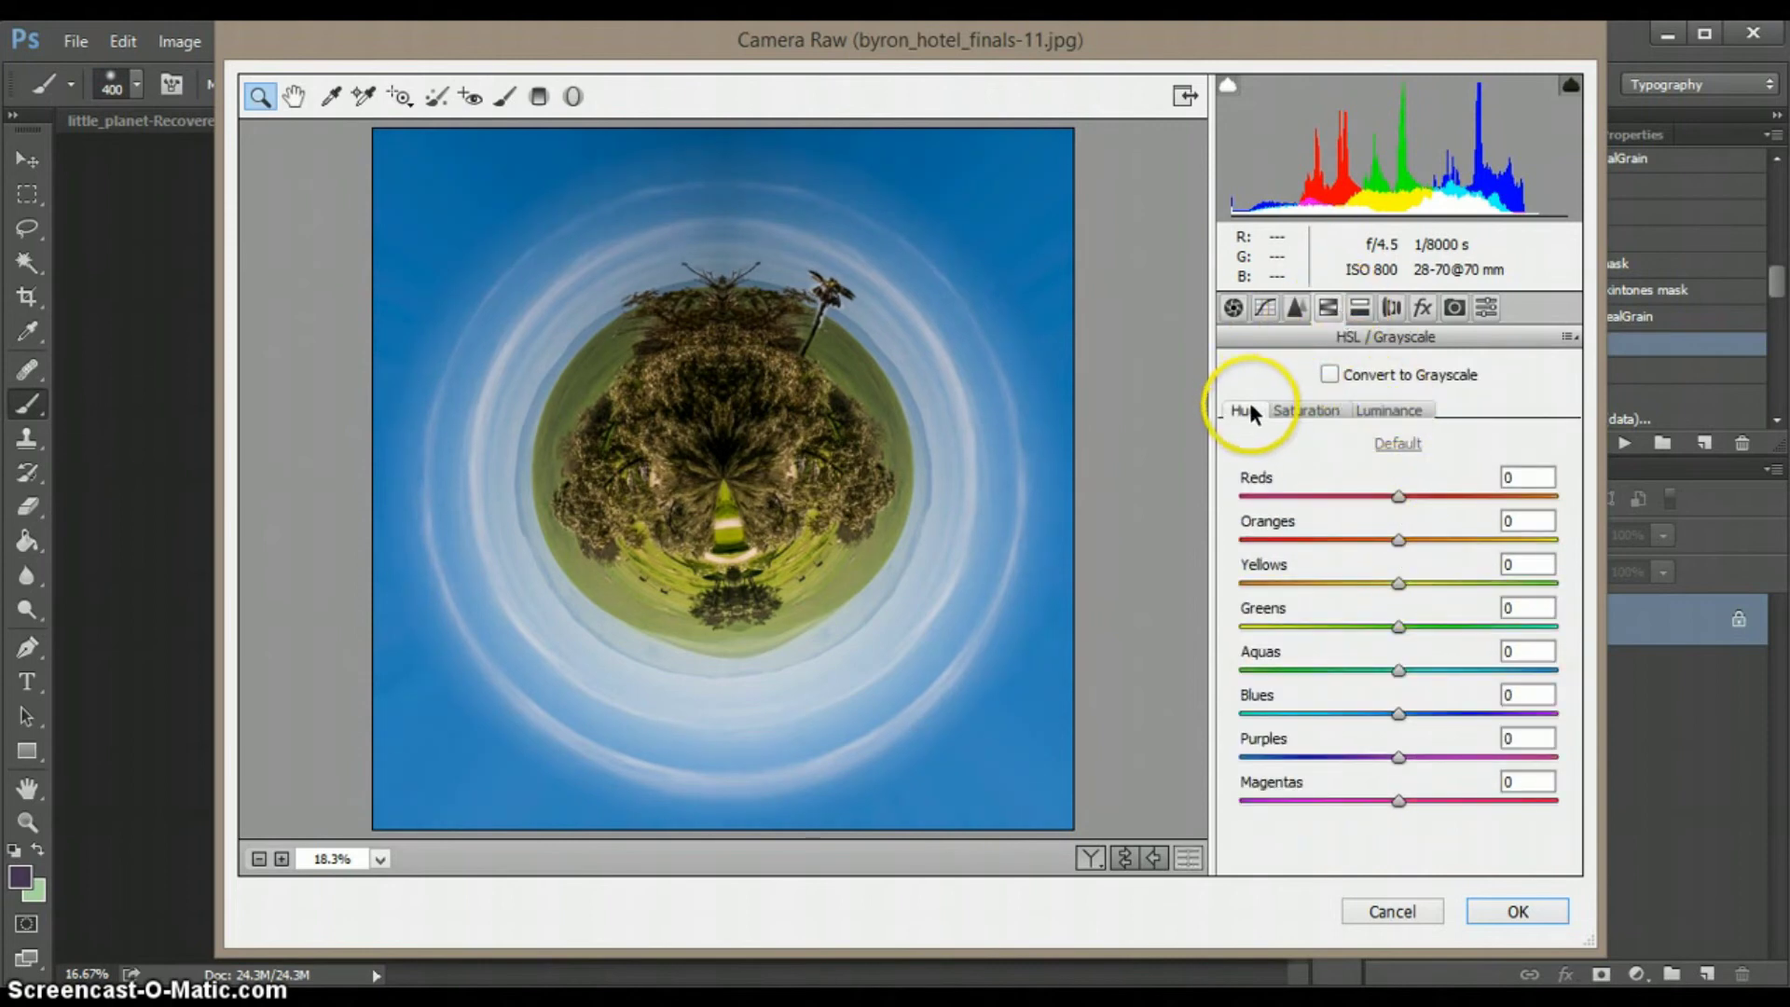
{"action": "left_click_drag", "start_coordinate": [1397, 713], "coordinate": [1511, 719]}
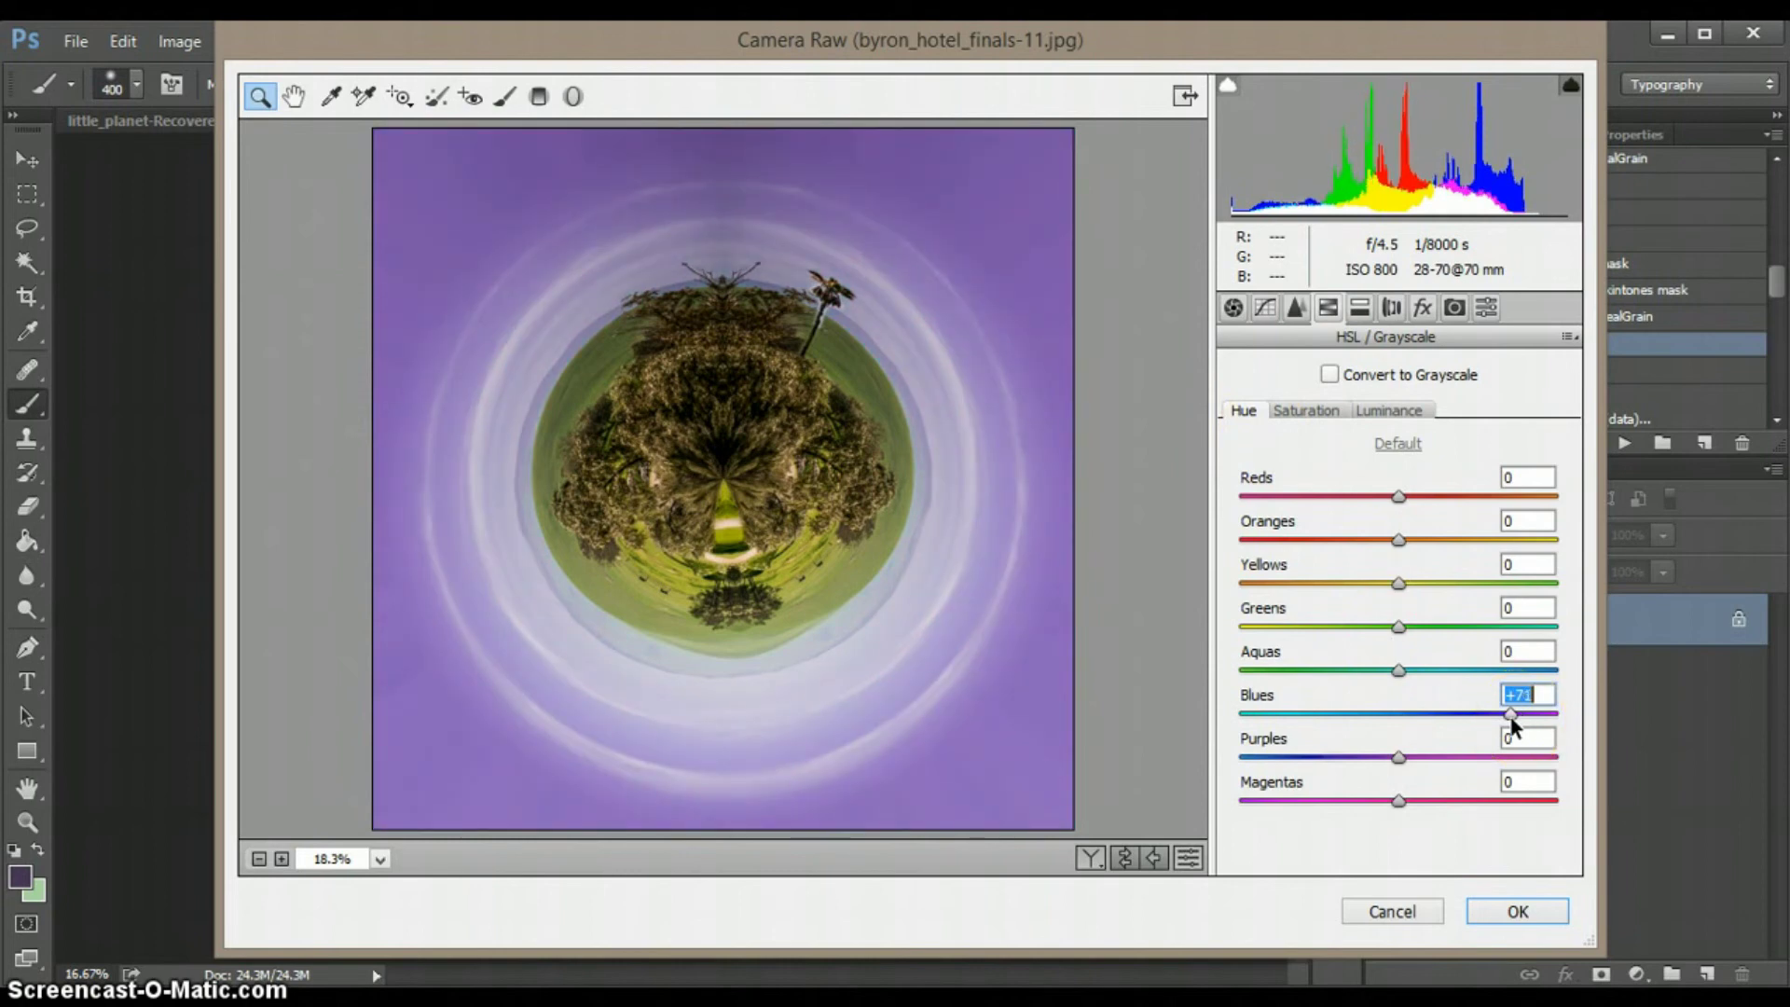
{"action": "left_click", "coordinate": [1305, 410]}
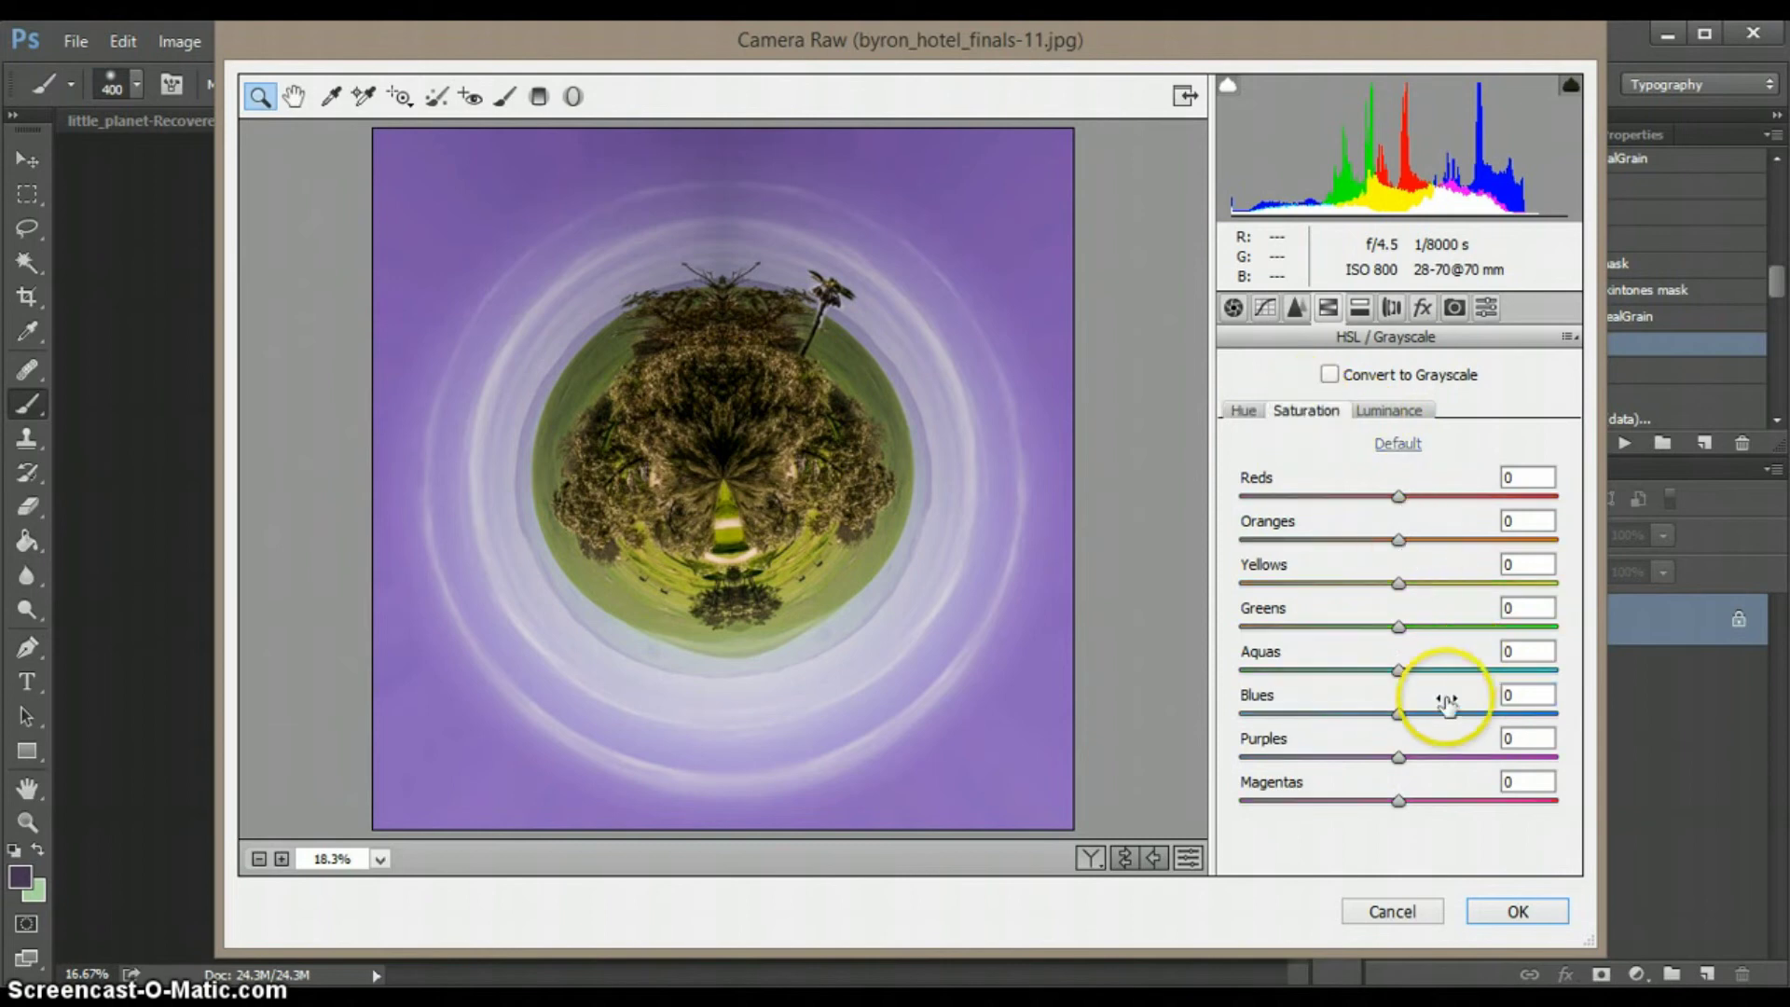
{"action": "left_click_drag", "start_coordinate": [1398, 757], "coordinate": [1378, 758]}
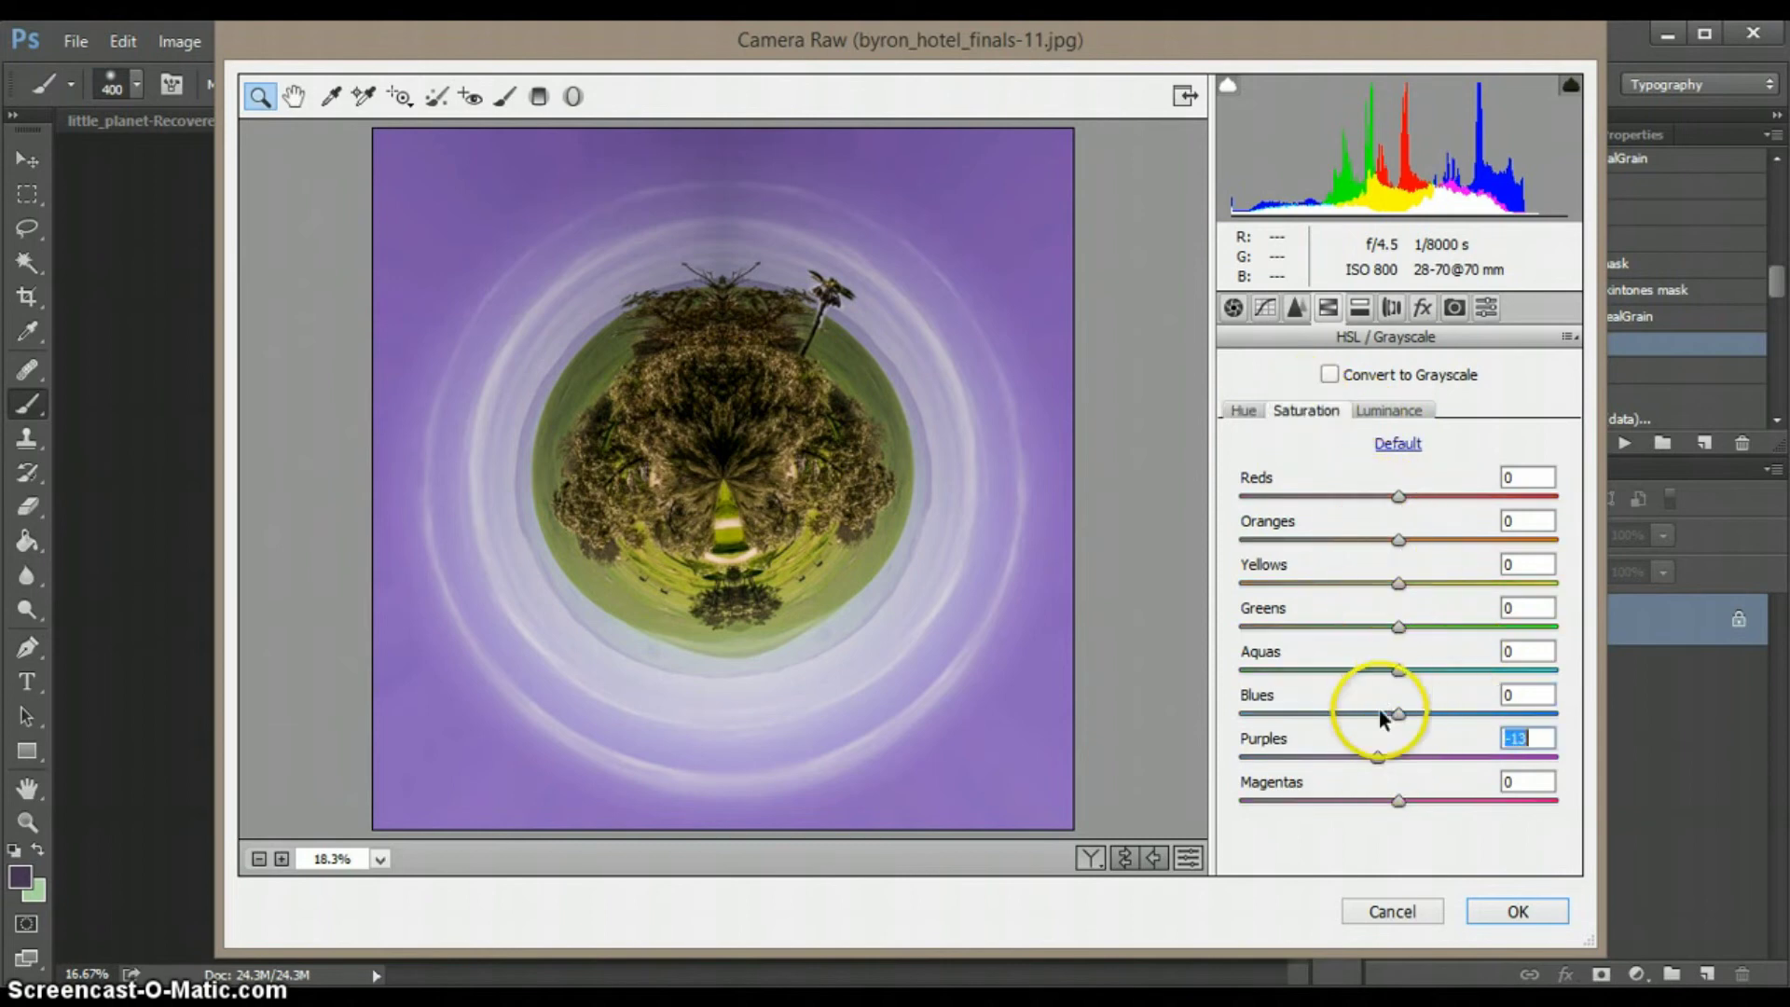
{"action": "left_click", "coordinate": [1259, 410]}
{"action": "left_click_drag", "start_coordinate": [1510, 713], "coordinate": [1402, 717]}
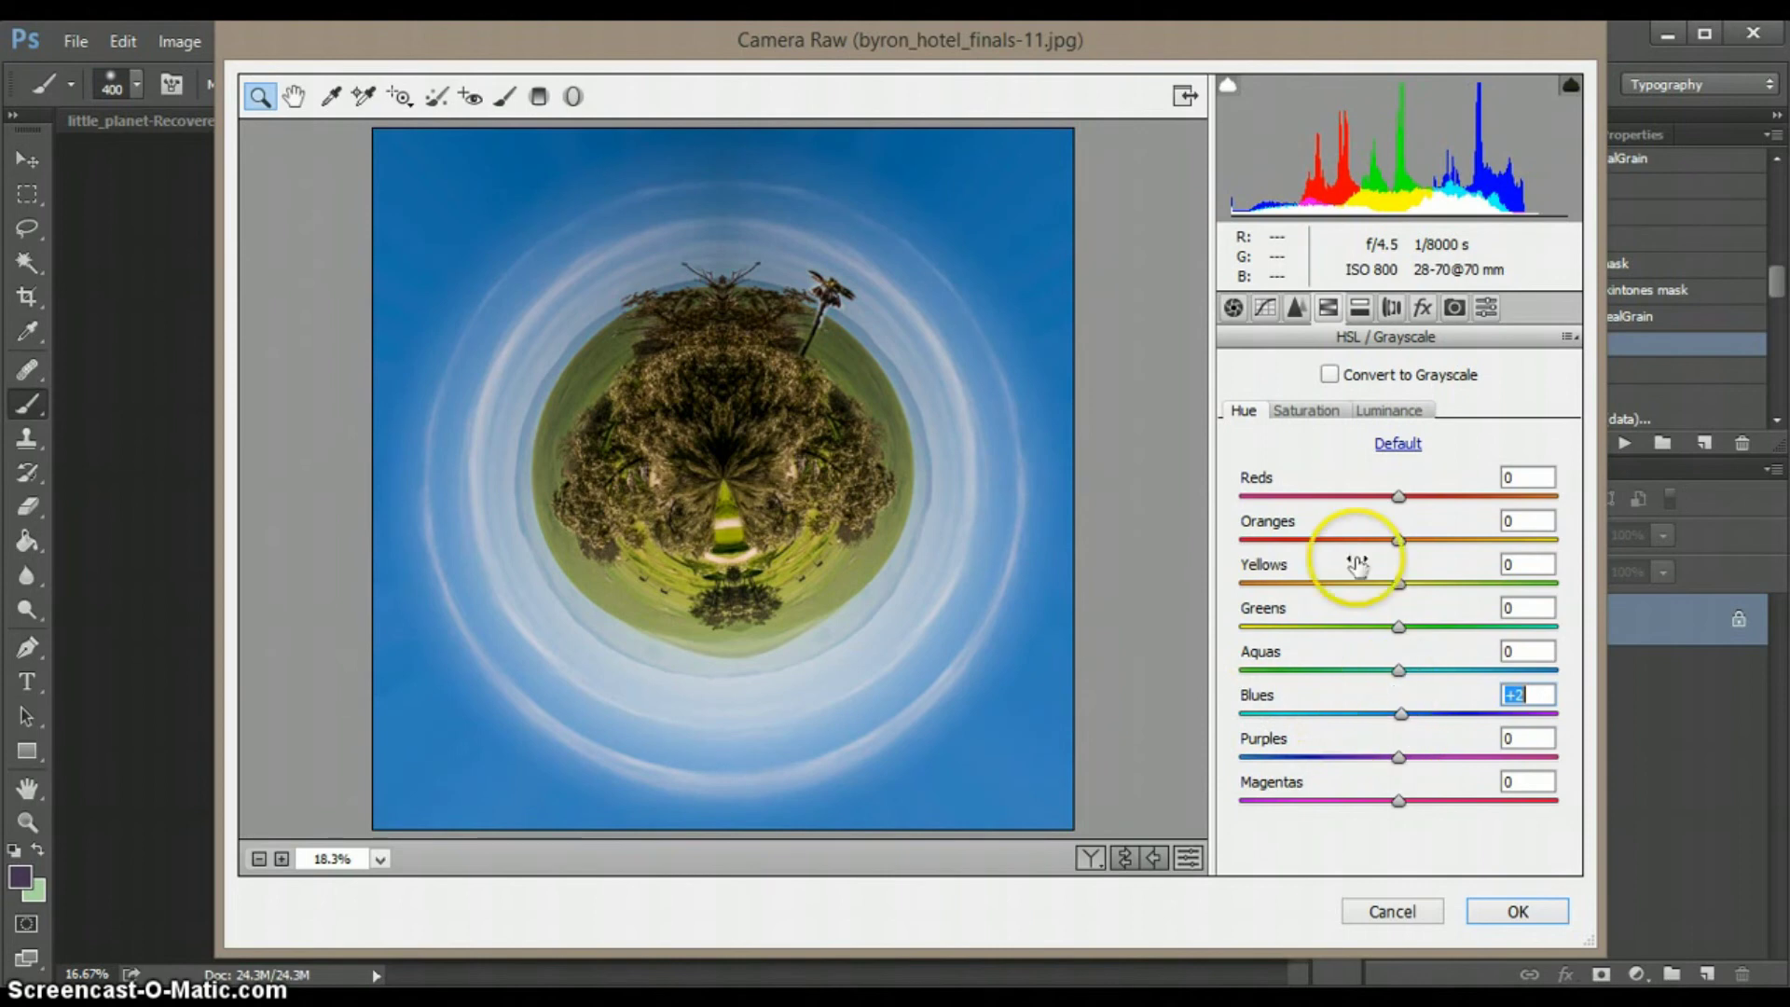
Brighten the Greens luminance to +35
{"action": "left_click", "coordinate": [1387, 409]}
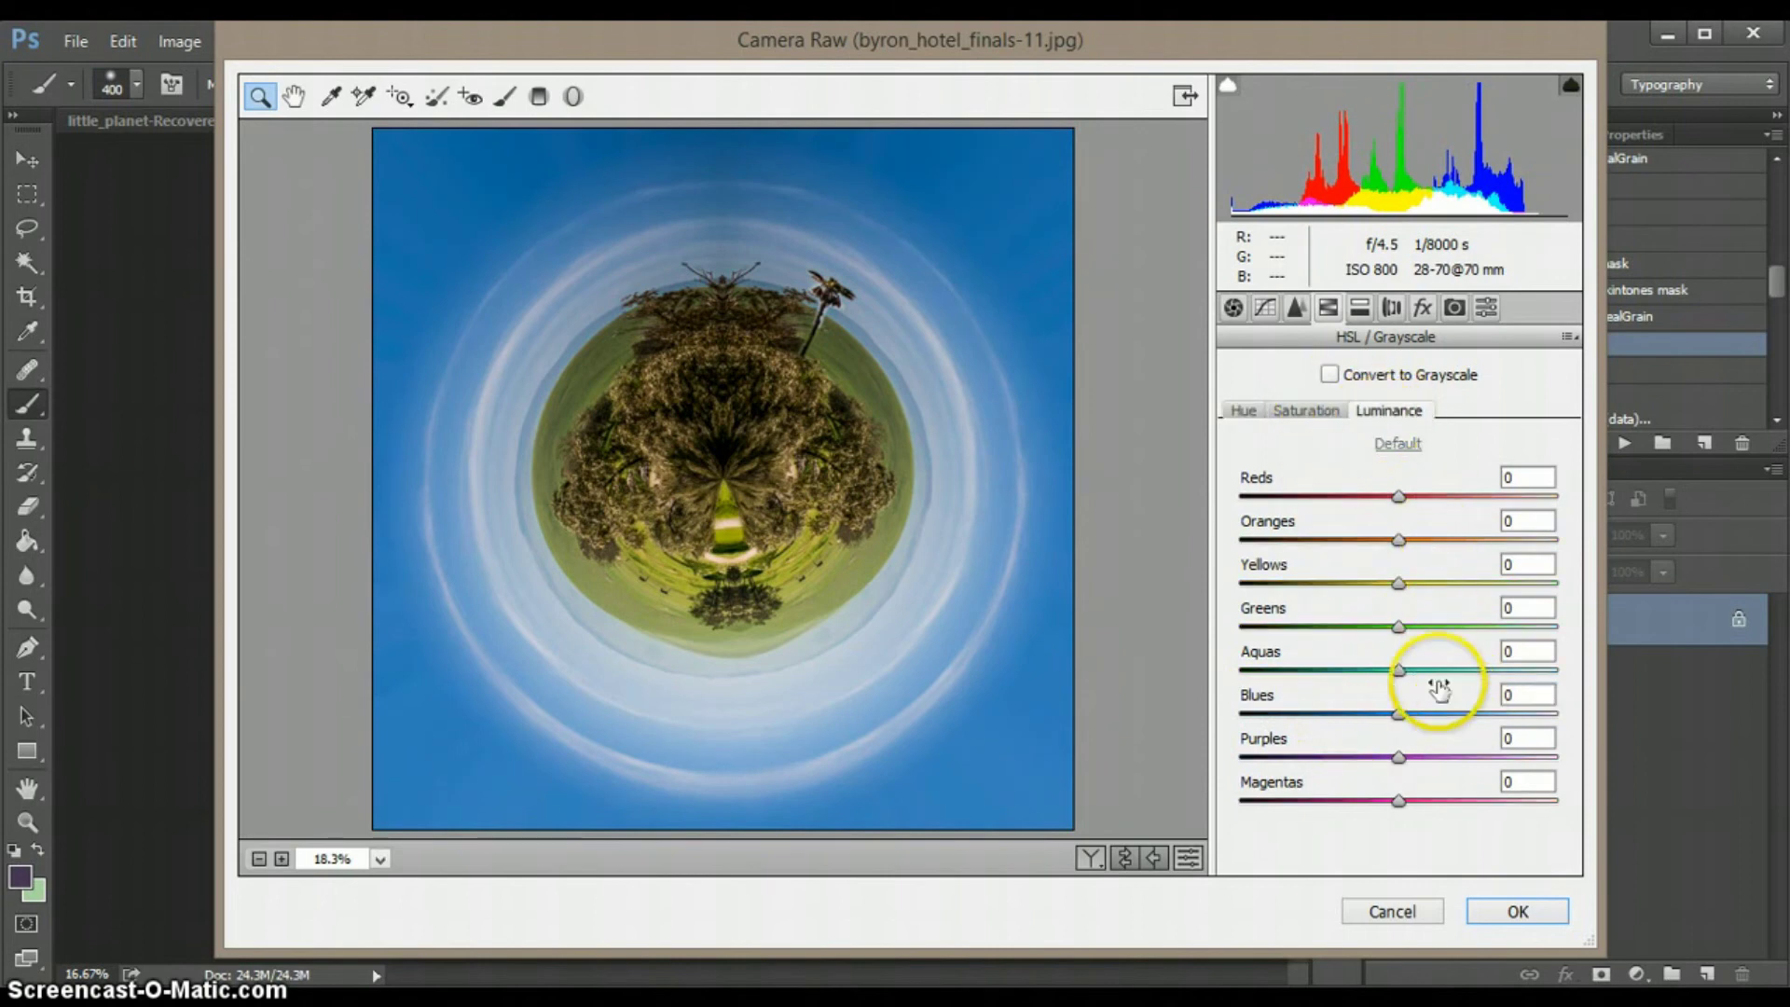
{"action": "left_click_drag", "start_coordinate": [1403, 626], "coordinate": [1456, 629]}
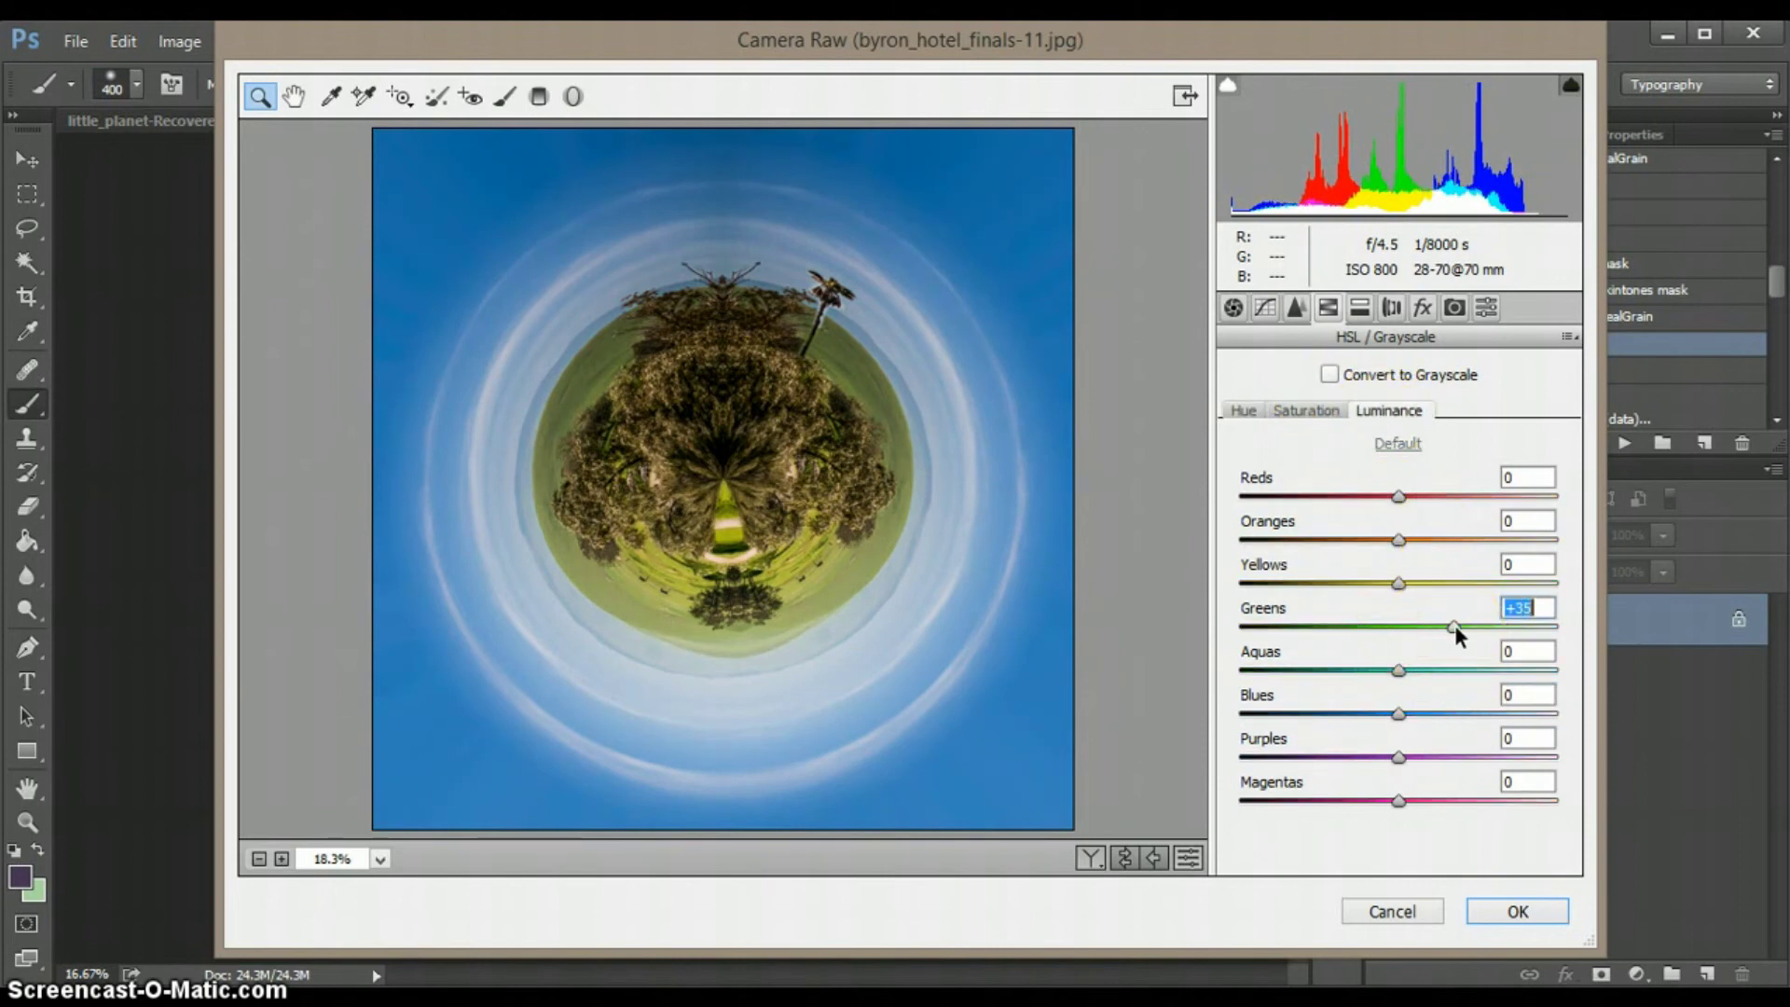
{"action": "left_click", "coordinate": [1373, 310]}
{"action": "left_click", "coordinate": [1359, 309]}
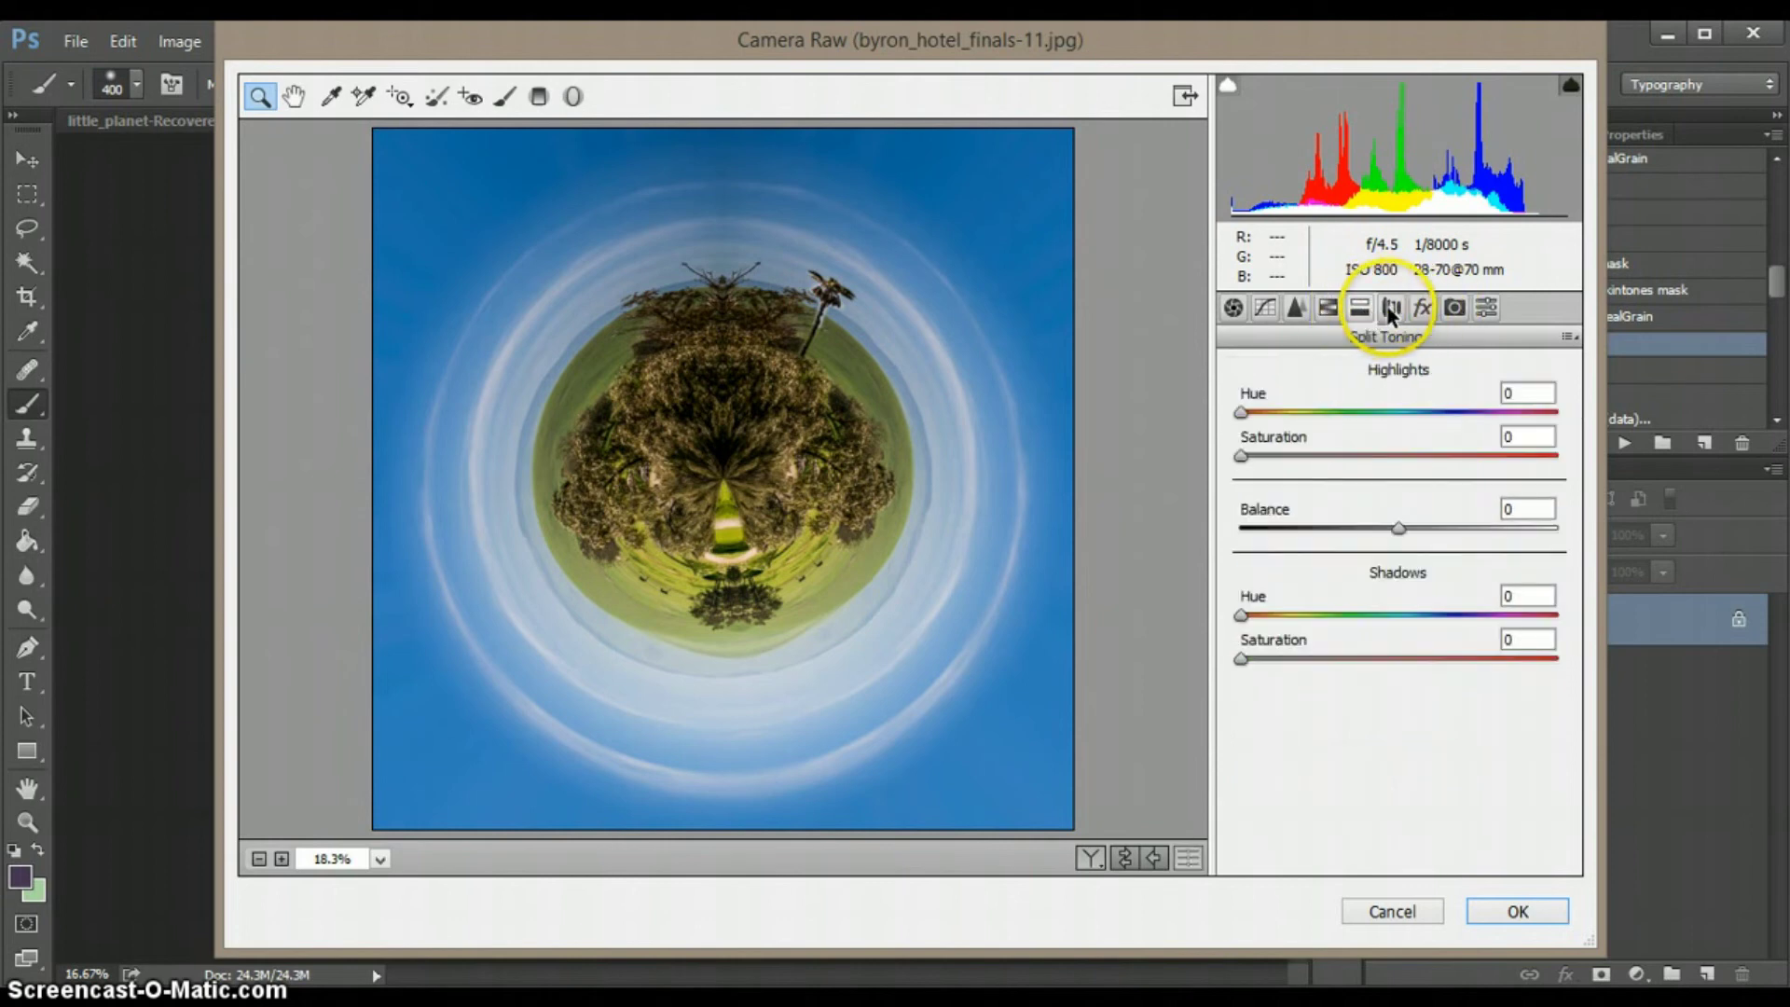
Darken the edges with a negative Post Crop Vignetting Amount and apply the Camera Raw filter
{"action": "left_click", "coordinate": [1389, 309]}
{"action": "left_click", "coordinate": [1423, 308]}
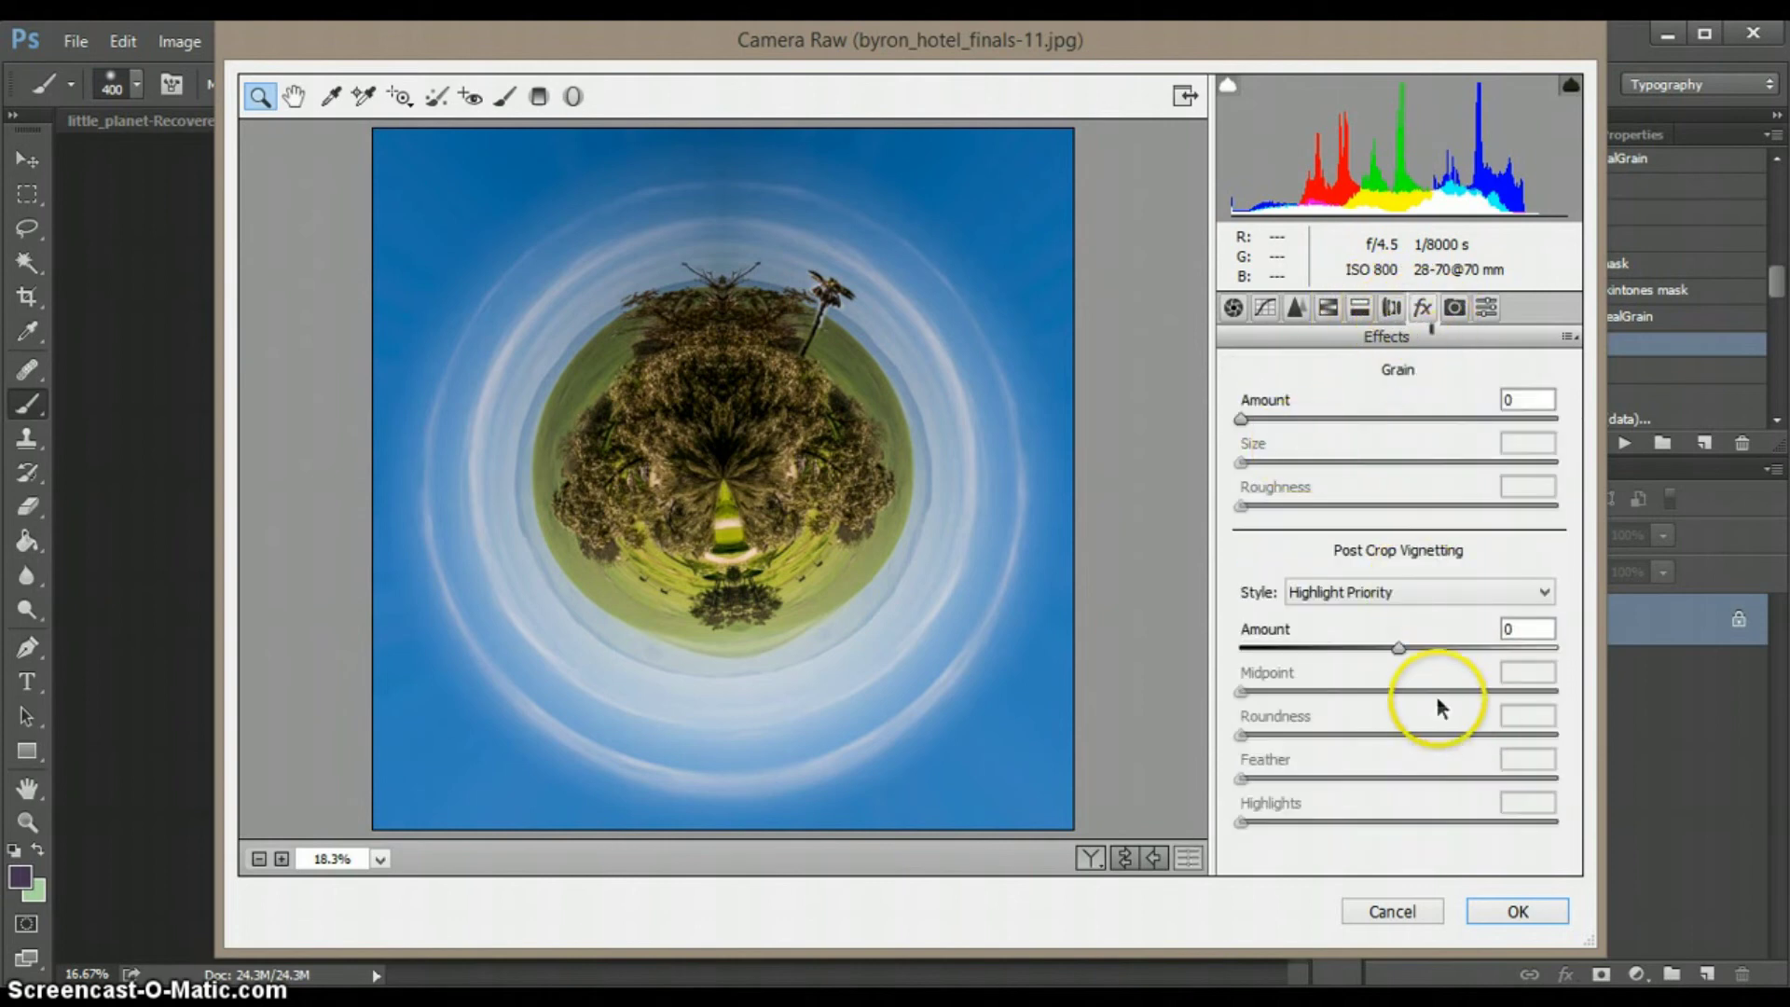
{"action": "mouse_move", "coordinate": [1396, 647]}
{"action": "left_mouse_down"}
{"action": "mouse_move", "coordinate": [1346, 645]}
{"action": "mouse_move", "coordinate": [1372, 653]}
{"action": "left_mouse_up"}
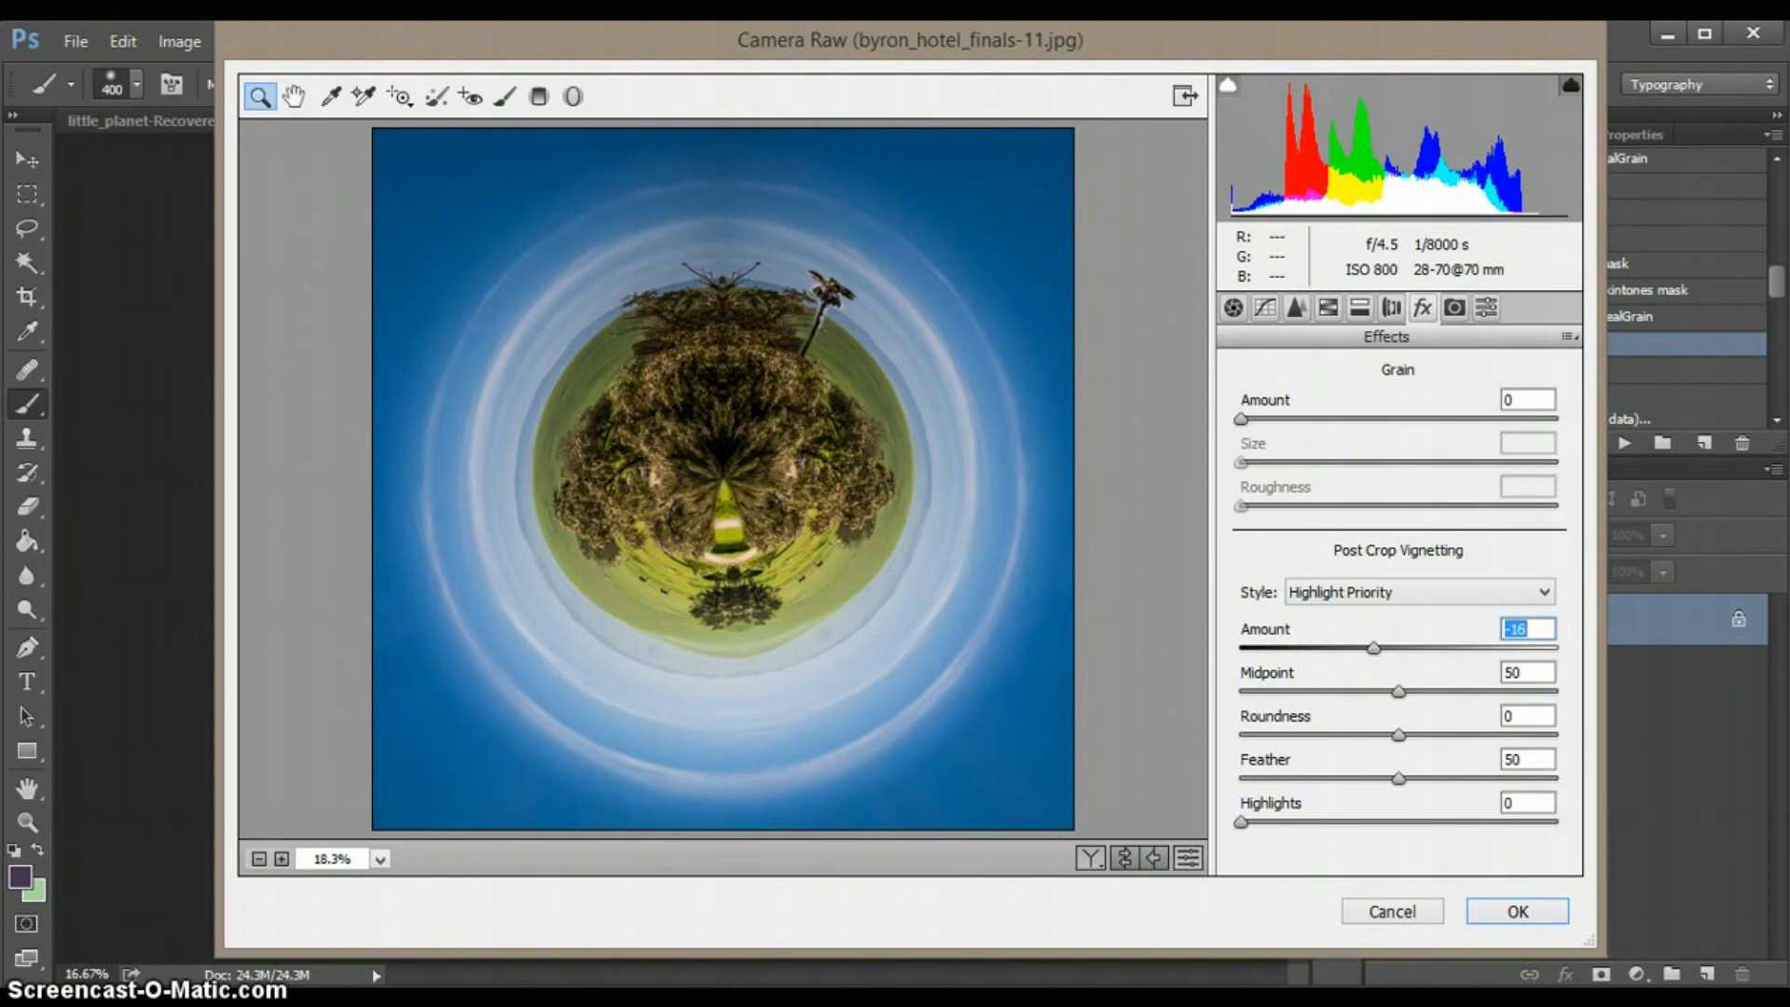
{"action": "left_click", "coordinate": [1518, 909]}
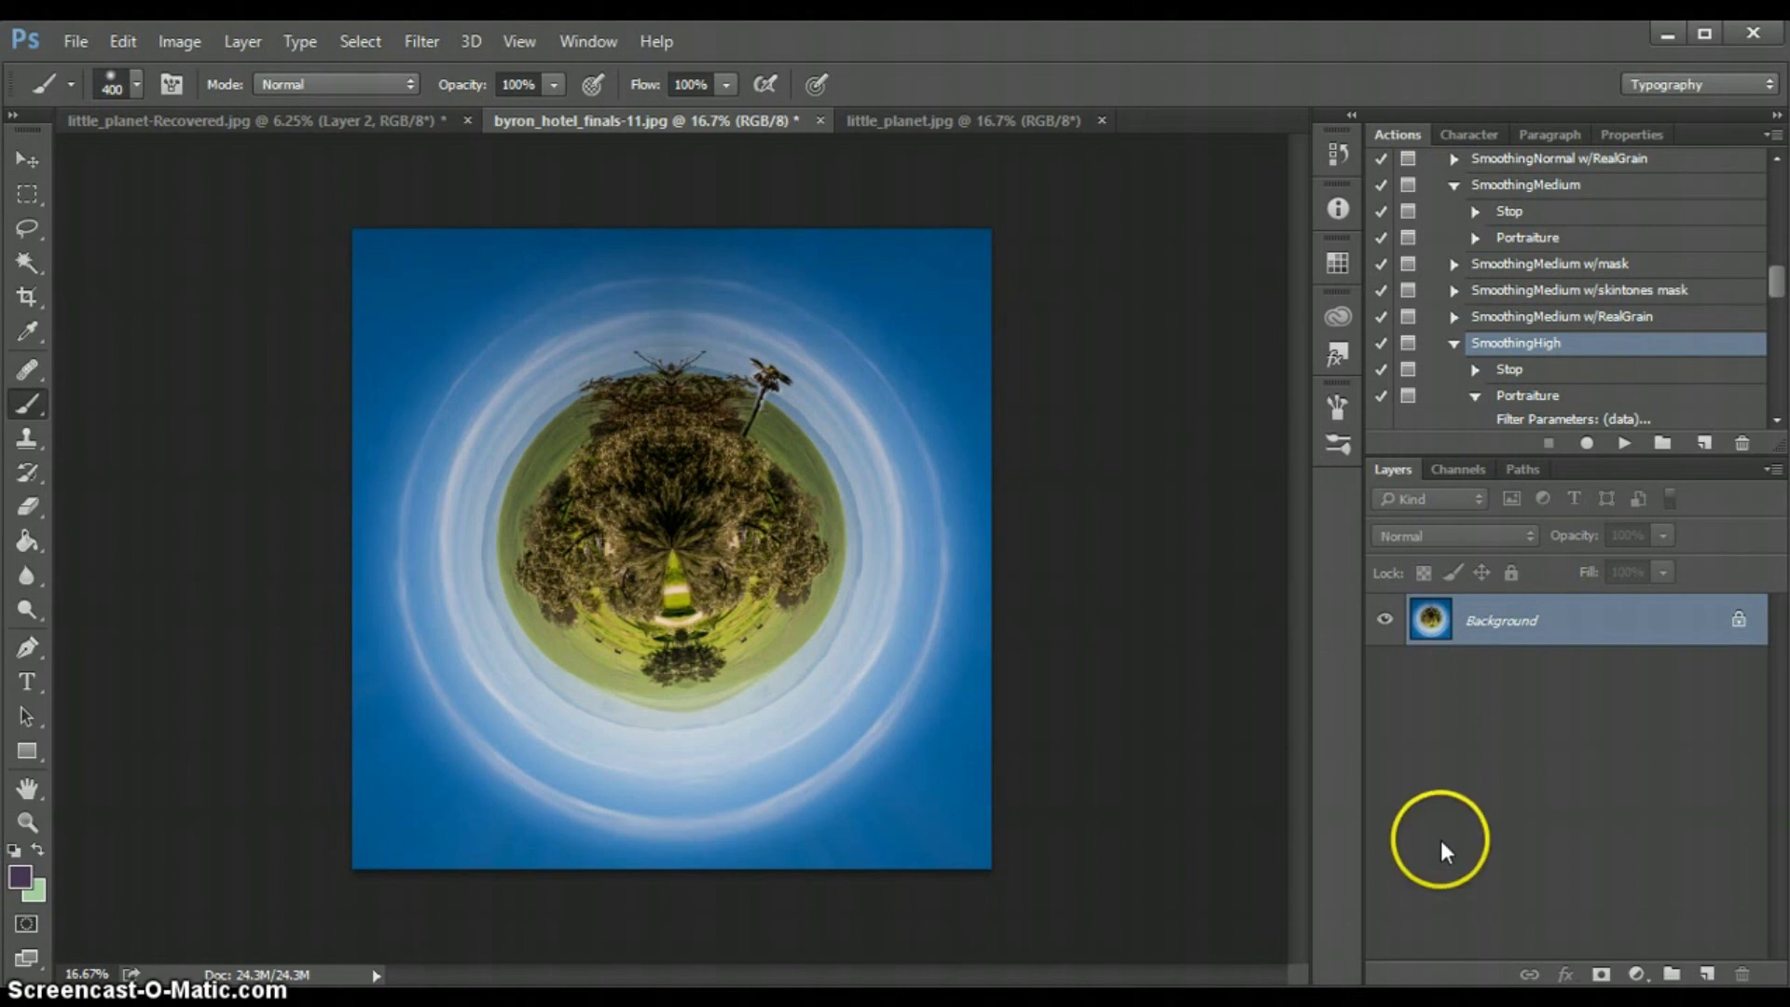
{"action": "left_click", "coordinate": [1340, 161]}
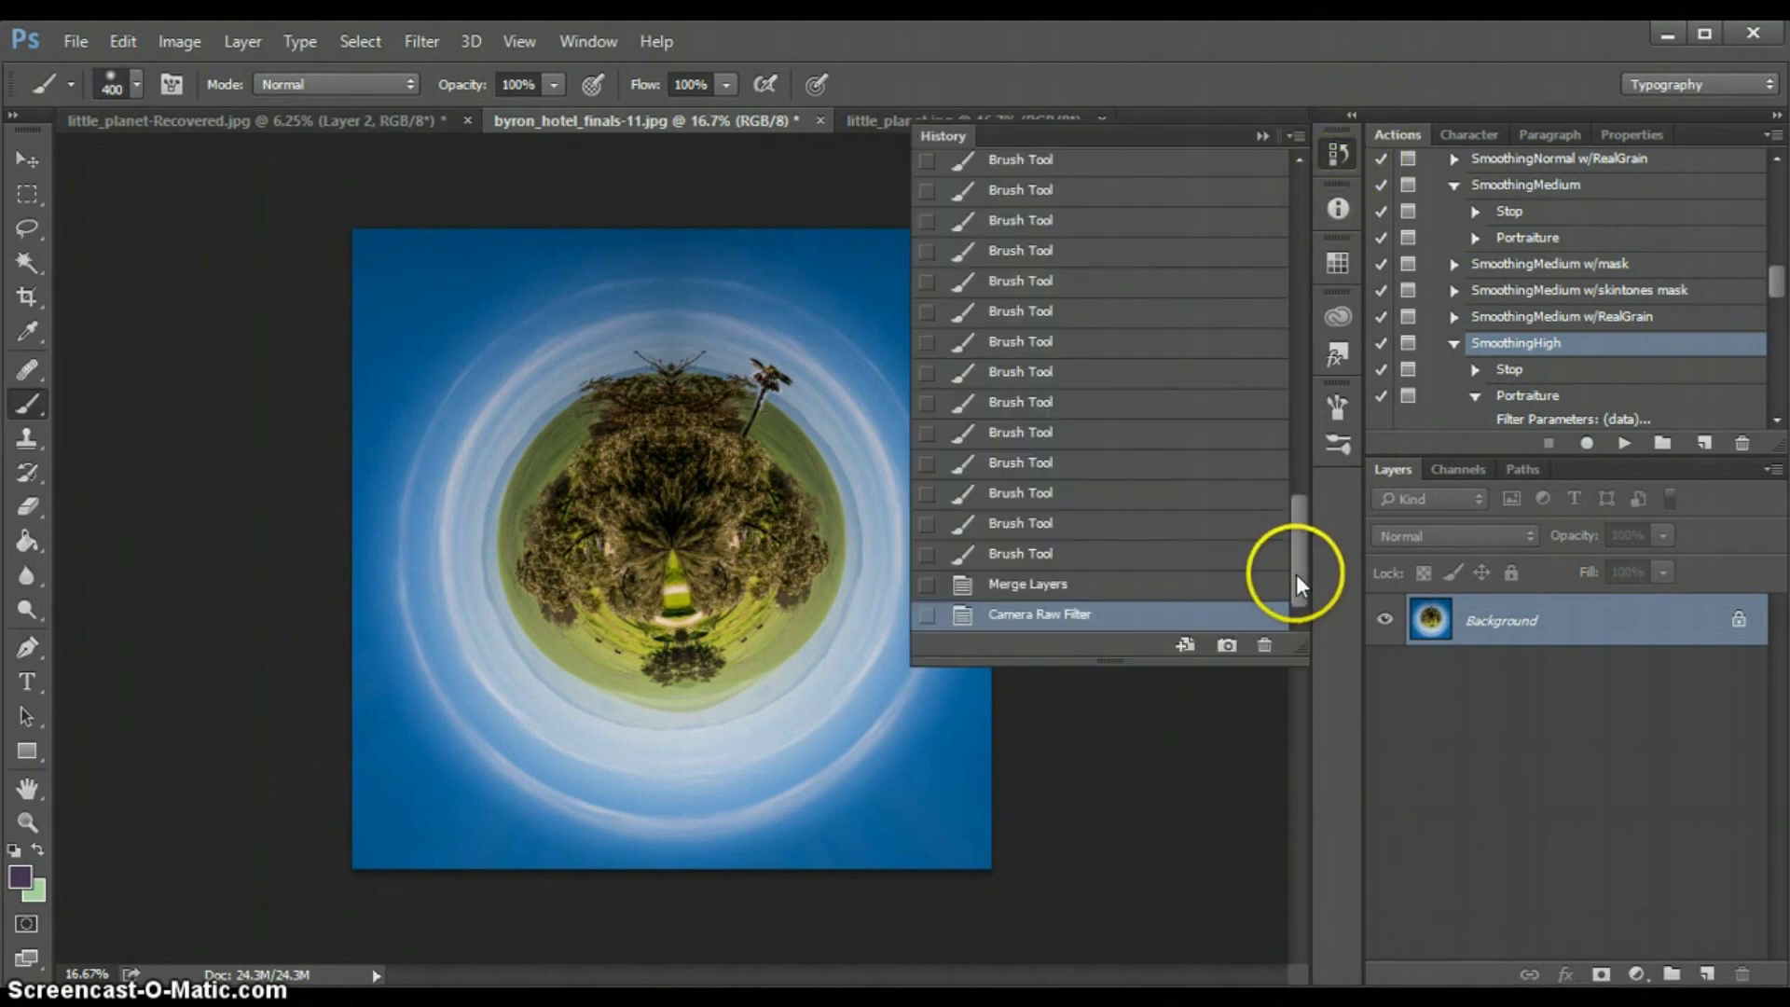
{"action": "left_click_drag", "start_coordinate": [1296, 574], "coordinate": [1299, 209]}
{"action": "left_click", "coordinate": [1149, 164]}
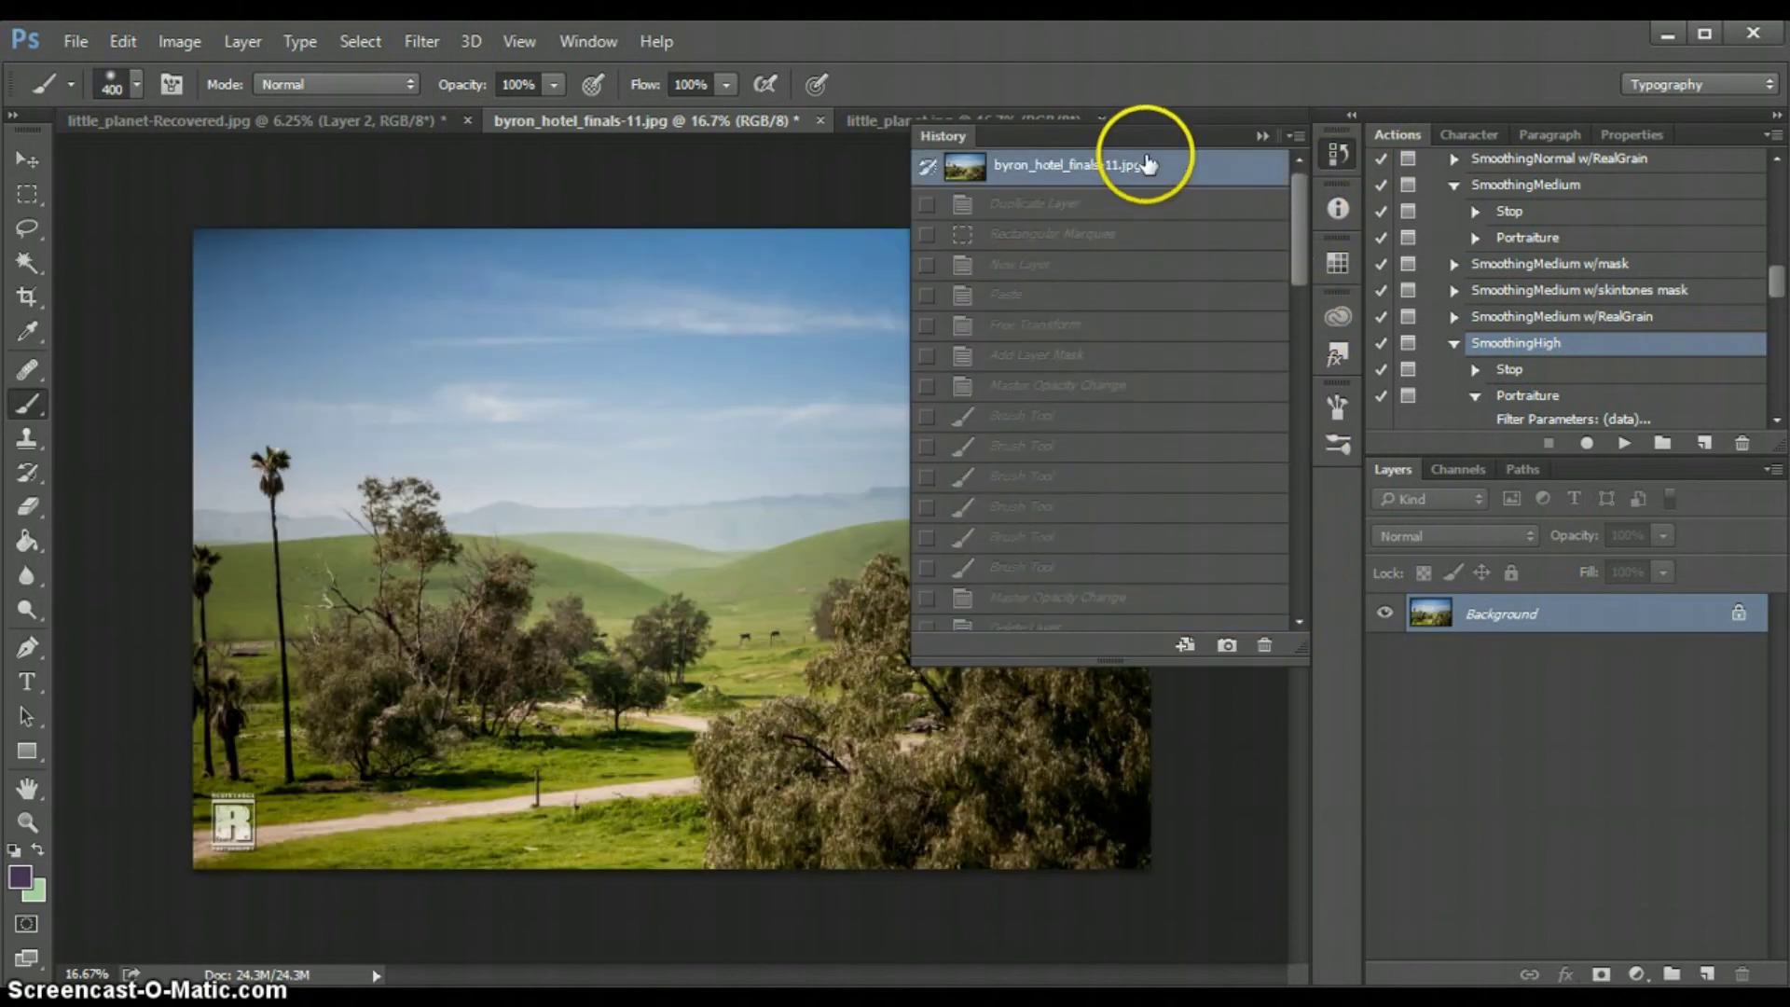
{"action": "left_click_drag", "start_coordinate": [1295, 220], "coordinate": [1318, 591]}
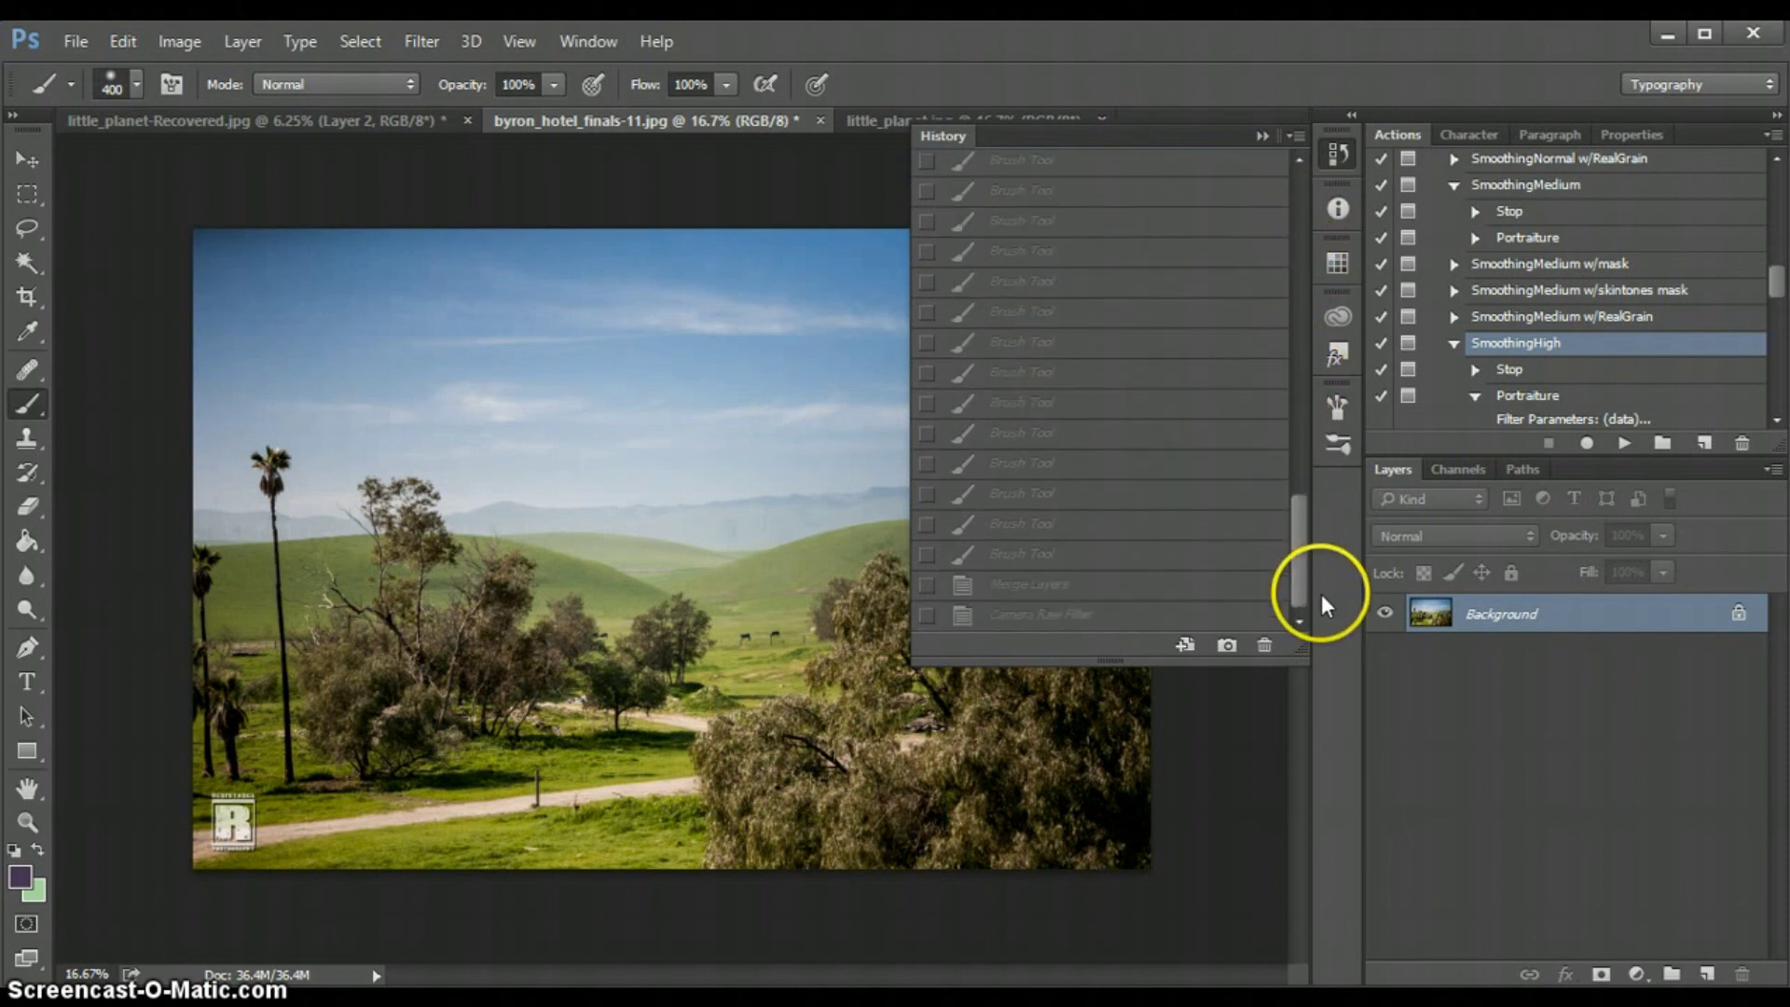
{"action": "left_click", "coordinate": [1159, 616]}
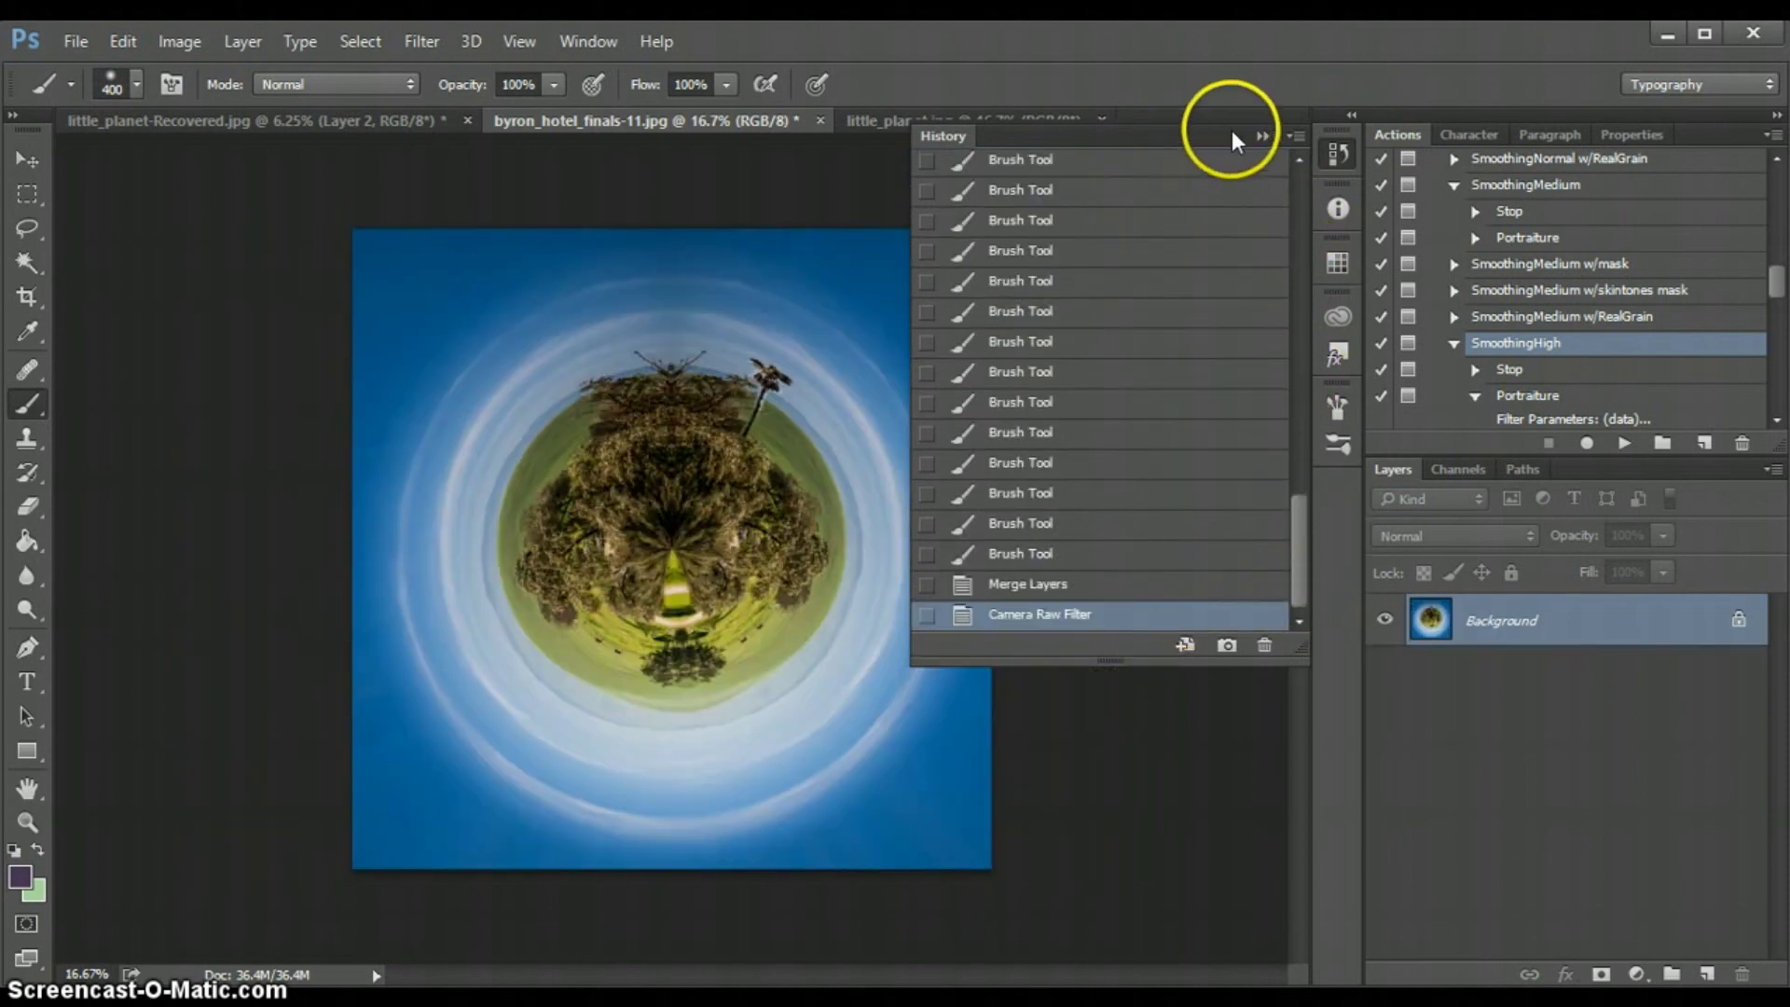
{"action": "left_click", "coordinate": [1260, 136]}
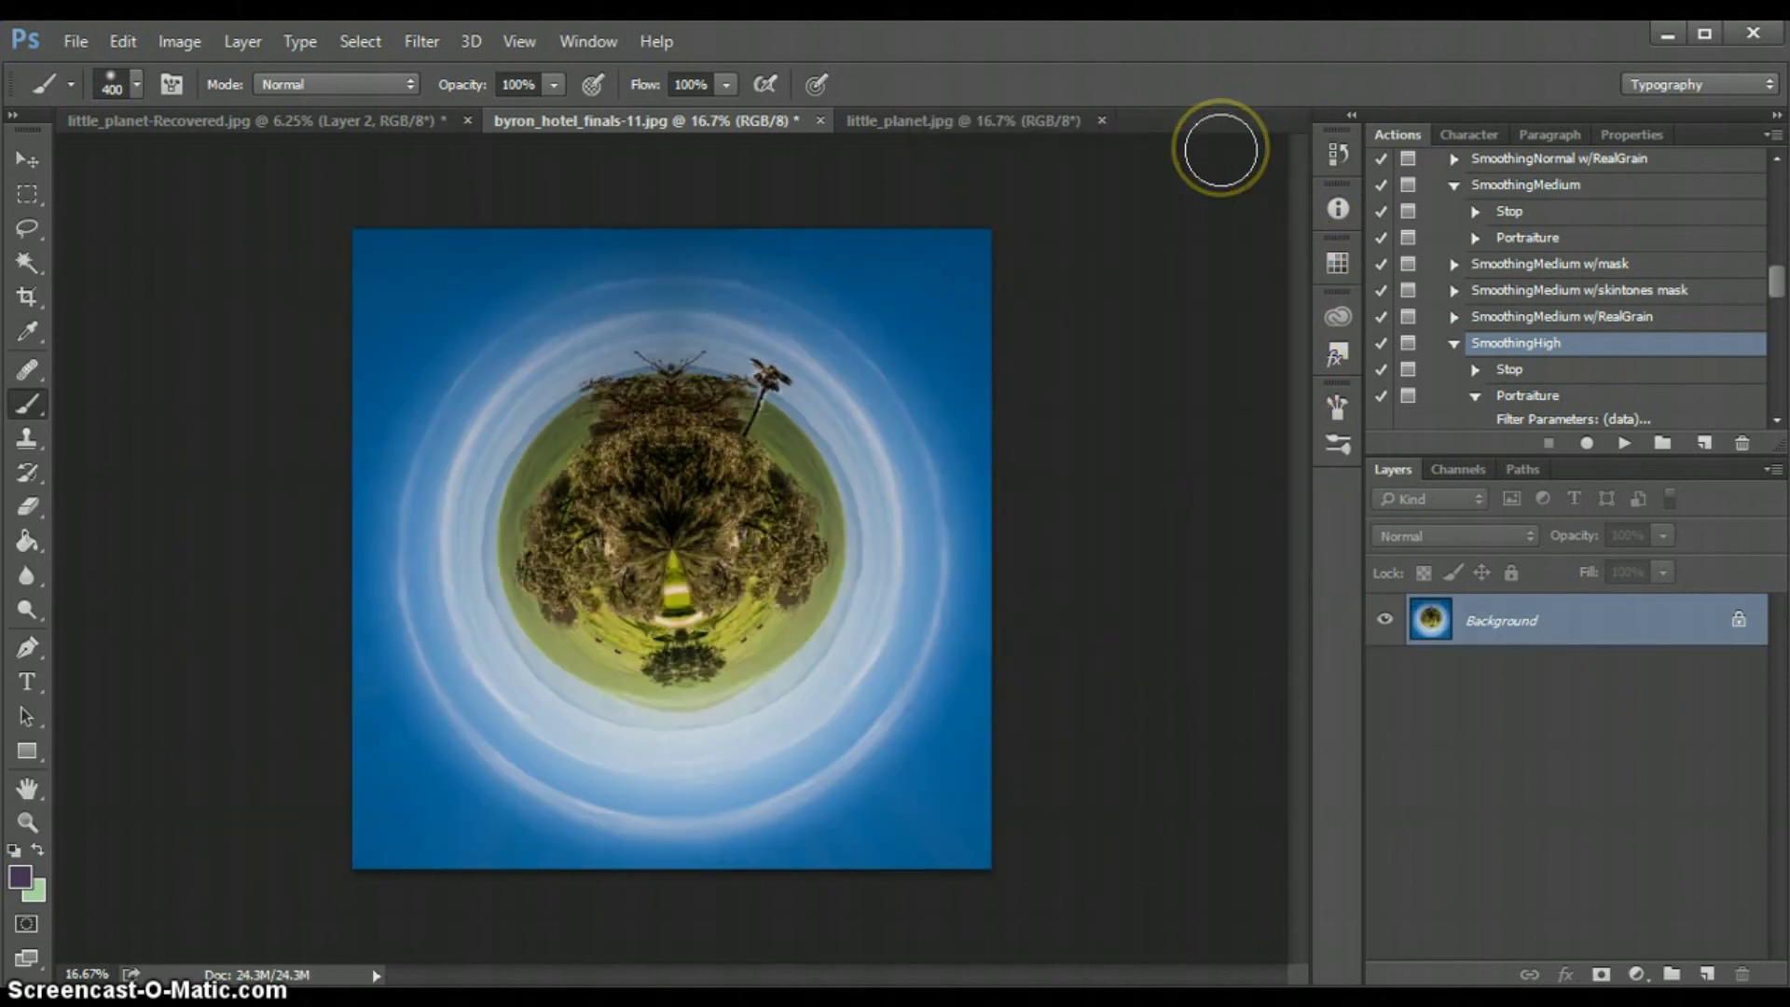